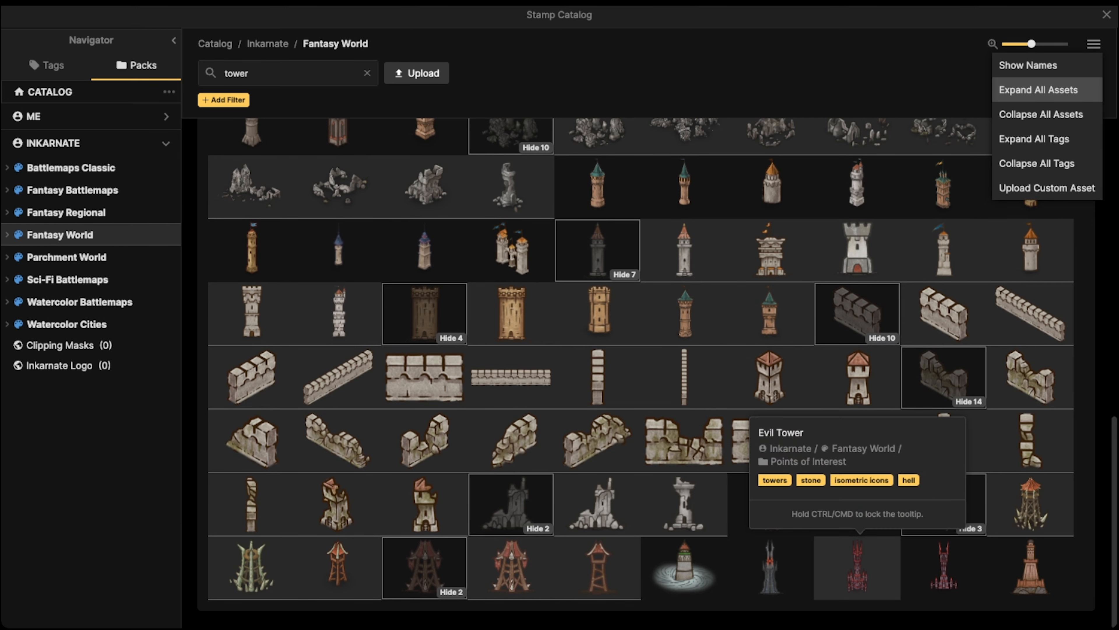
Try the red Evil Tower stamp, then go back to the Stamp Catalog
left_click(858, 567)
scroll(665, 278, "up", 1)
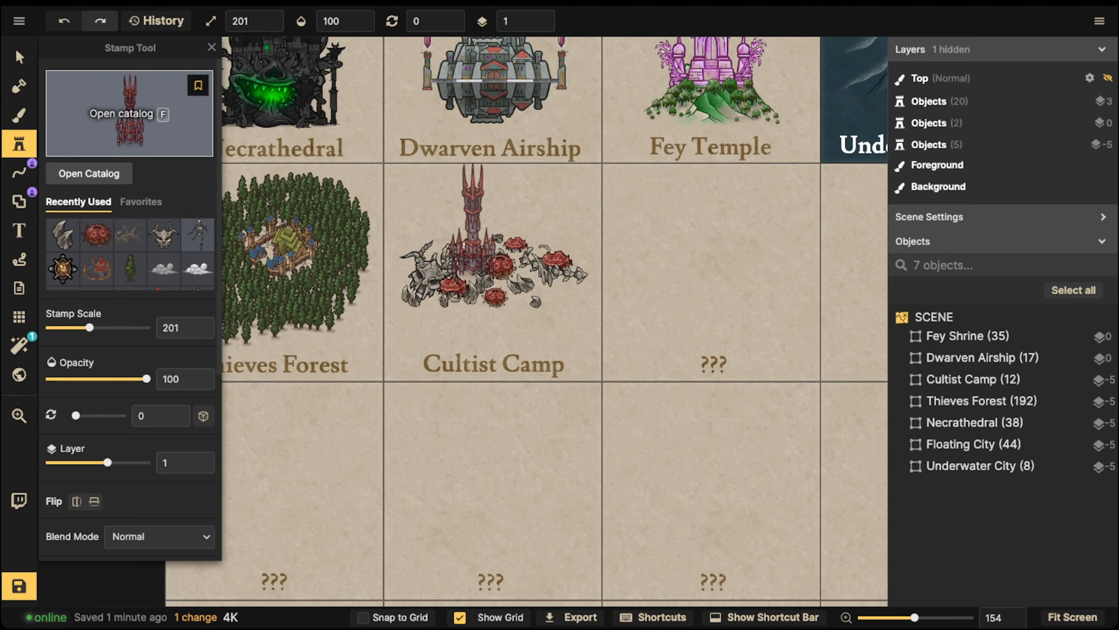
left_click(130, 110)
Browse the Fantasy World 'tower' results for a white tower with a red roof
scroll(421, 239, "up", 3)
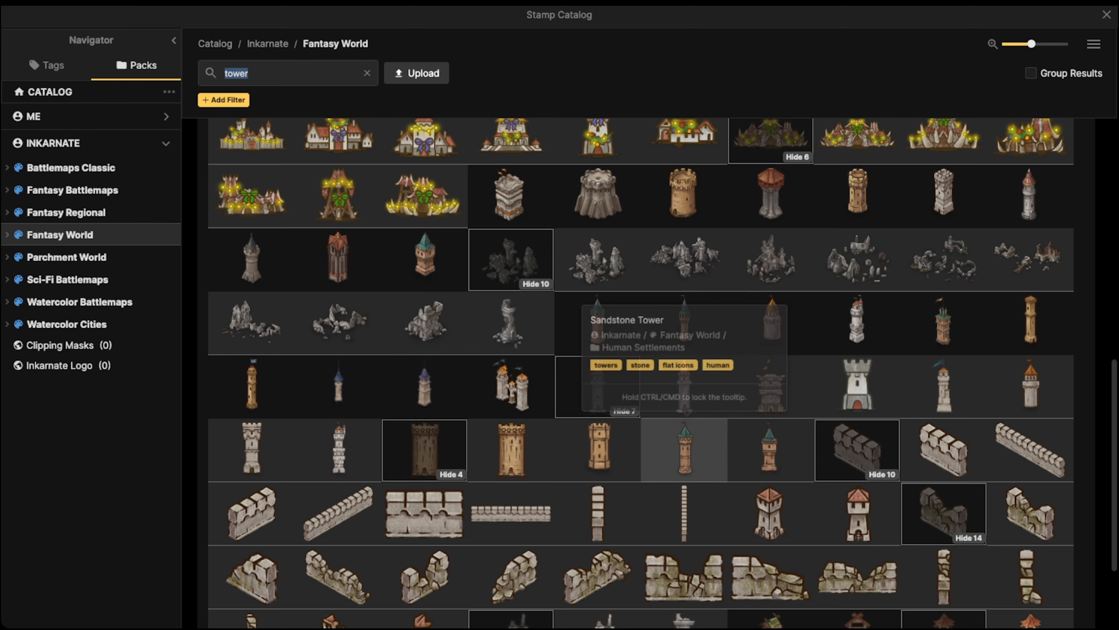
scroll(661, 383, "up", 3)
scroll(772, 349, "up", 9)
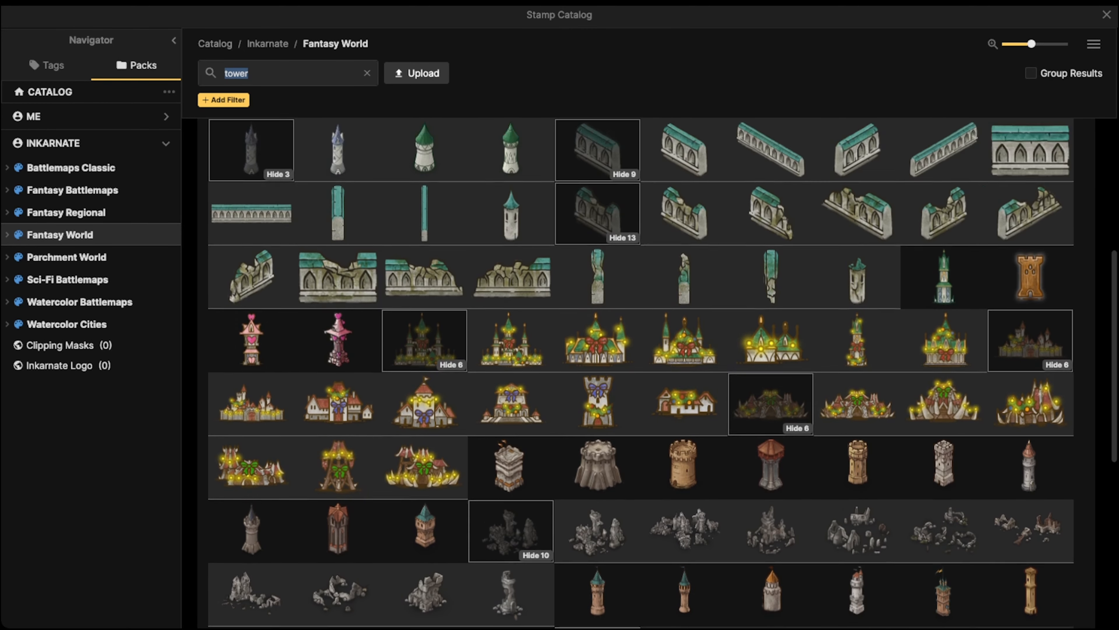
scroll(597, 203, "up", 1)
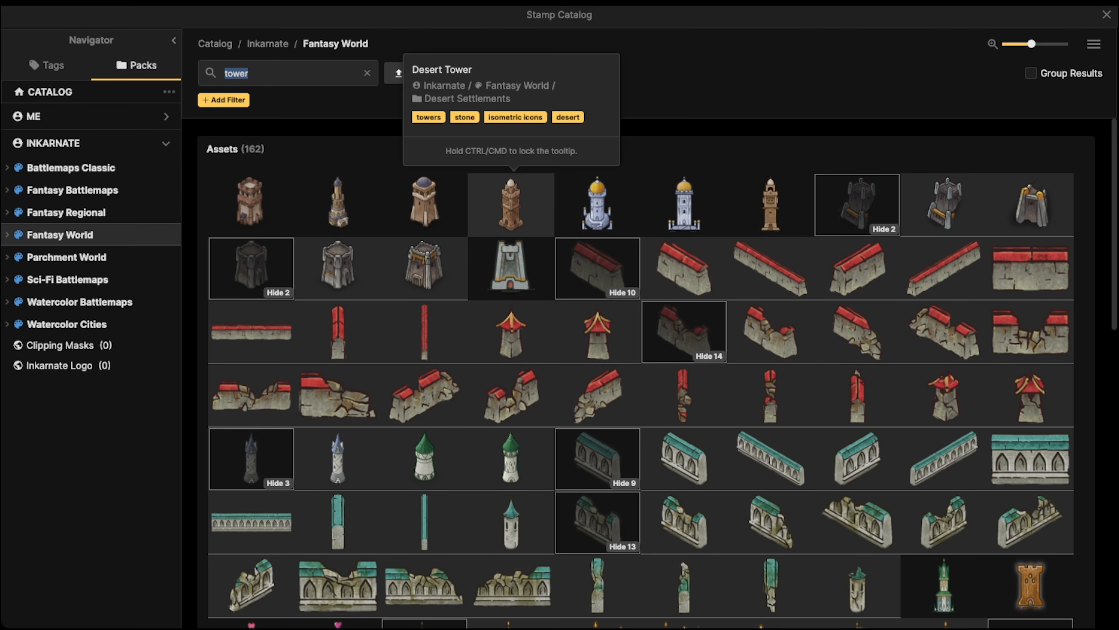
scroll(597, 309, "down", 2)
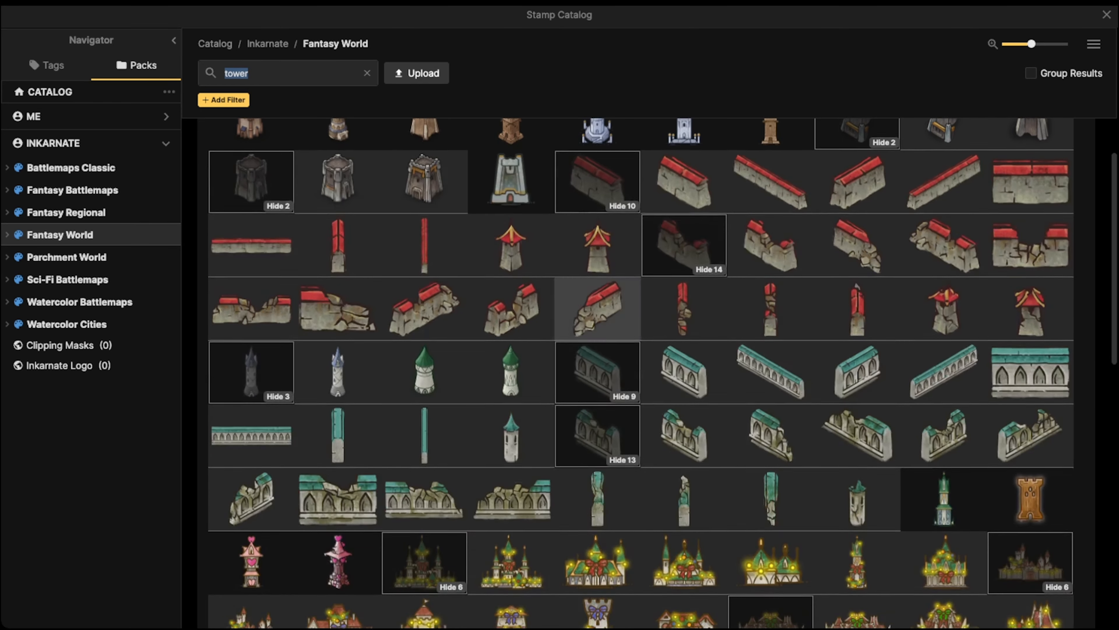
scroll(597, 331, "down", 9)
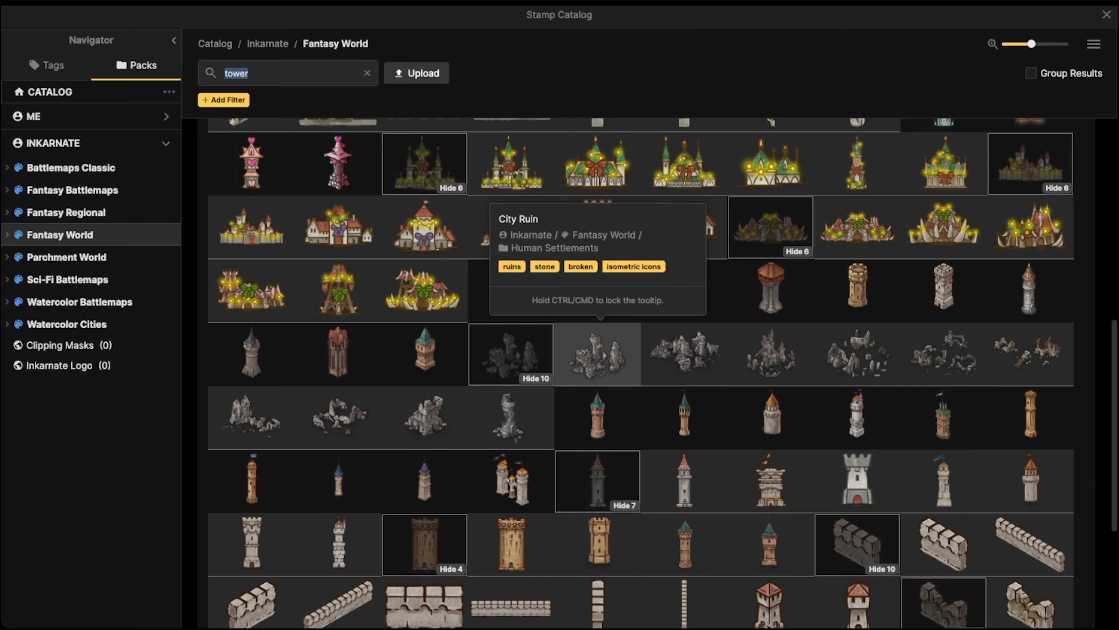
scroll(597, 353, "down", 2)
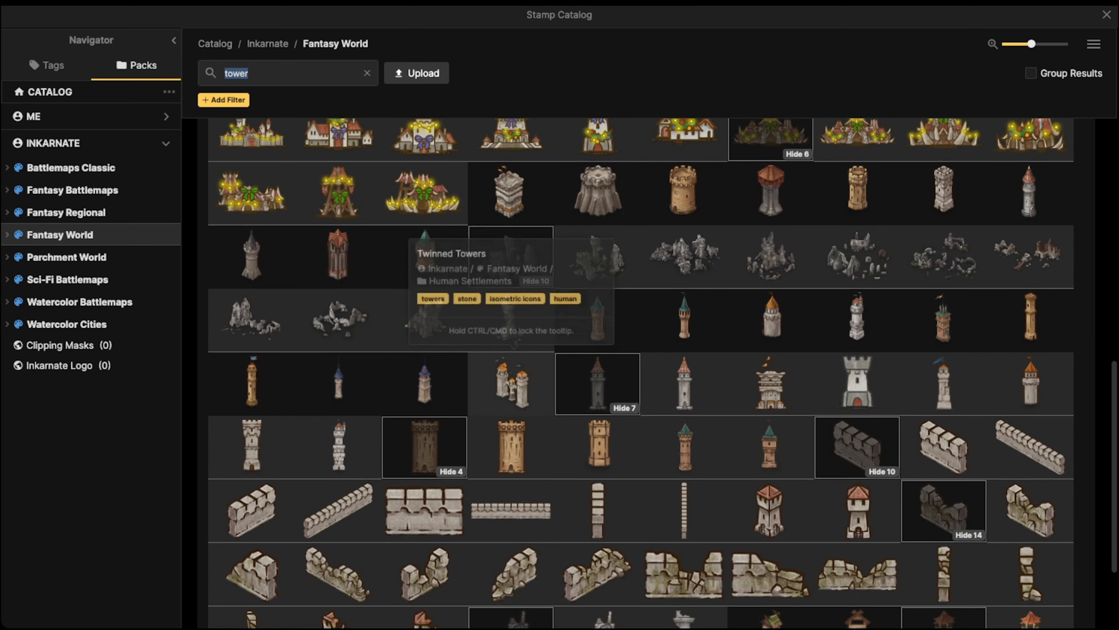
scroll(597, 348, "down", 3)
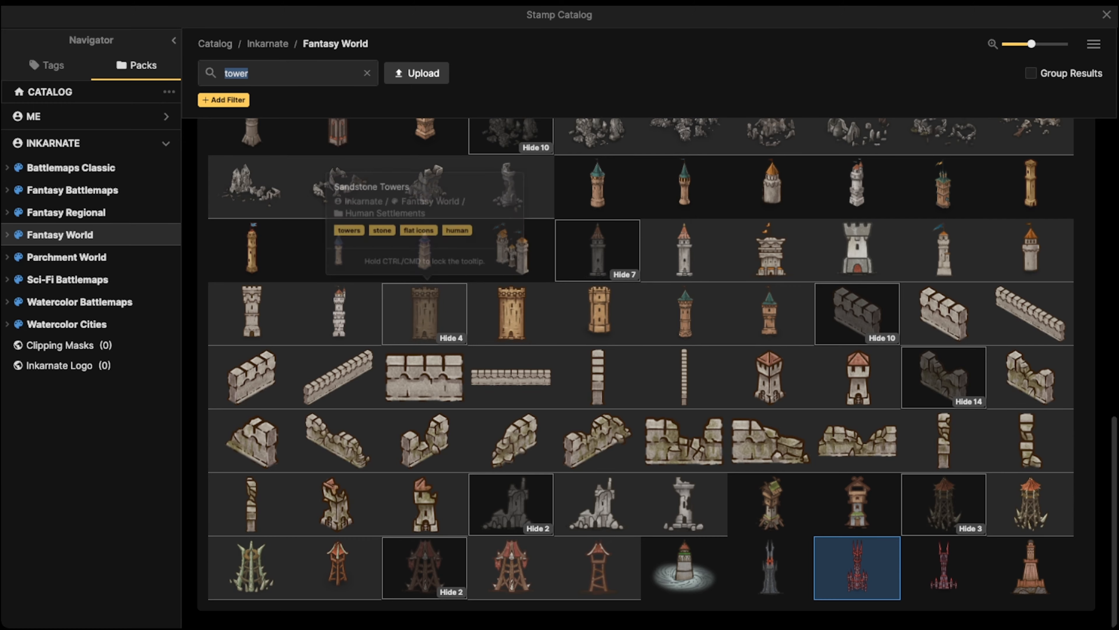
scroll(425, 313, "up", 5)
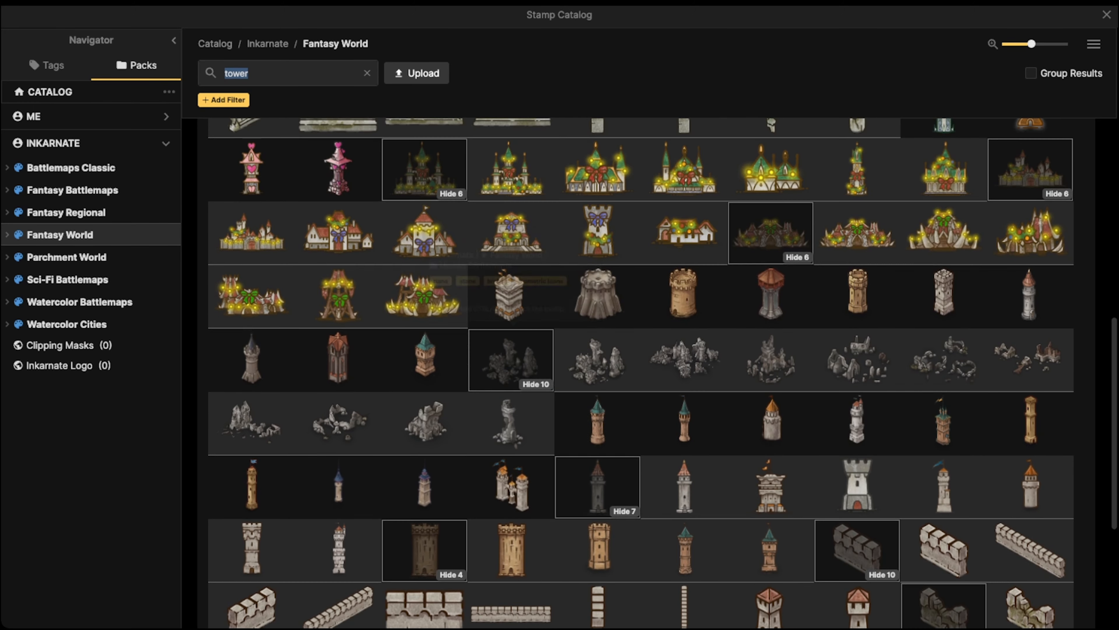
scroll(511, 353, "down", 2)
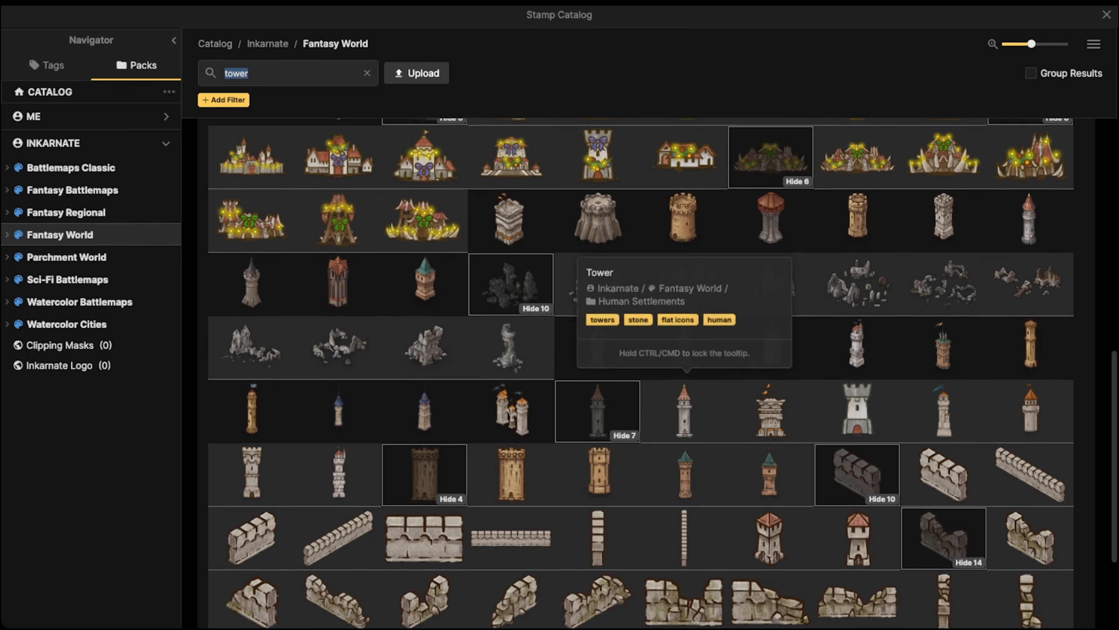
scroll(685, 408, "up", 3)
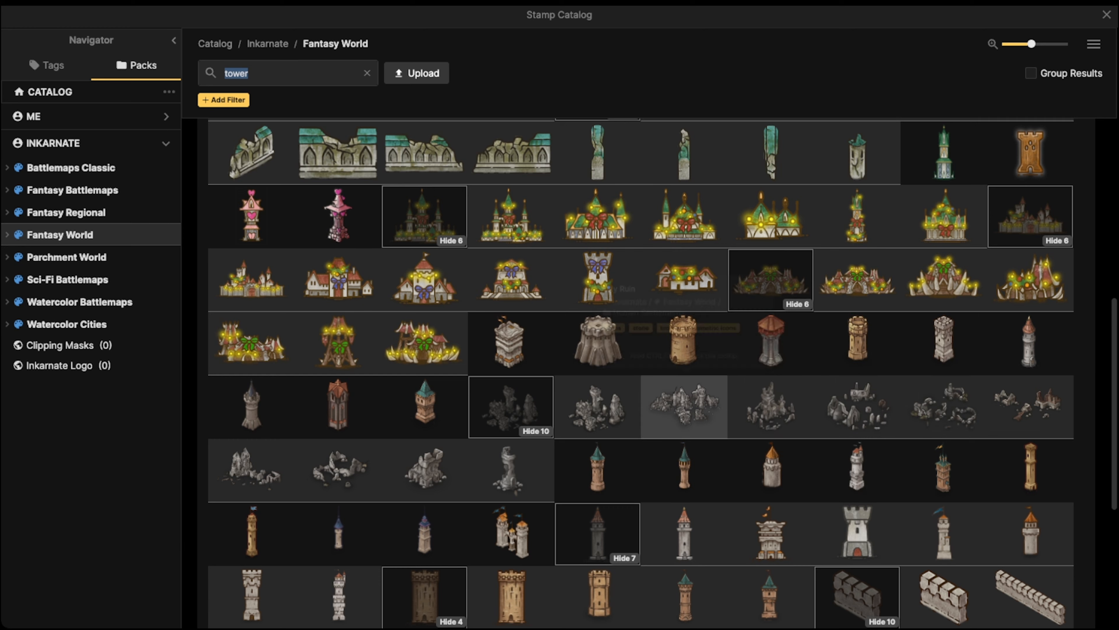
Pick the white red-roofed tower stamp and stamp it in the ??? cell
left_click(857, 467)
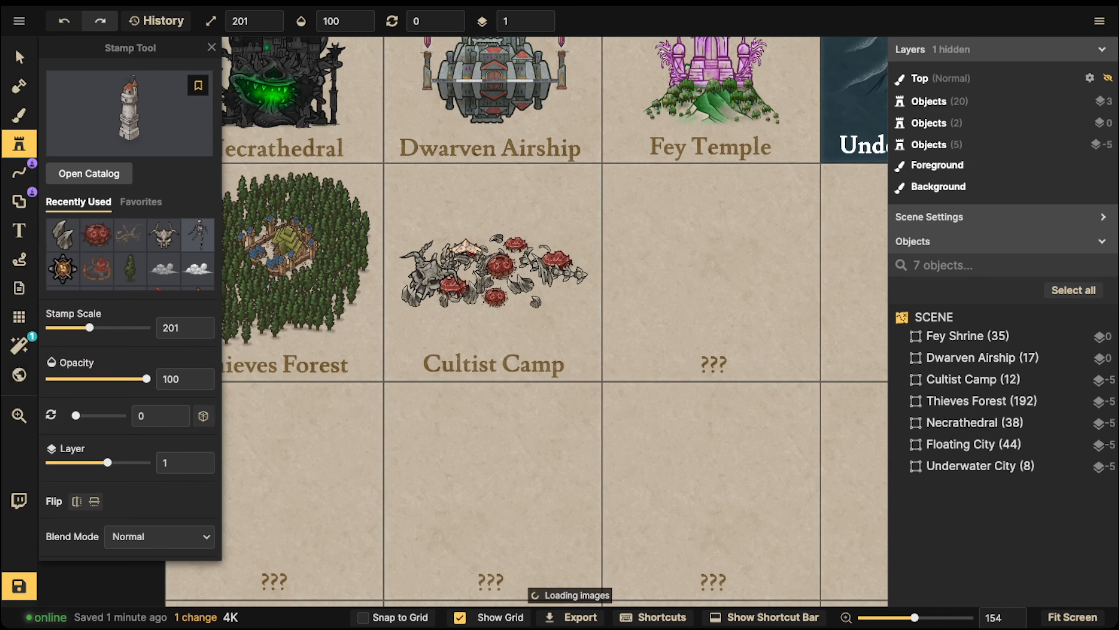
scroll(580, 268, "up", 1)
scroll(718, 250, "up", 4)
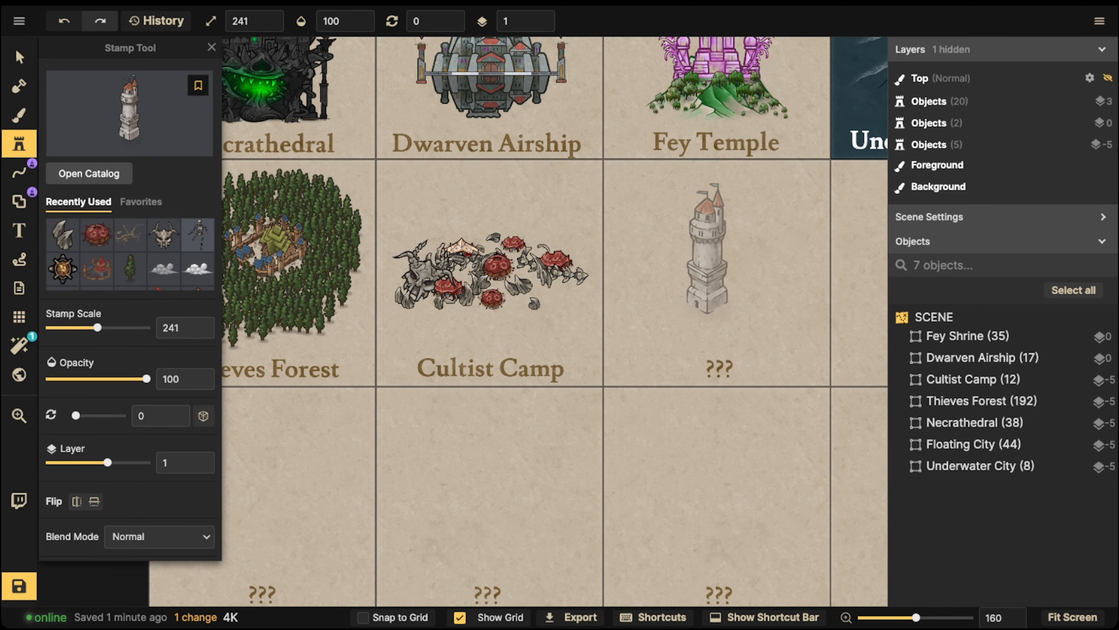
left_click(707, 249)
scroll(708, 249, "up", 1)
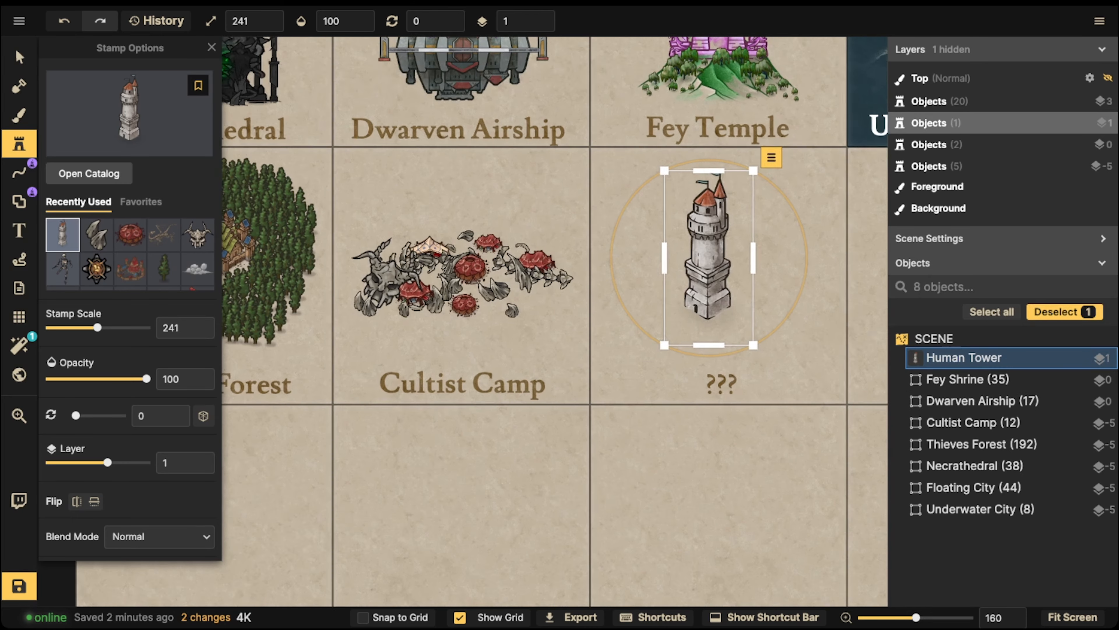
scroll(707, 250, "up", 2)
key("space")
left_click_drag(707, 224, 560, 289)
scroll(546, 220, "up", 5)
Select the placed tower and set its stamp scale to 291
left_click(19, 58)
scroll(529, 269, "down", 5)
scroll(564, 269, "up", 5)
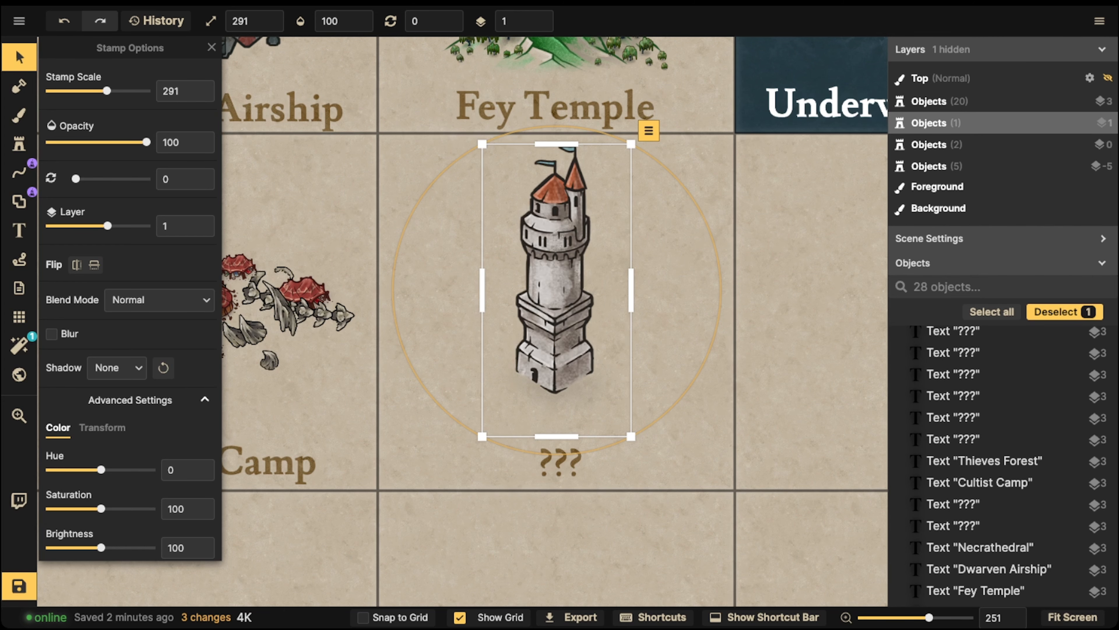
scroll(559, 365, "up", 3)
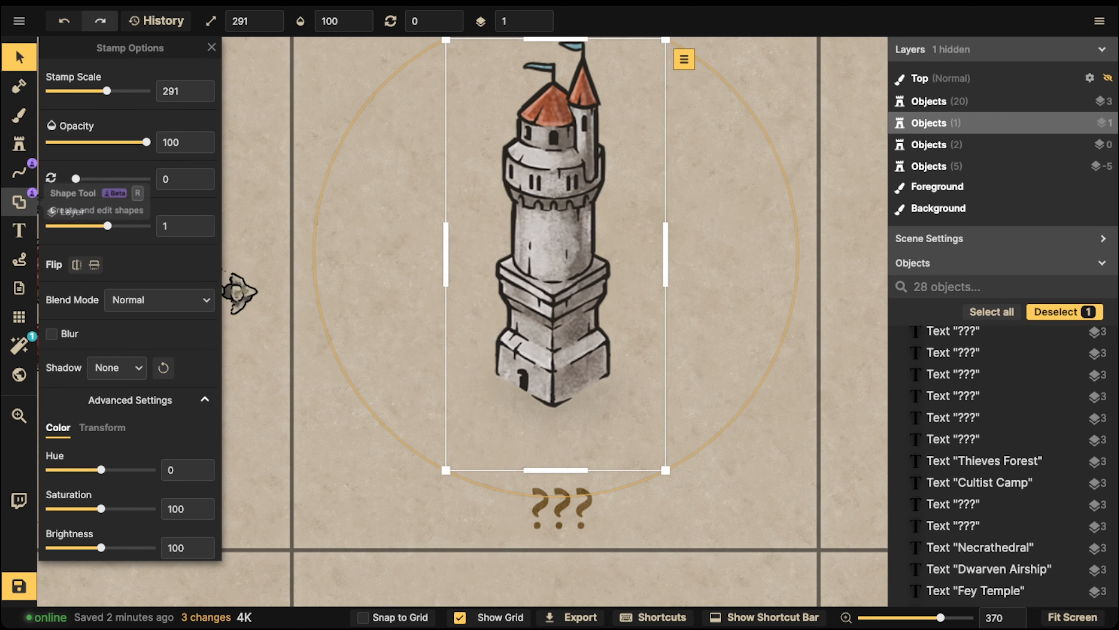
Choose the Shape Tool in Pen mode with a black outline colour
left_click(19, 201)
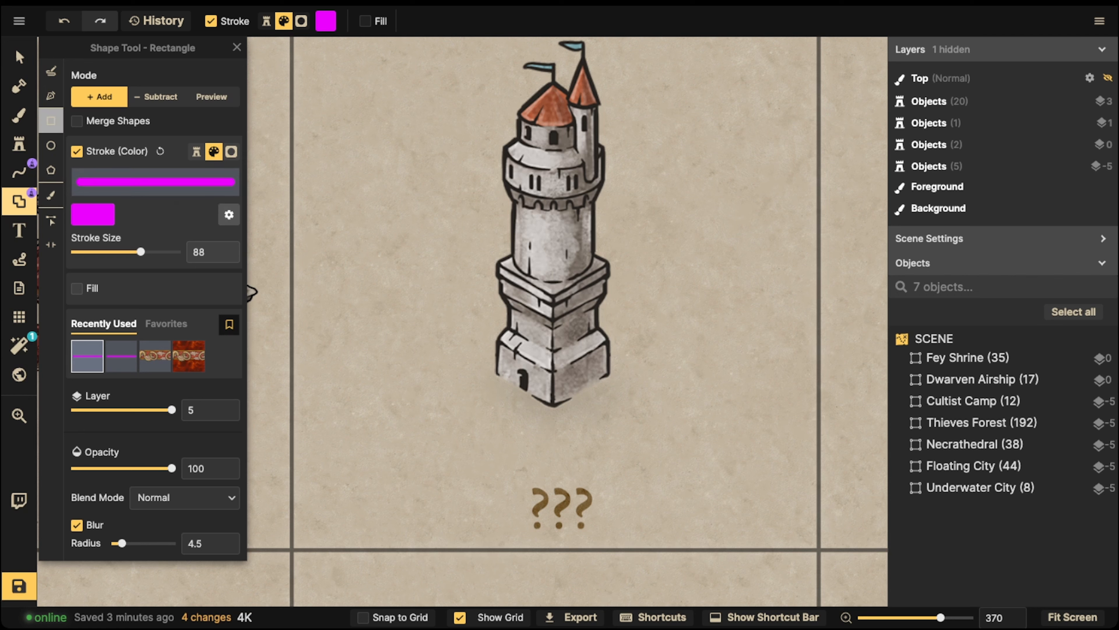
left_click(51, 96)
left_click(93, 170)
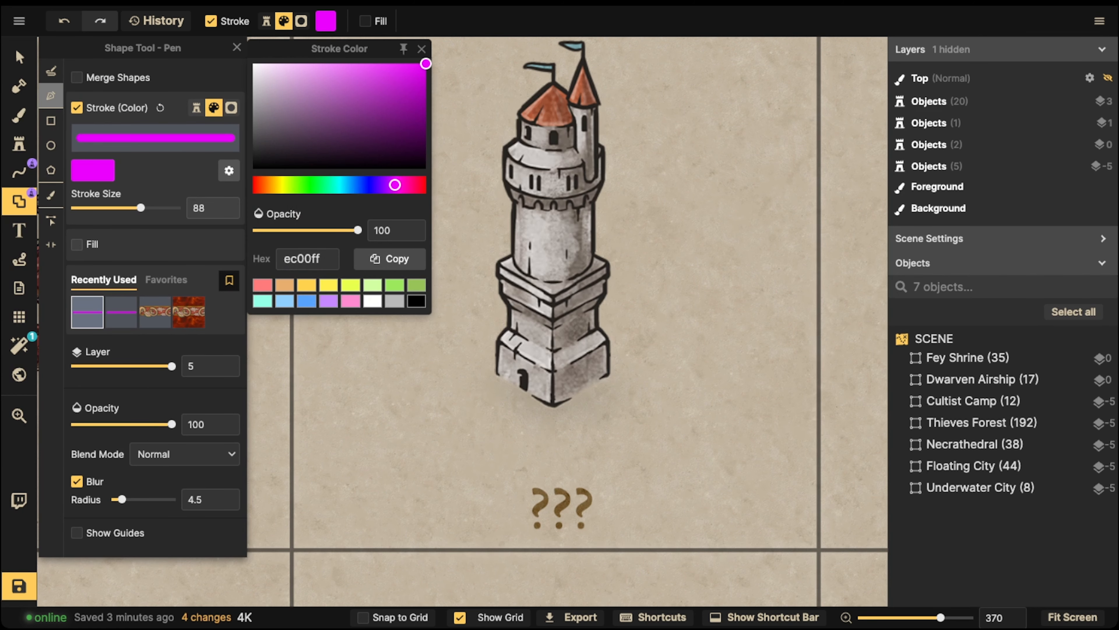
left_click(416, 301)
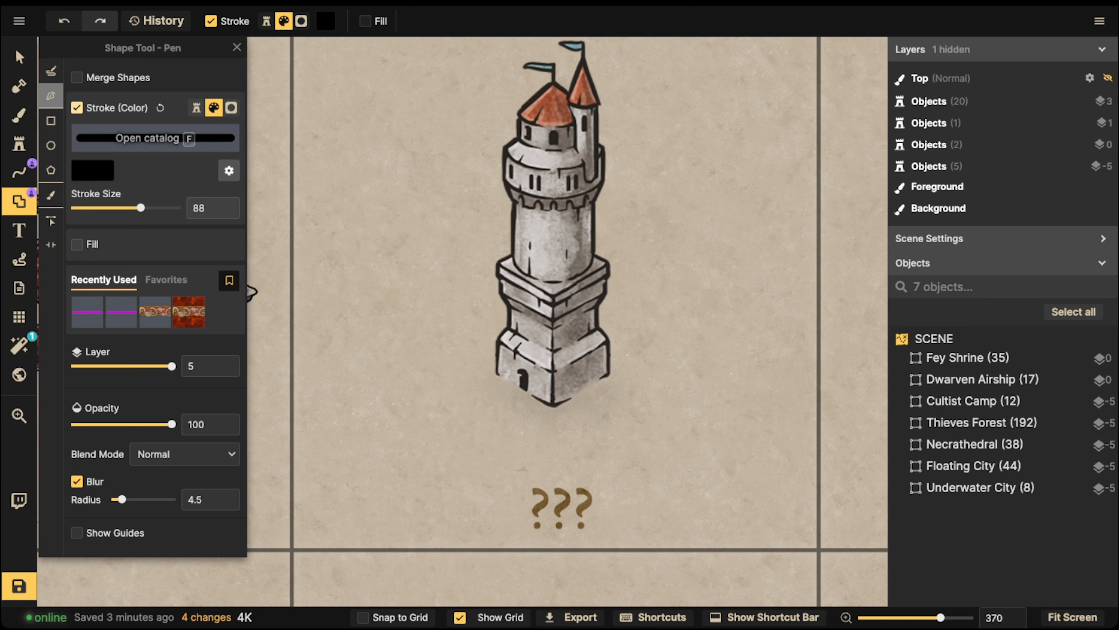
Enable fill, disable stroke, and set the fill colour to black (000000)
left_click(76, 244)
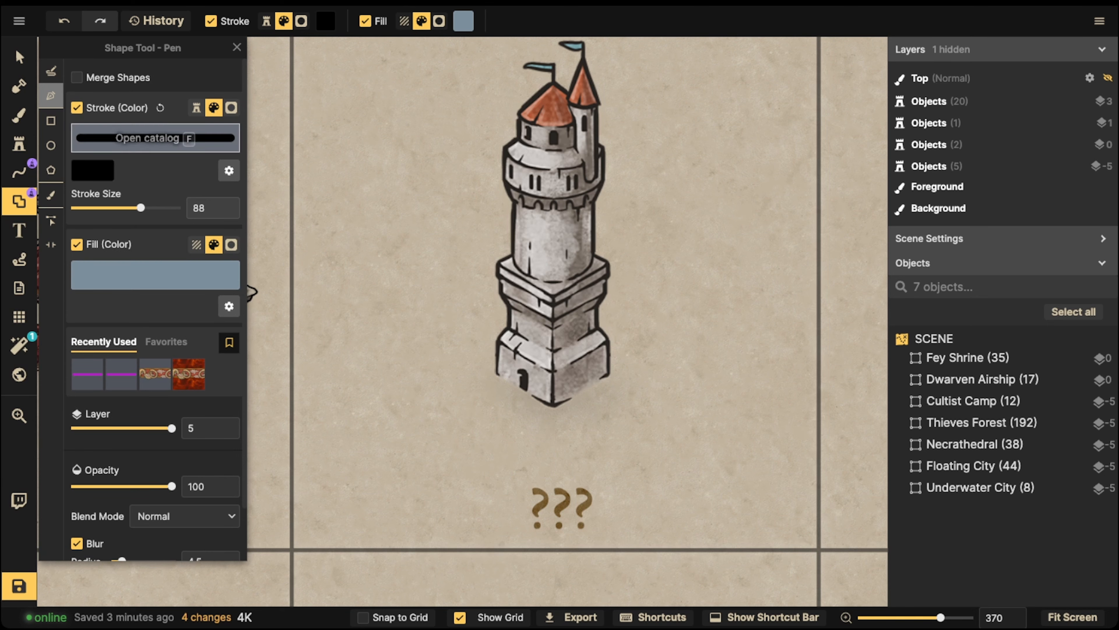
left_click(77, 107)
left_click(156, 173)
left_click_drag(288, 102, 427, 168)
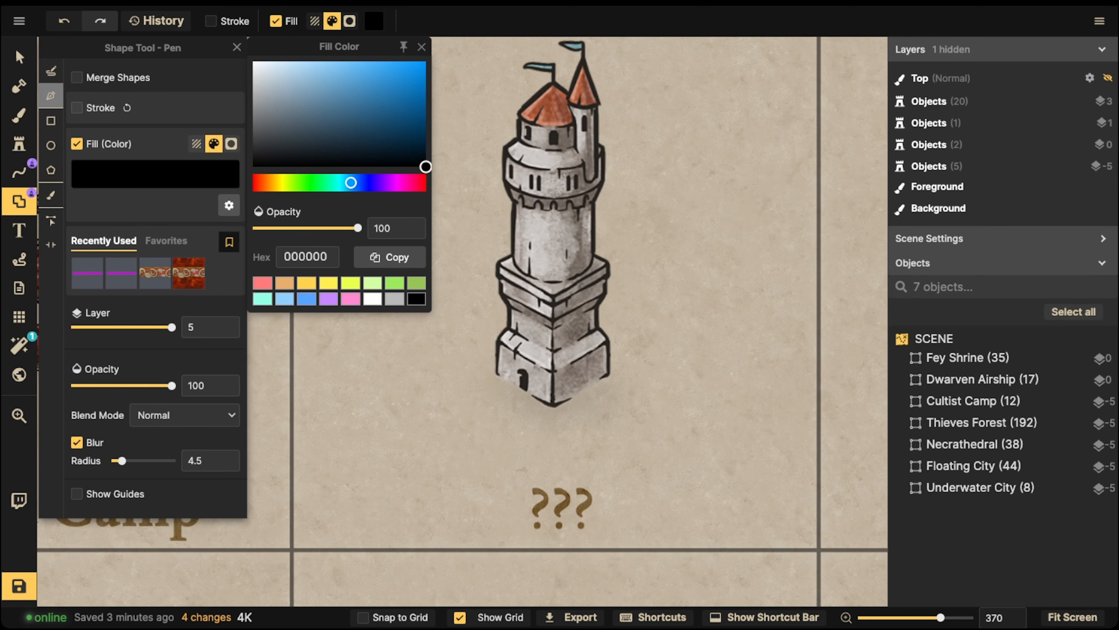
left_click(492, 203)
scroll(610, 372, "up", 5)
scroll(566, 332, "up", 3)
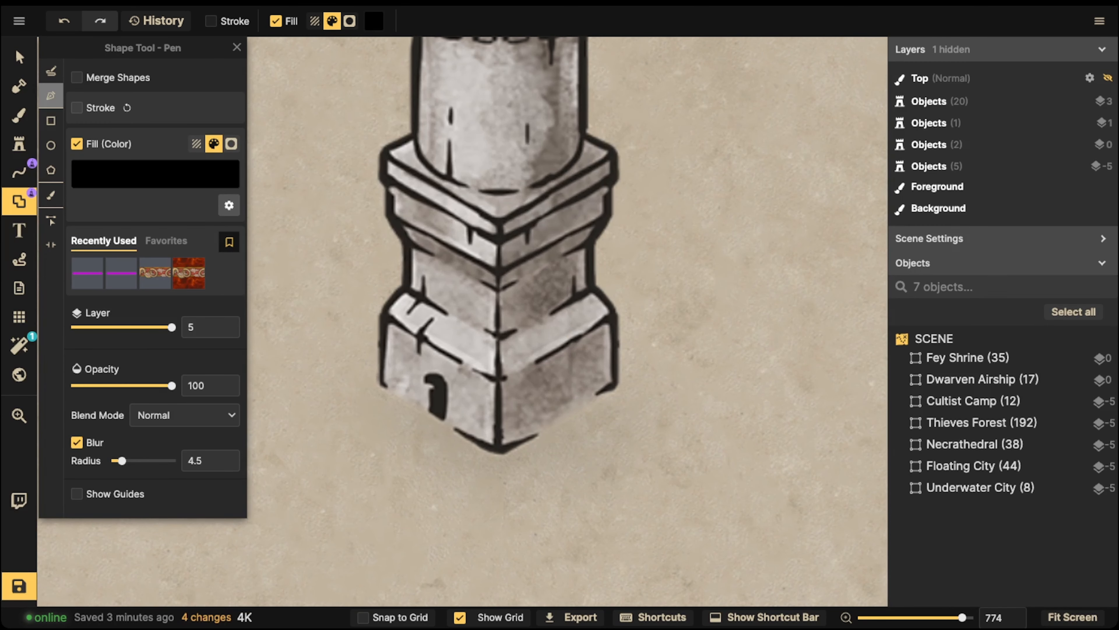
Draw a black window shape on the tower and remove its blur
left_click(365, 381)
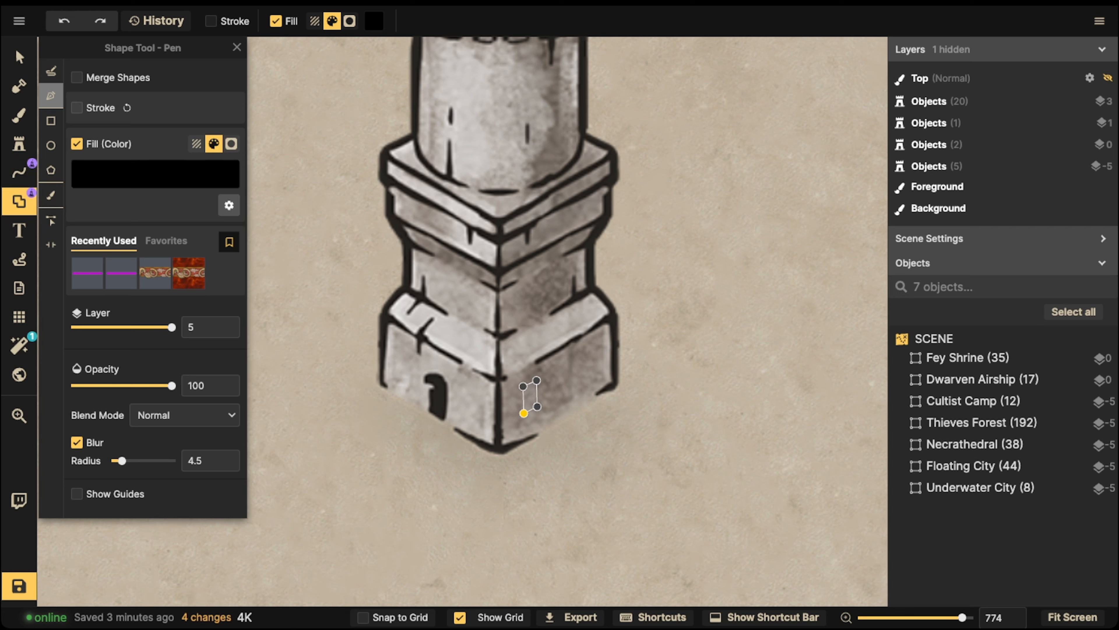
left_click(523, 413)
left_click(515, 438)
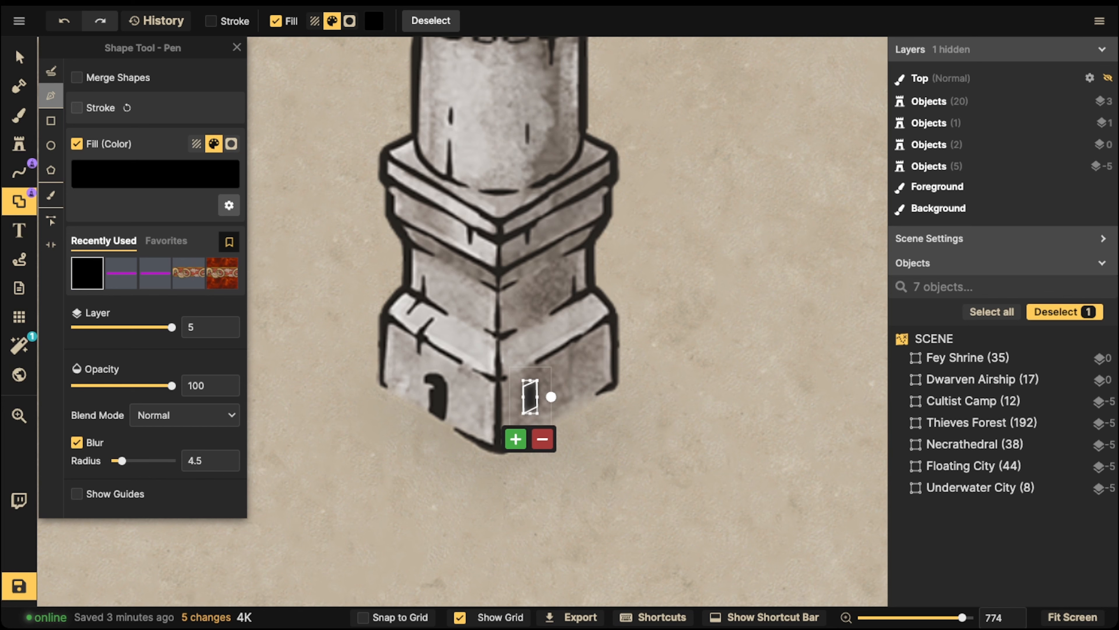
left_click(19, 58)
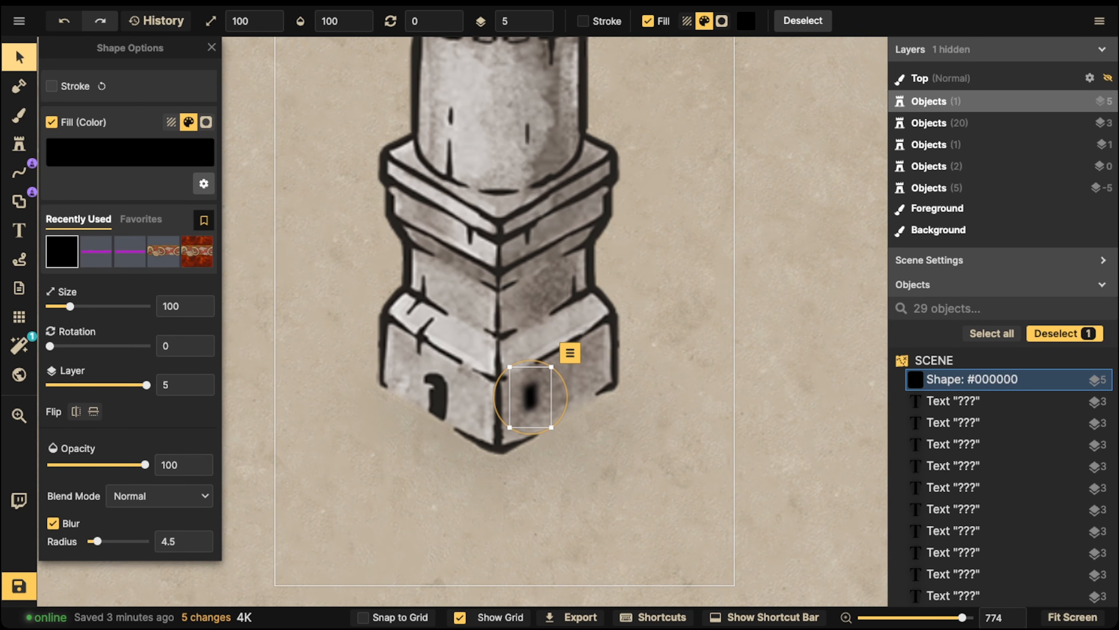
left_click(53, 523)
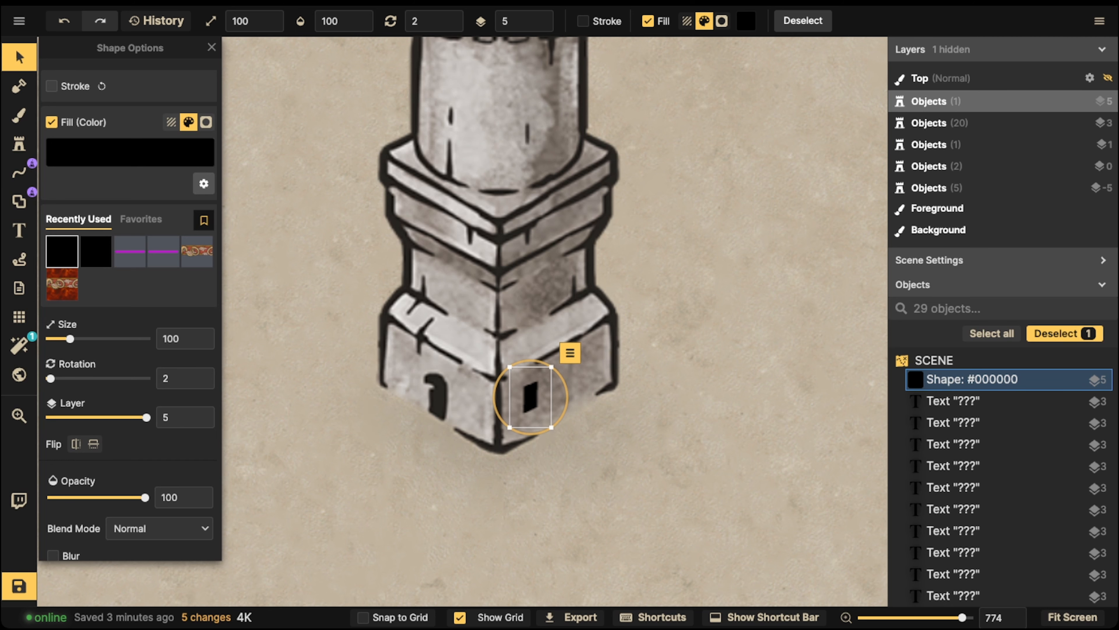
Copy the window onto the tower's wall, mirror it horizontally and reposition the copies
key("p")
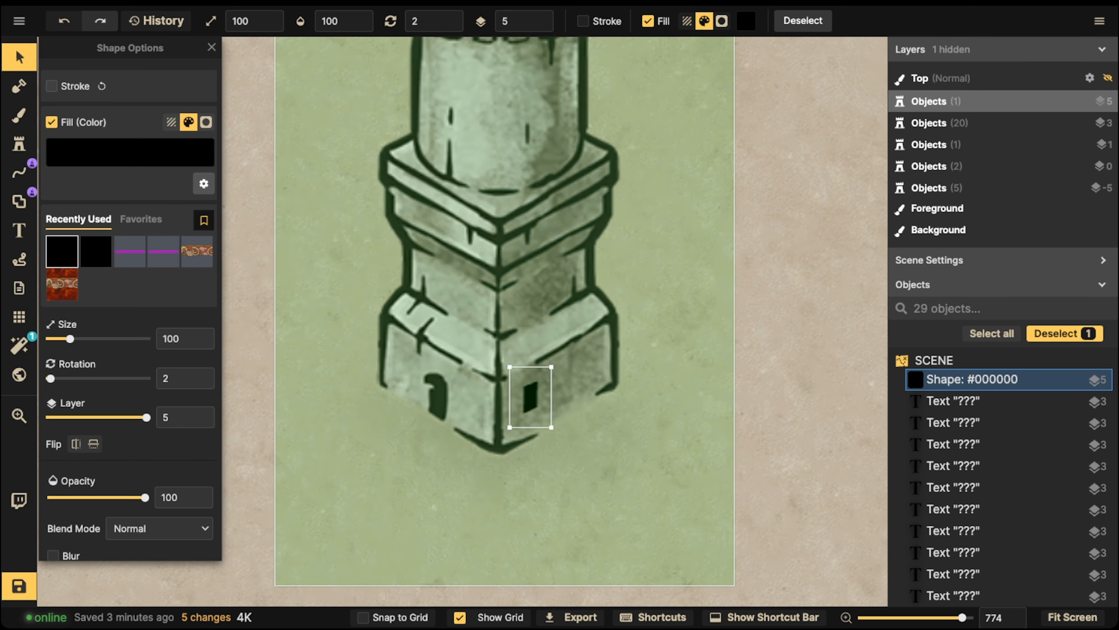
left_click_drag(531, 397, 447, 288)
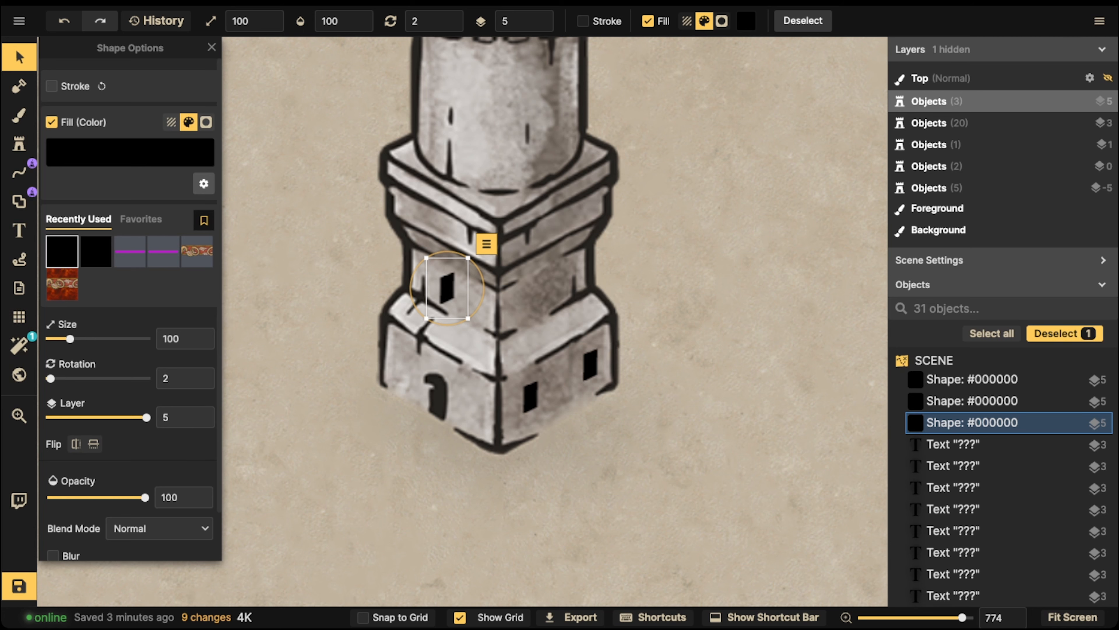
left_click(75, 444)
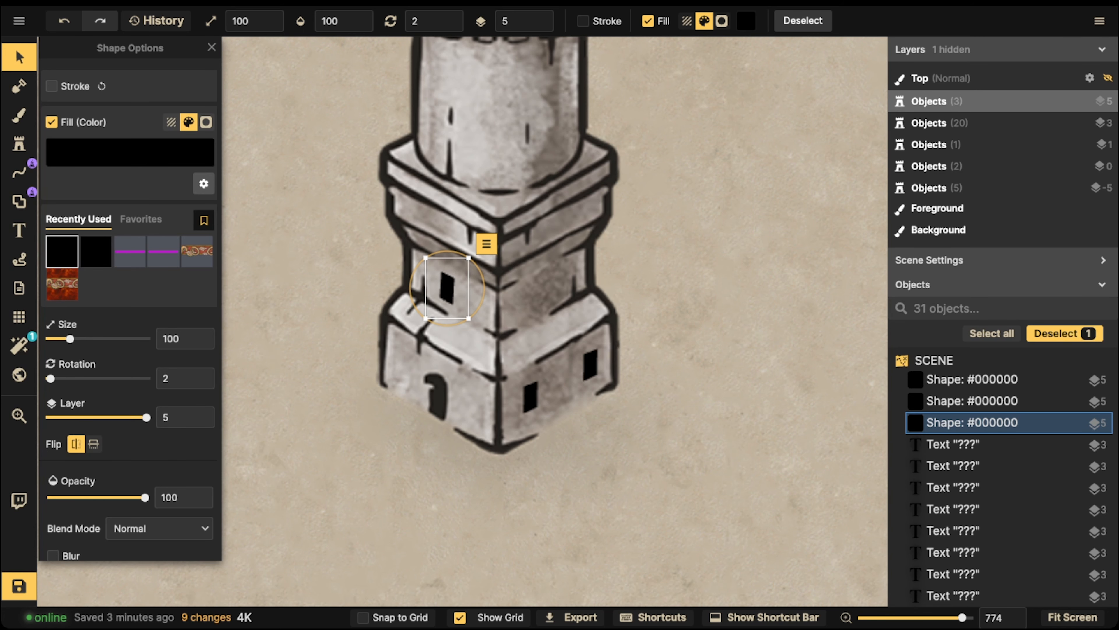
left_click_drag(447, 288, 466, 506)
key("ctrl+v")
left_click_drag(434, 302, 551, 144)
Paste a flipped, smaller window and move the lower window up to the middle tier
key("ctrl+v")
key("f")
key("bracketleft")
key("bracketleft")
key("bracketleft")
key("space")
left_click(526, 434)
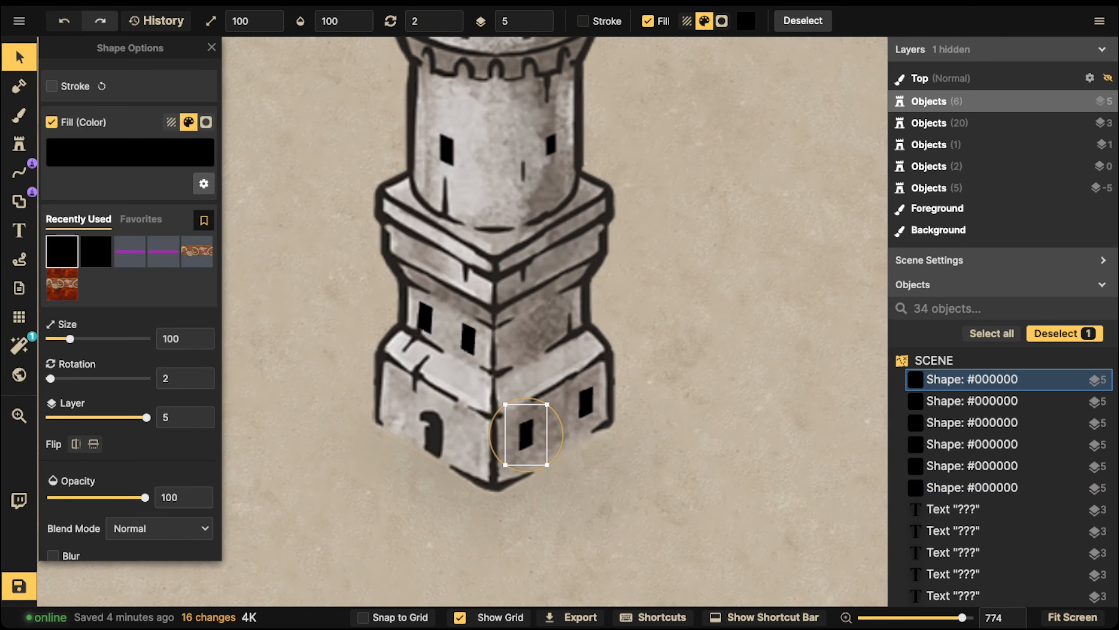
key("bracketleft")
Shrink and nudge the leftmost window left, and slightly enlarge the lower-right window
key("bracketleft")
key("bracketleft")
left_click_drag(526, 435, 524, 333)
left_click(470, 338)
left_click(468, 339)
left_click(425, 317)
key("bracketleft")
key("bracketleft")
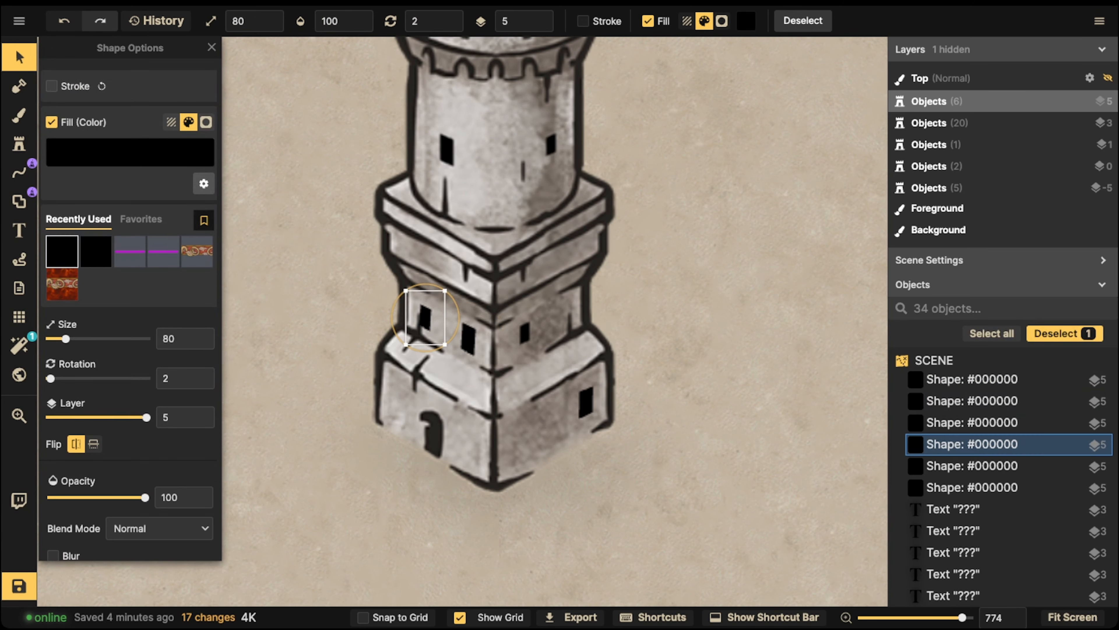
left_click_drag(425, 317, 422, 317)
left_click(586, 402)
left_click(587, 402)
key("bracketright")
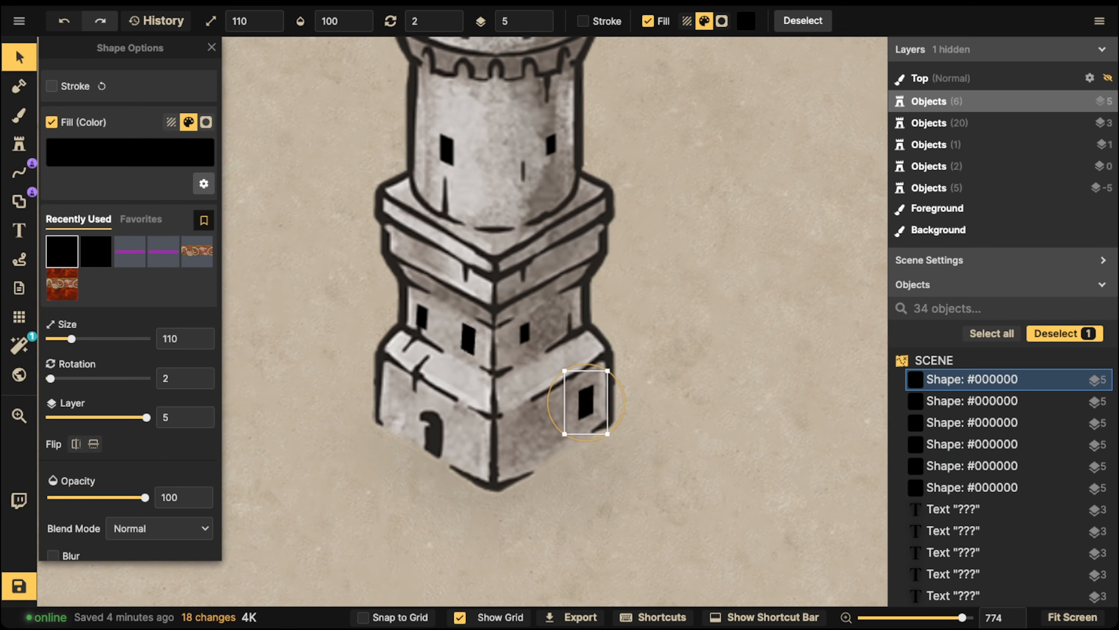
key("Escape")
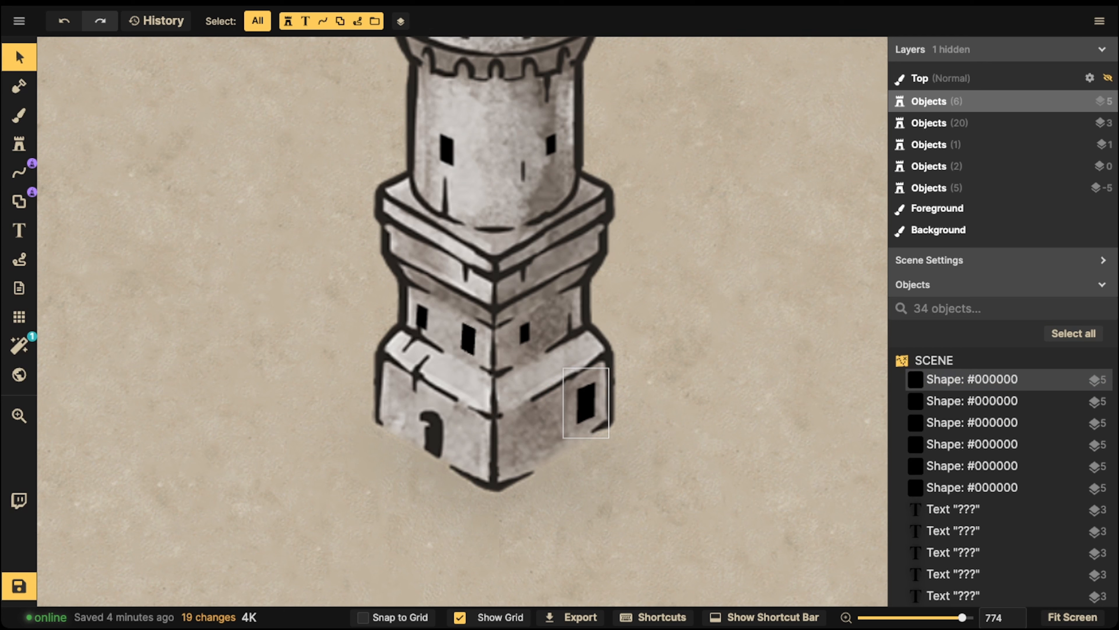
Duplicate the lower-right window onto the tower's lower front
left_click(634, 414)
left_click(587, 402)
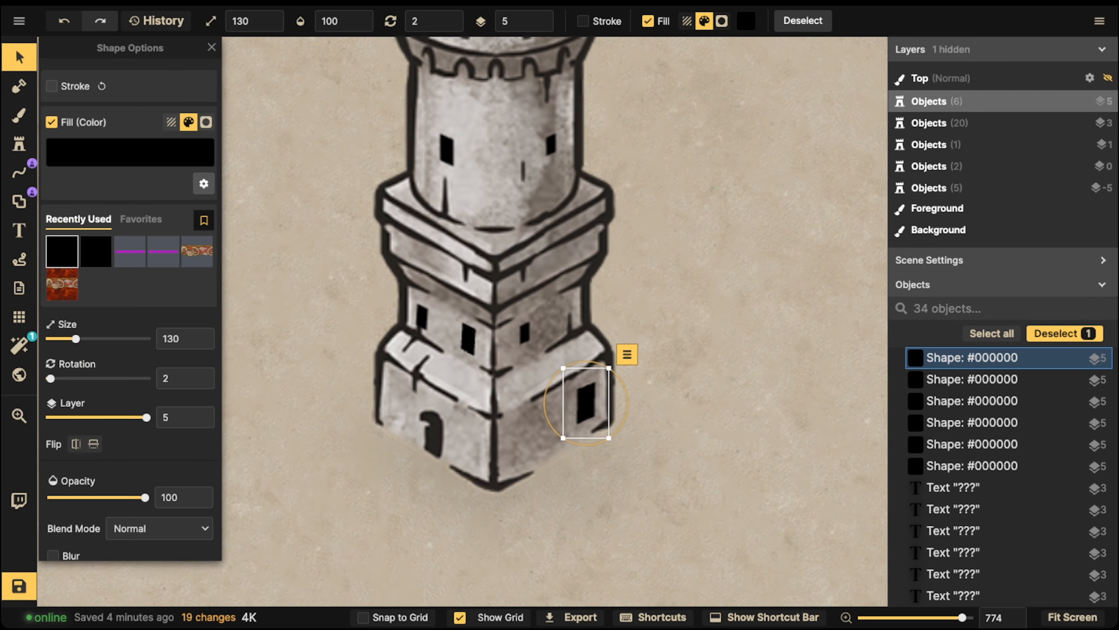
key("ctrl+c")
key("ctrl+v")
left_click_drag(483, 470, 520, 441)
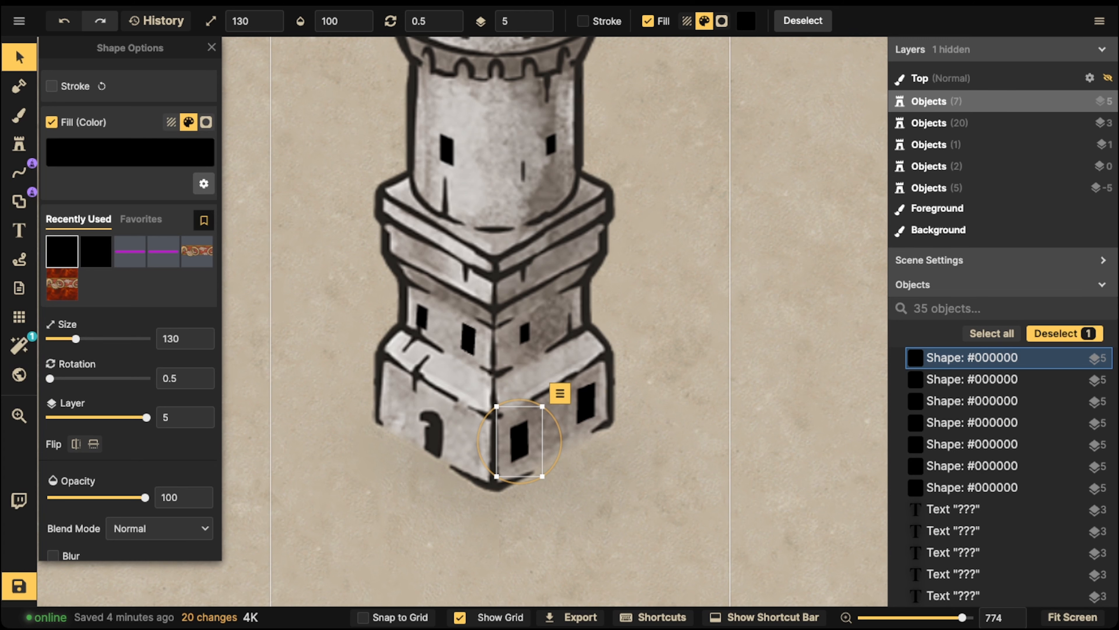
Paste a copy of the middle-left window, enlarged to 120, left of the doorway
left_click(468, 338)
key("ctrl+c")
key("ctrl+v")
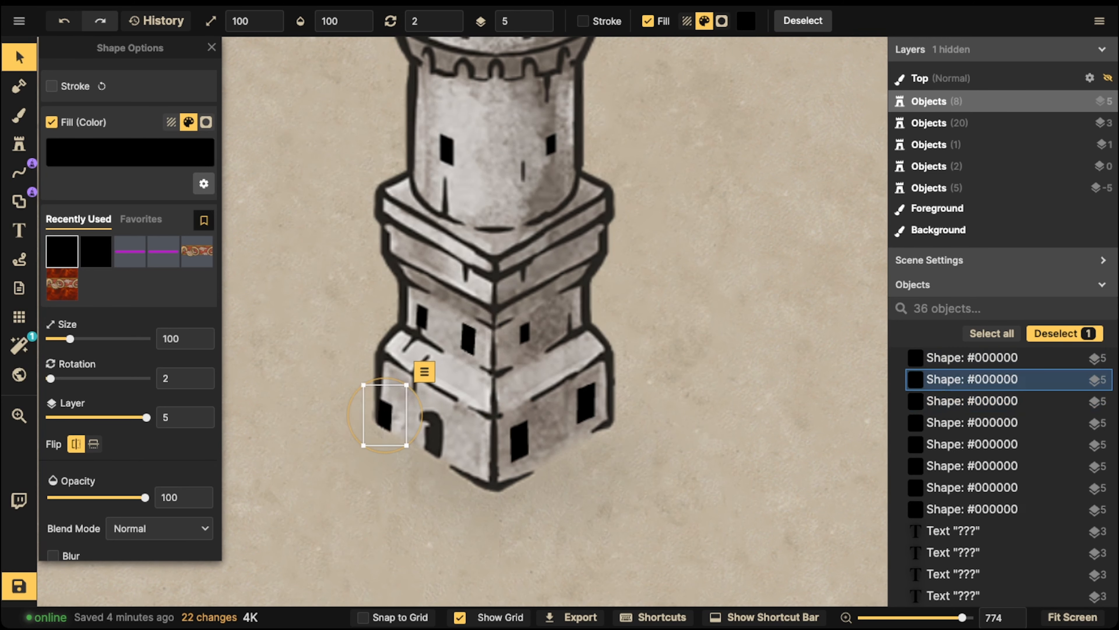
key("bracketright")
key("bracketright")
left_click_drag(384, 415, 400, 402)
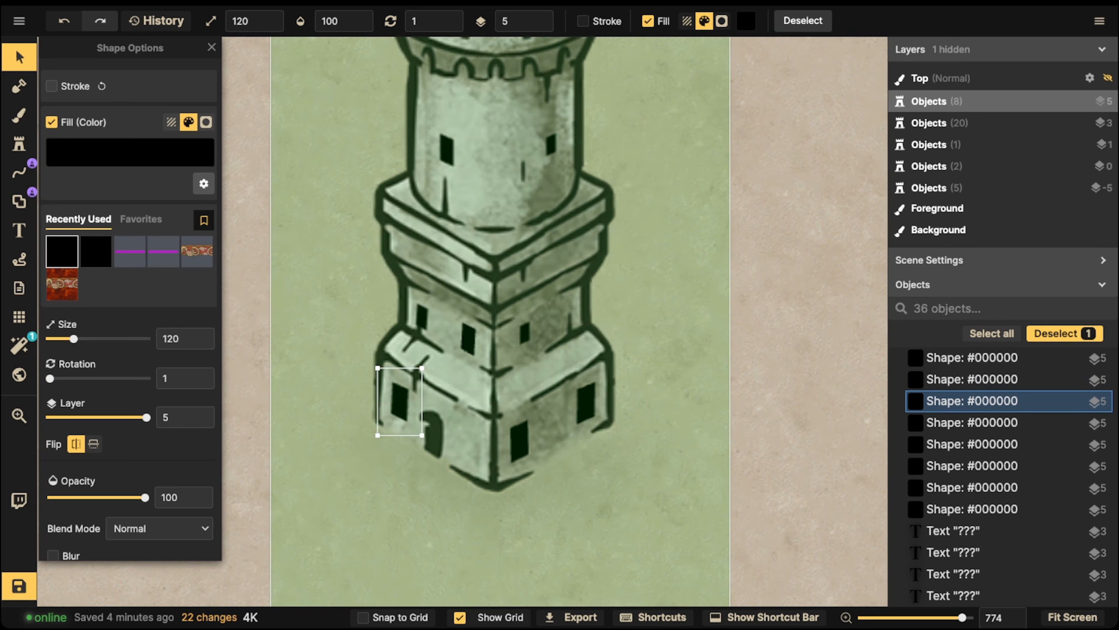
Paste one more window copy onto the tower's lower tier
key("ctrl+c")
key("ctrl+v")
left_click_drag(451, 439, 497, 469)
key("Escape")
scroll(460, 329, "down", 10)
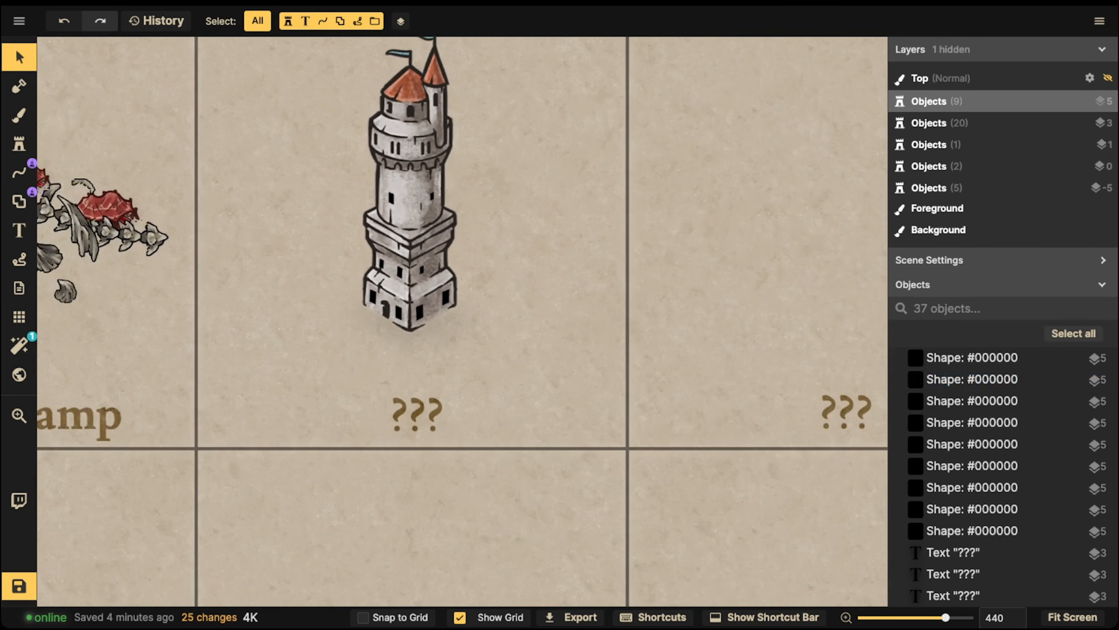
Marquee-select the tower with its nine windows and create a group named 'Tower'
left_click_drag(320, 118, 542, 399)
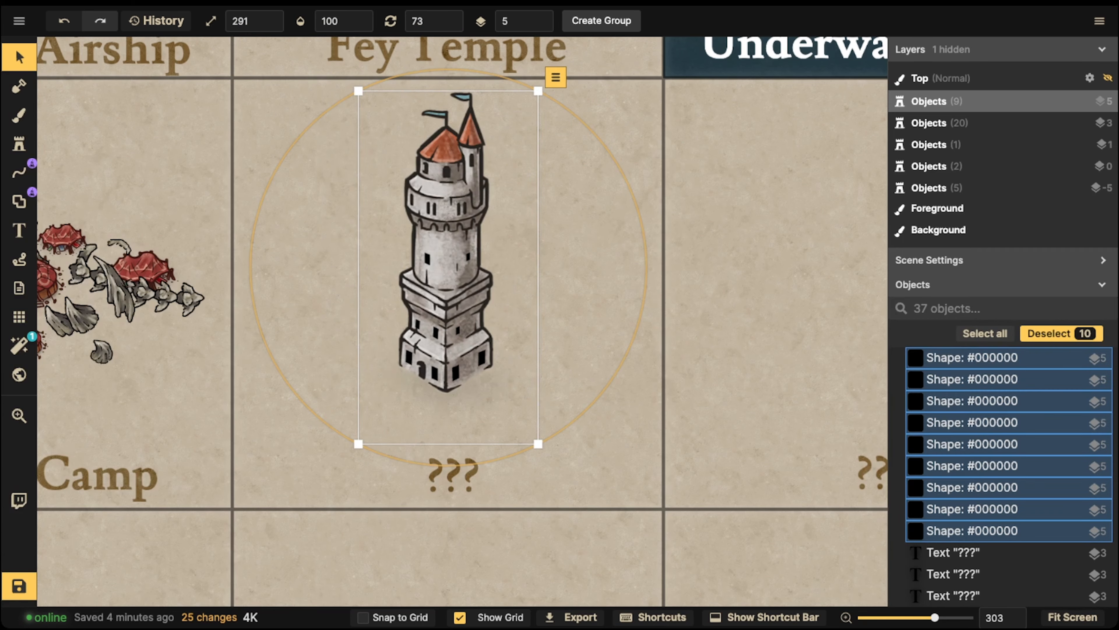
left_click(602, 20)
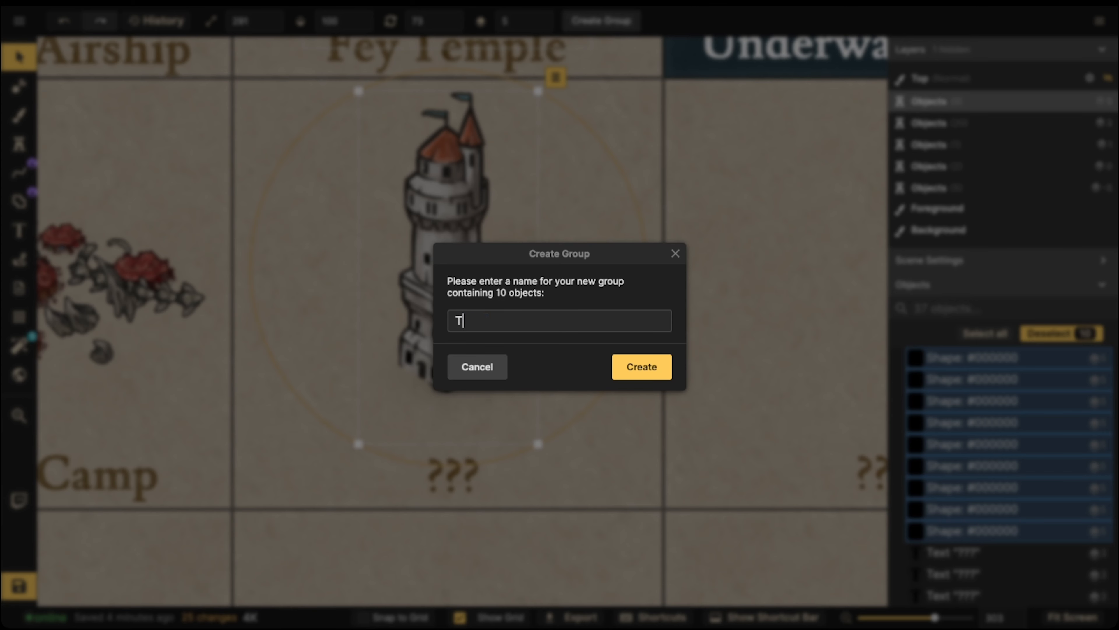
key("Return")
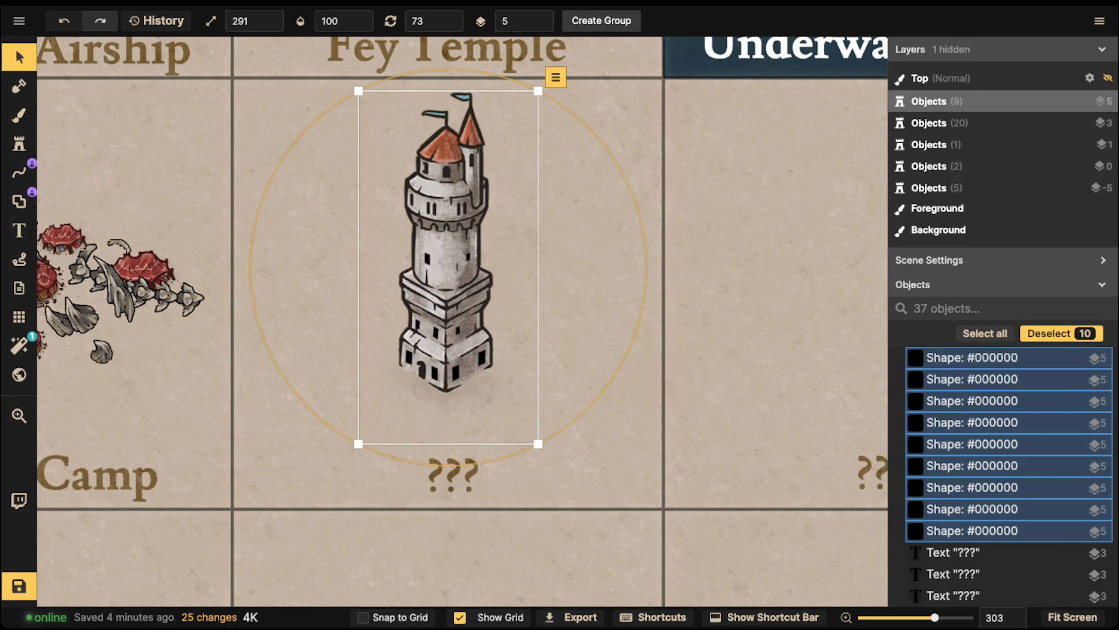
key("Escape")
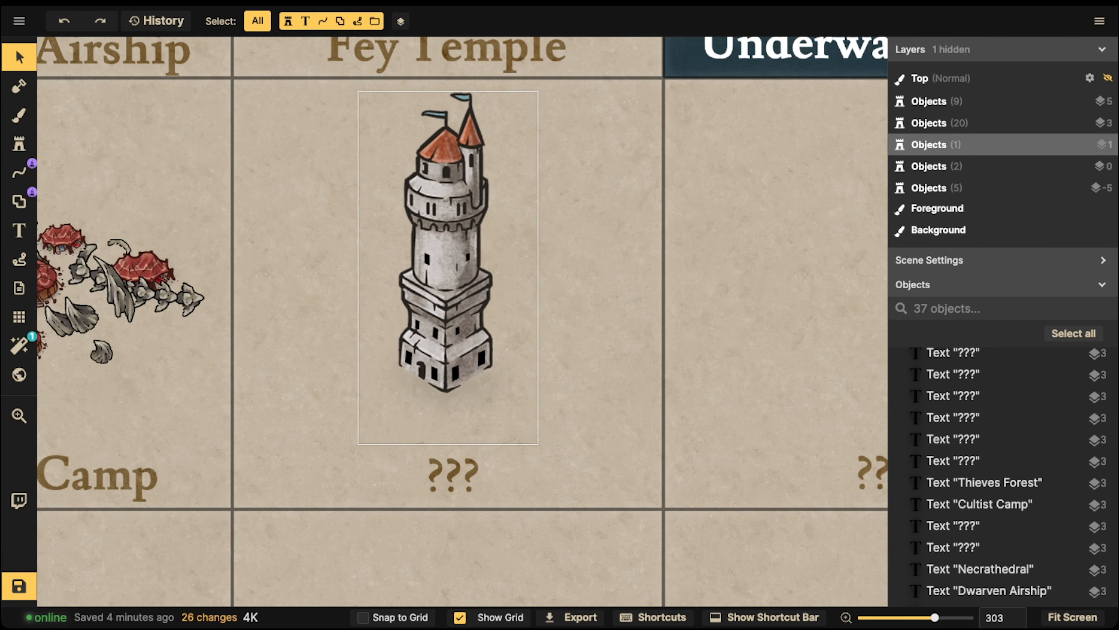
left_click_drag(318, 123, 592, 401)
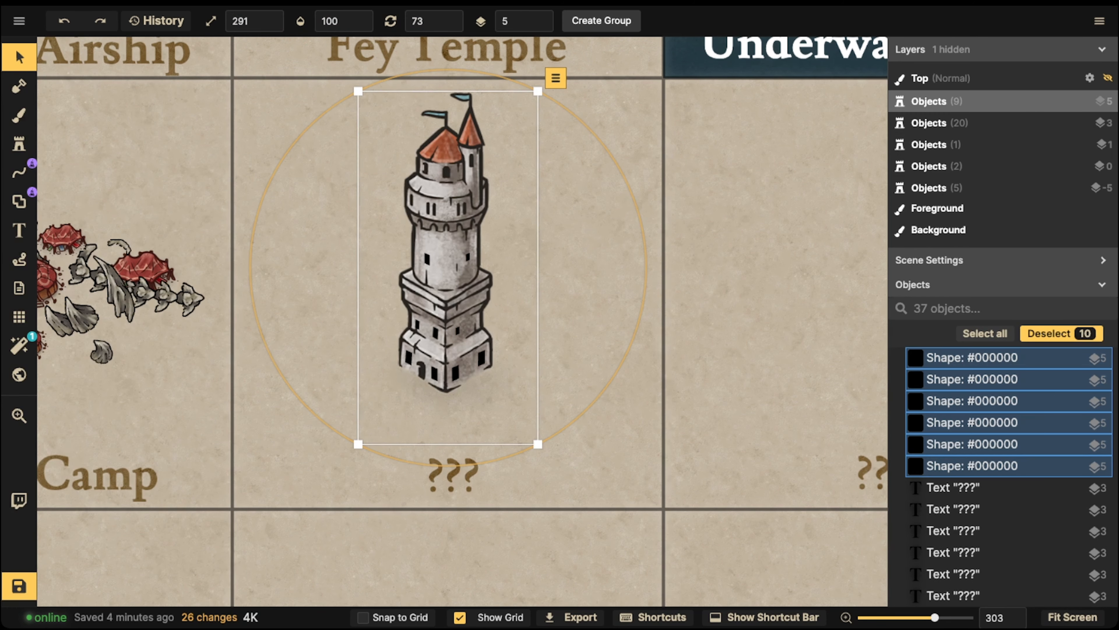
key("ctrl+g")
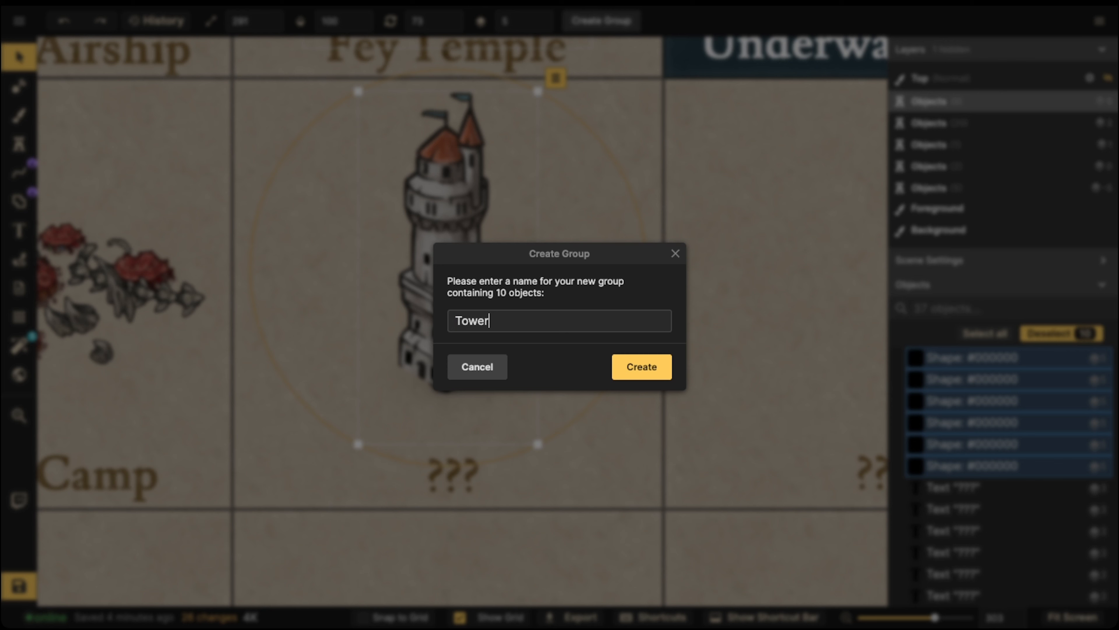
left_click(642, 366)
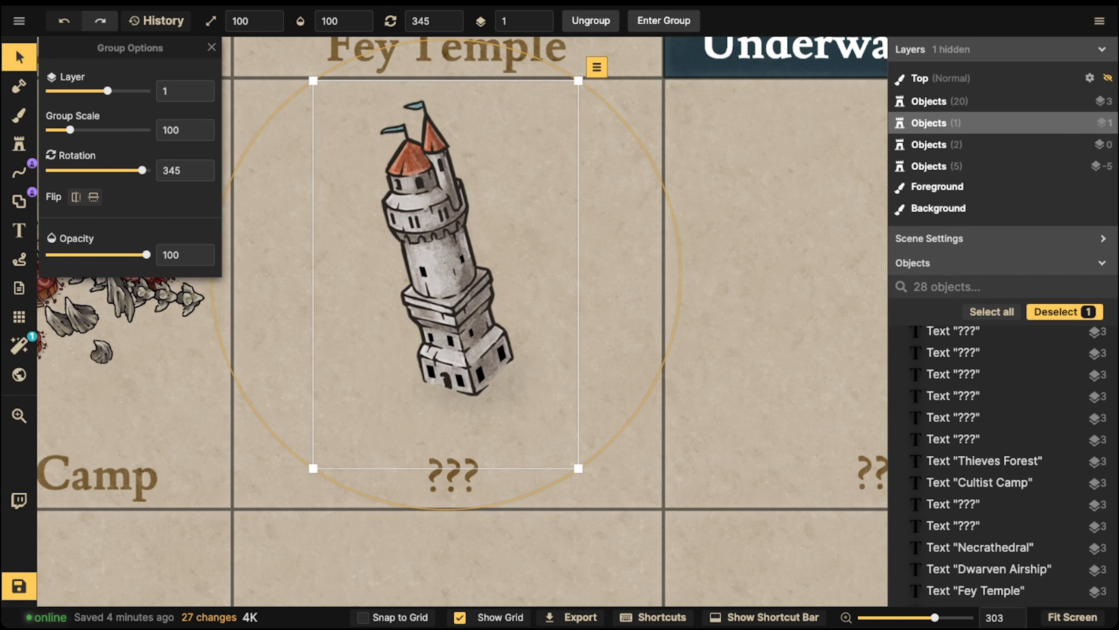
Rotate the Tower group to about 356° for a slight tilt, then pick the Line tool
left_click_drag(673, 214, 681, 274)
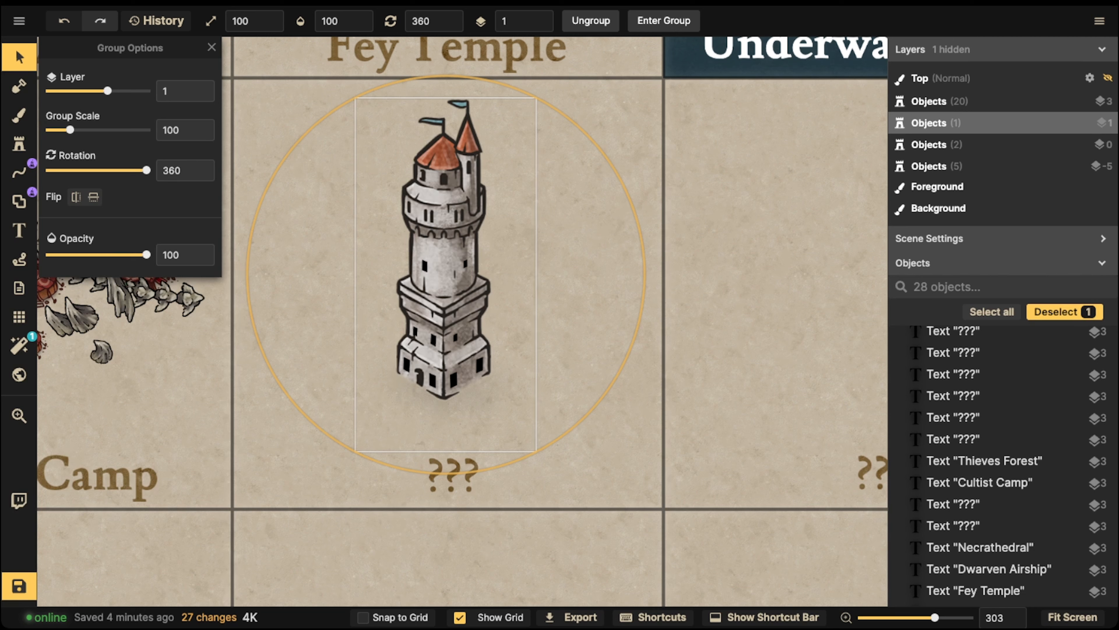
left_click_drag(680, 274, 680, 266)
left_click_drag(651, 274, 655, 268)
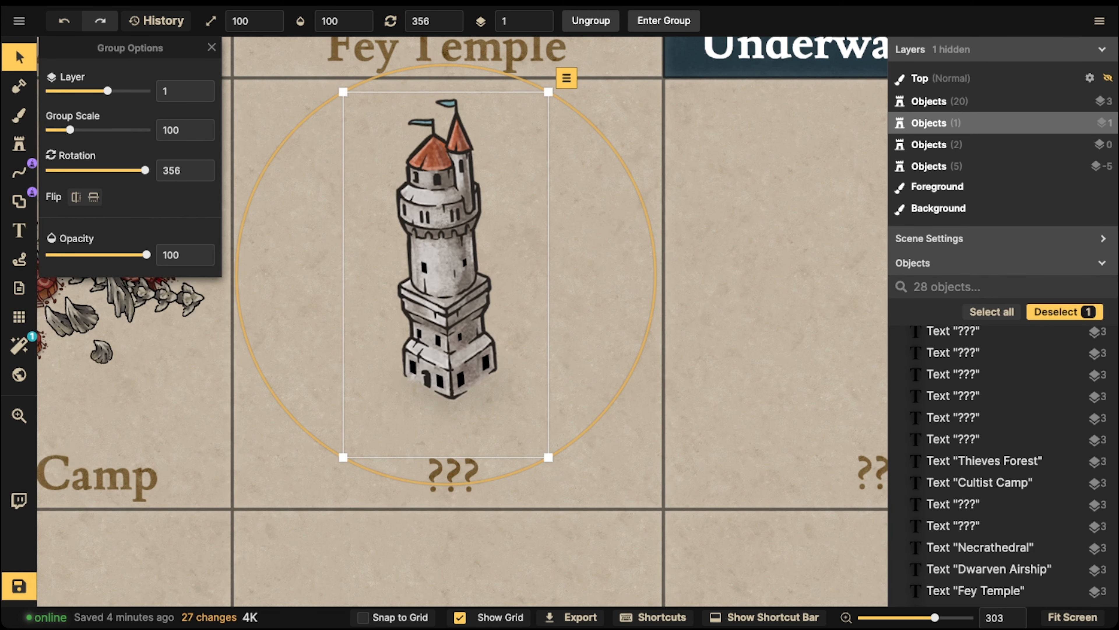
left_click(19, 172)
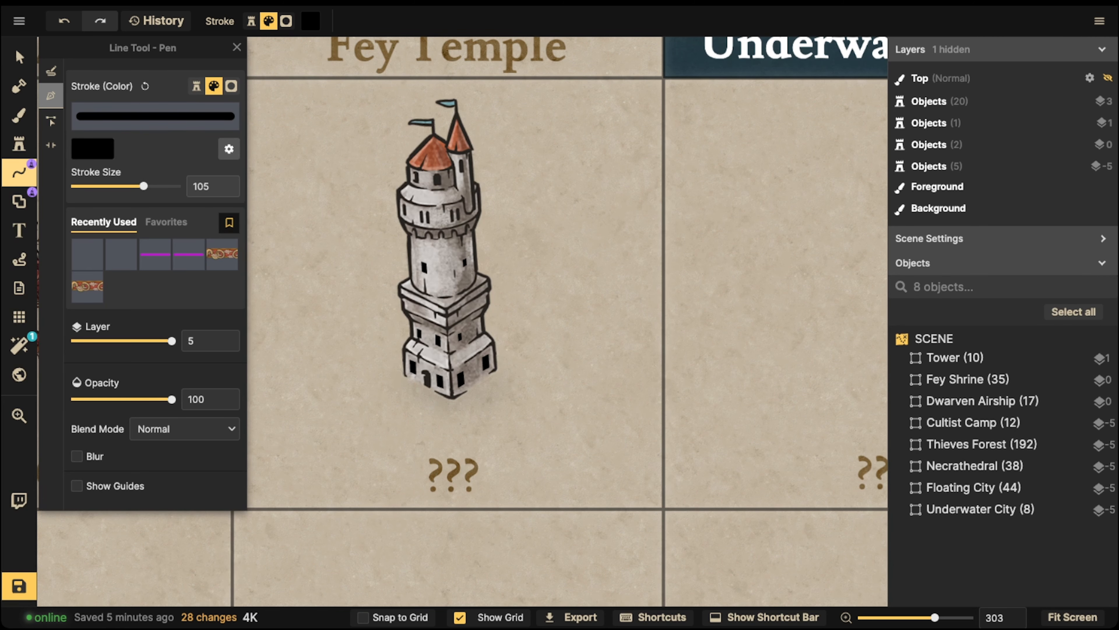
Draw the first bent black spider leg left of the tower base and thicken it
scroll(368, 371, "up", 5)
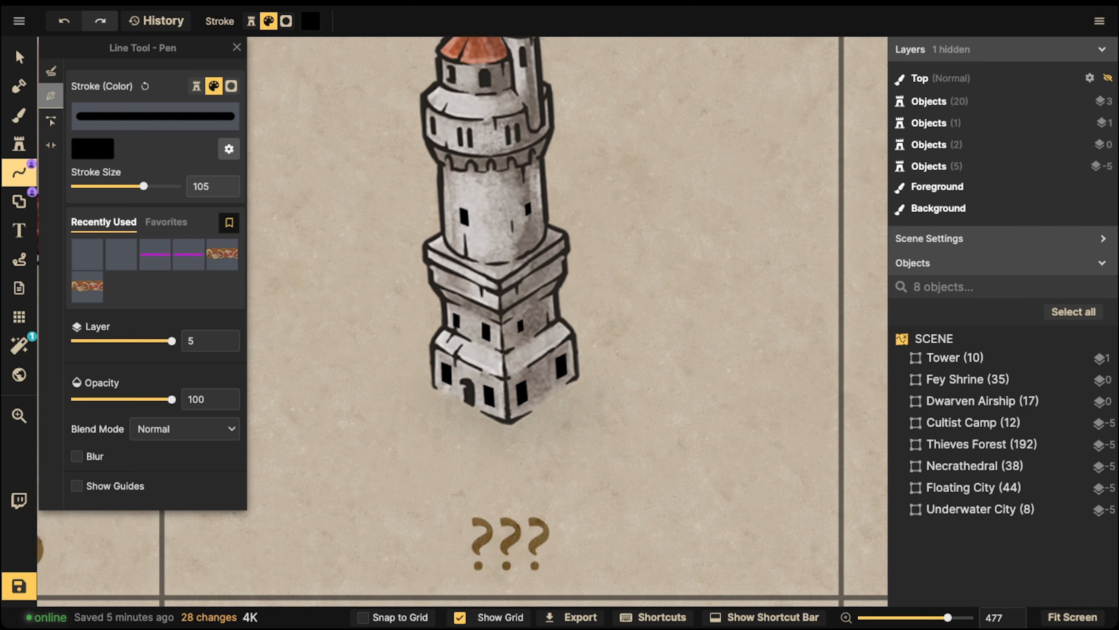
left_click(380, 322)
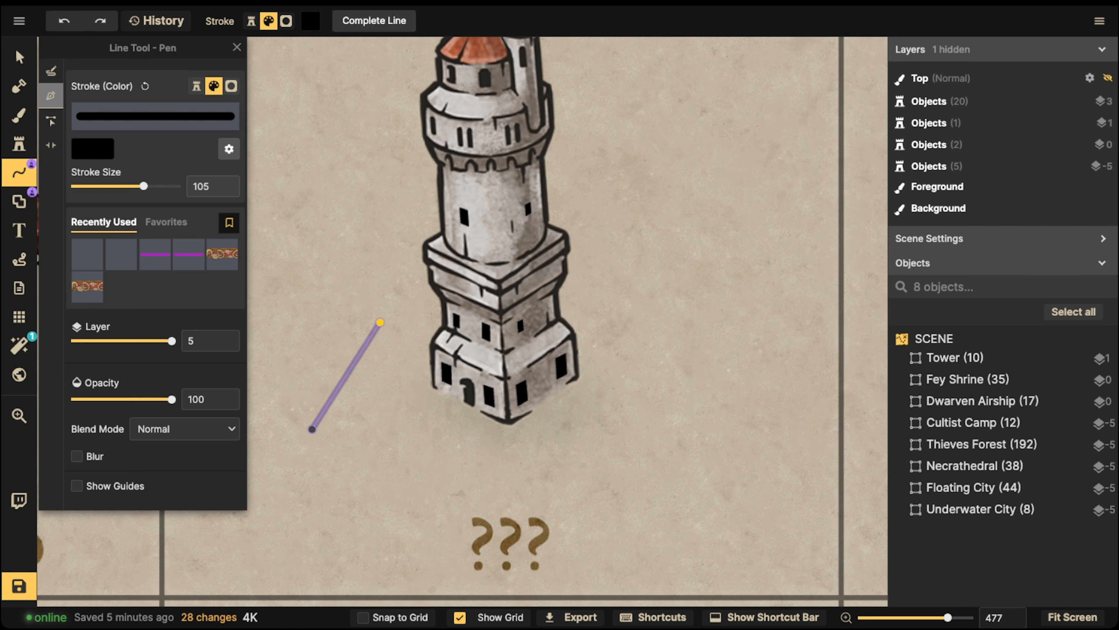
left_click_drag(144, 186, 147, 186)
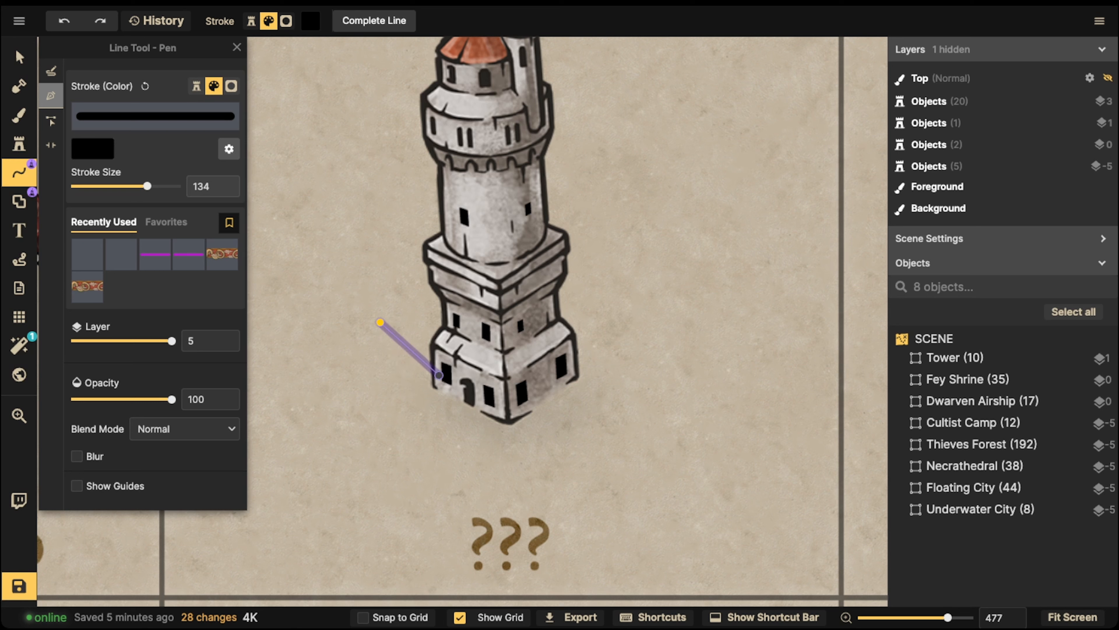
key("Escape")
left_click(446, 373)
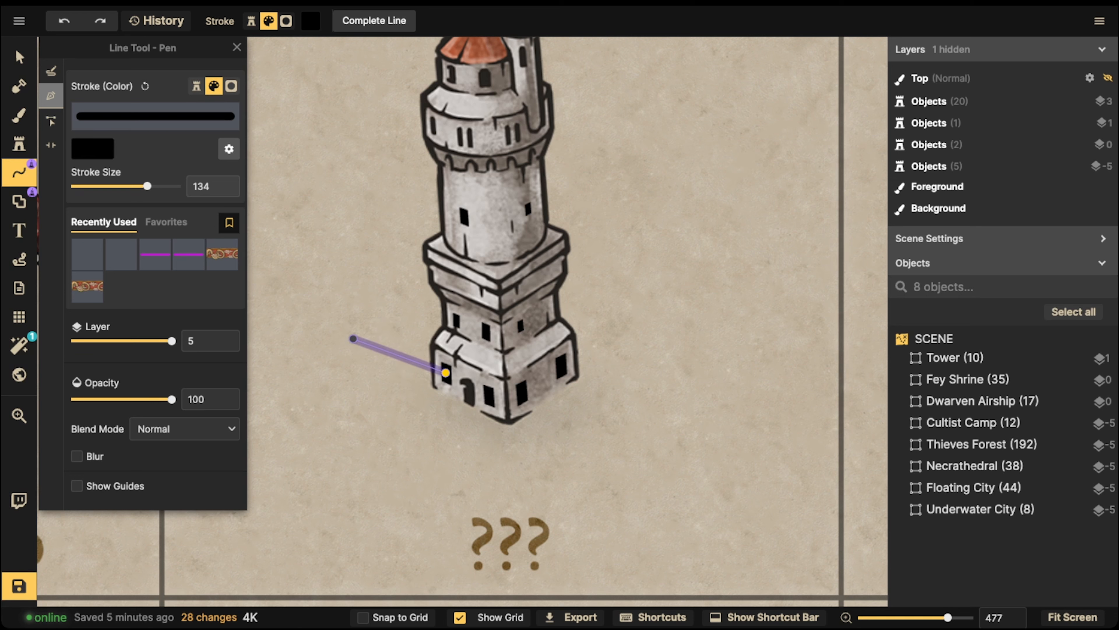
left_click(353, 339)
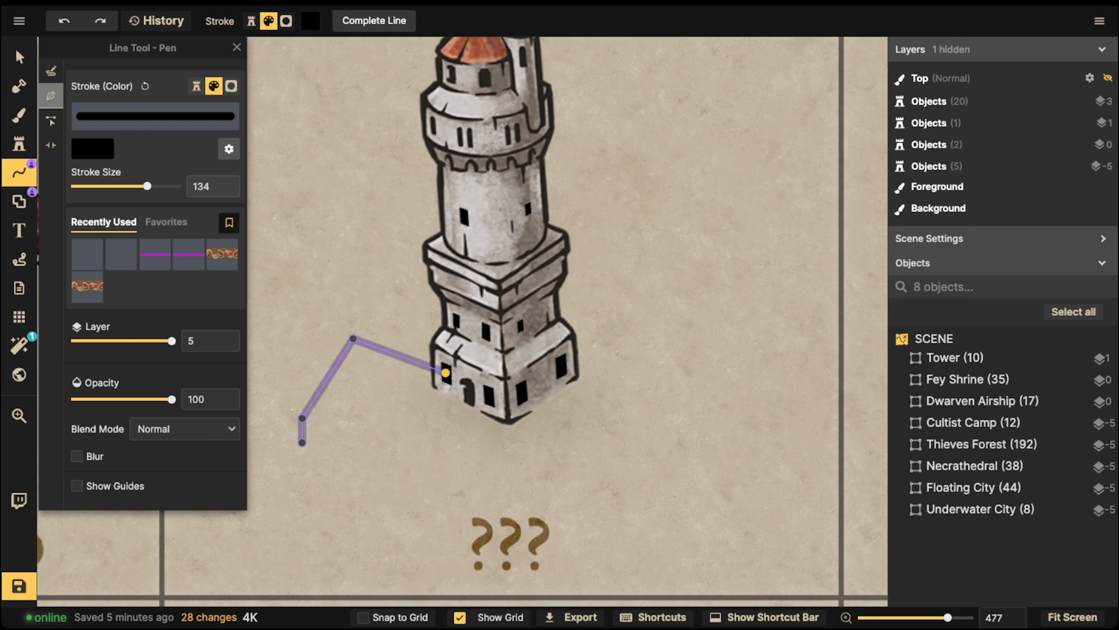
key("Return")
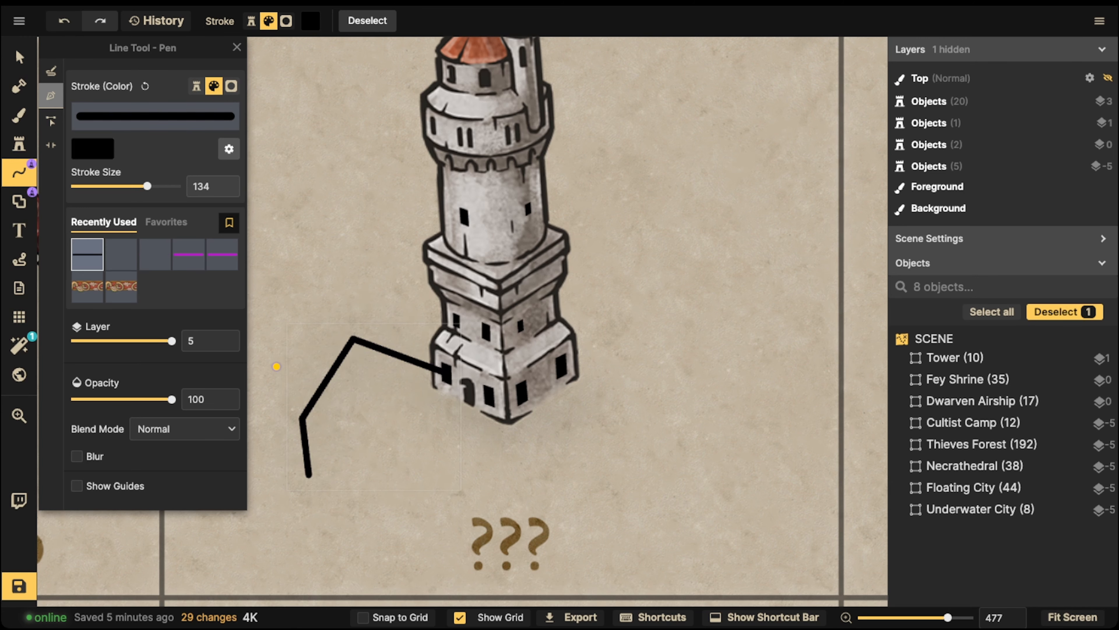
left_click(19, 57)
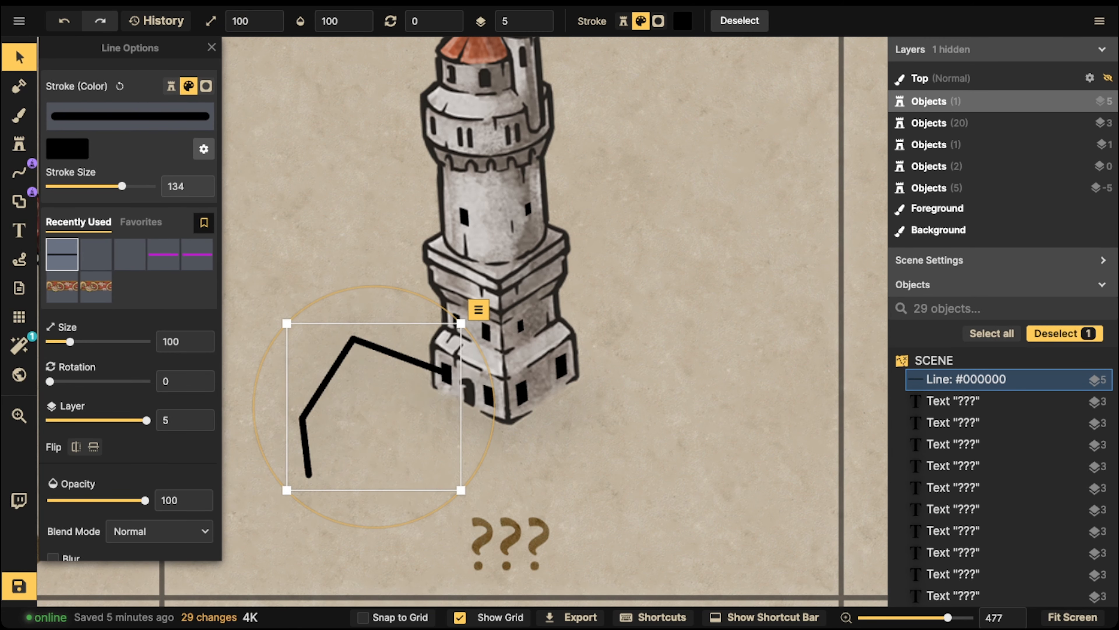
left_click_drag(122, 186, 125, 186)
left_click(19, 172)
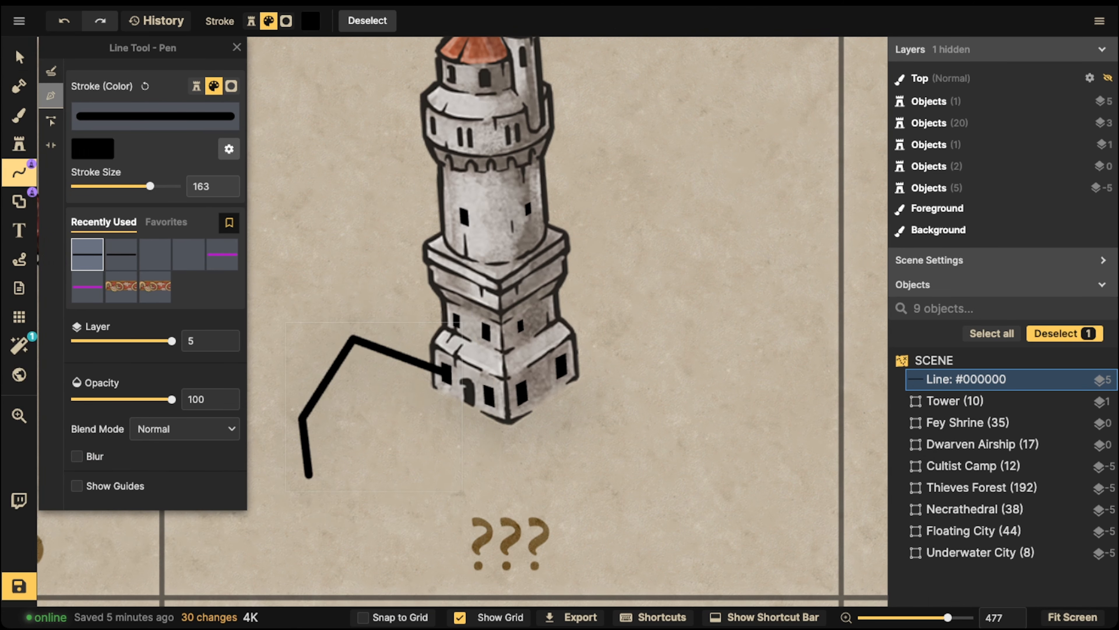
Draw left, right and front legs, moving the front leg to layer 0
left_click(469, 390)
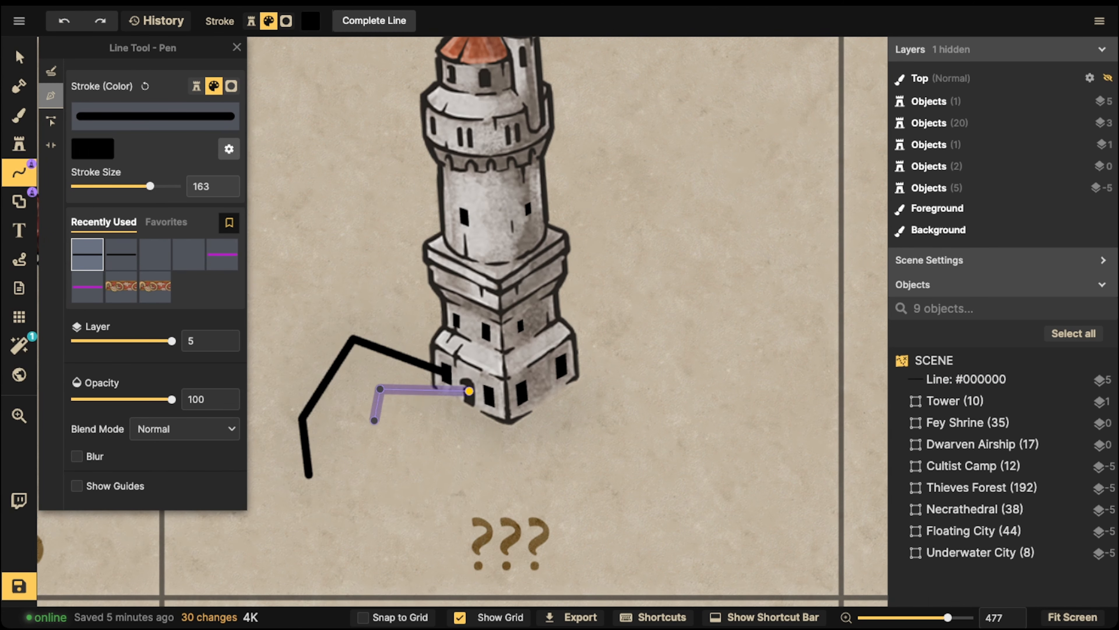
left_click(353, 443)
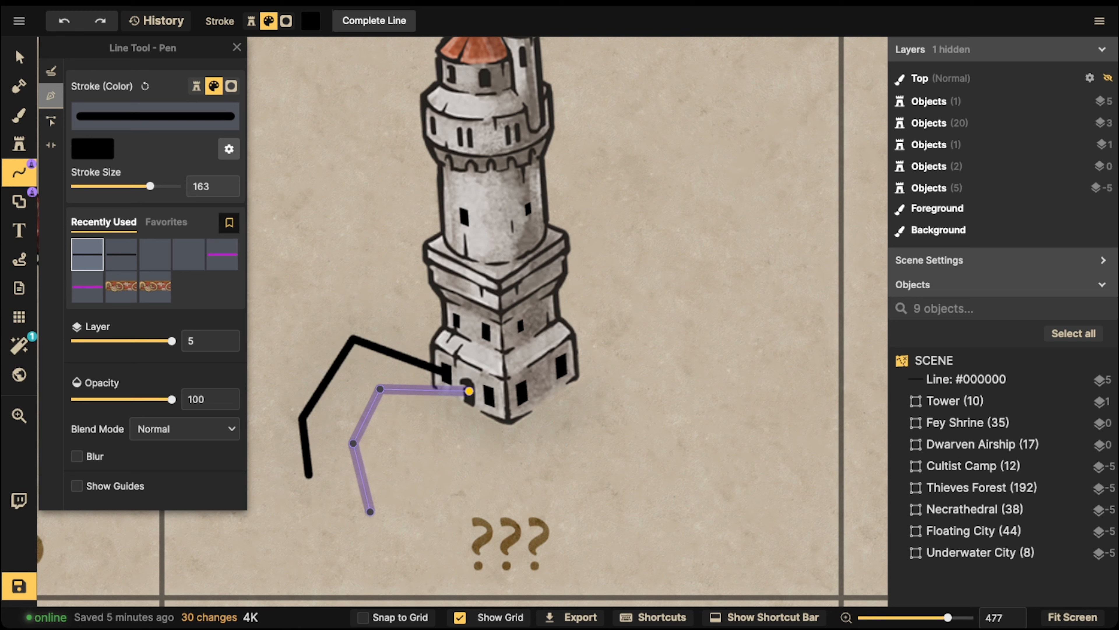
left_click(469, 390)
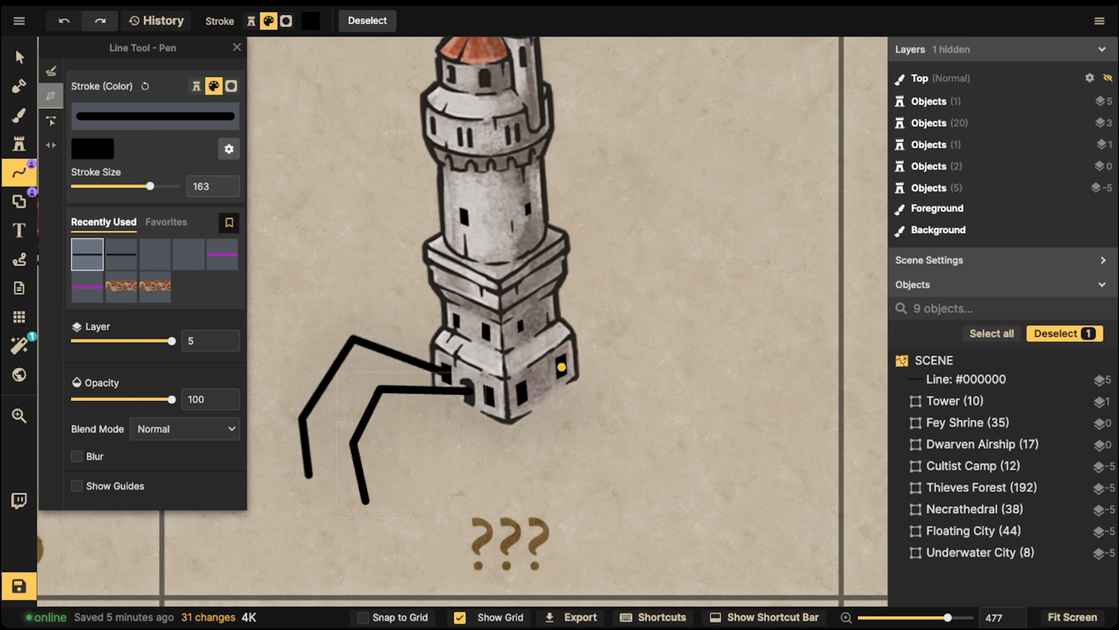
left_click(561, 367)
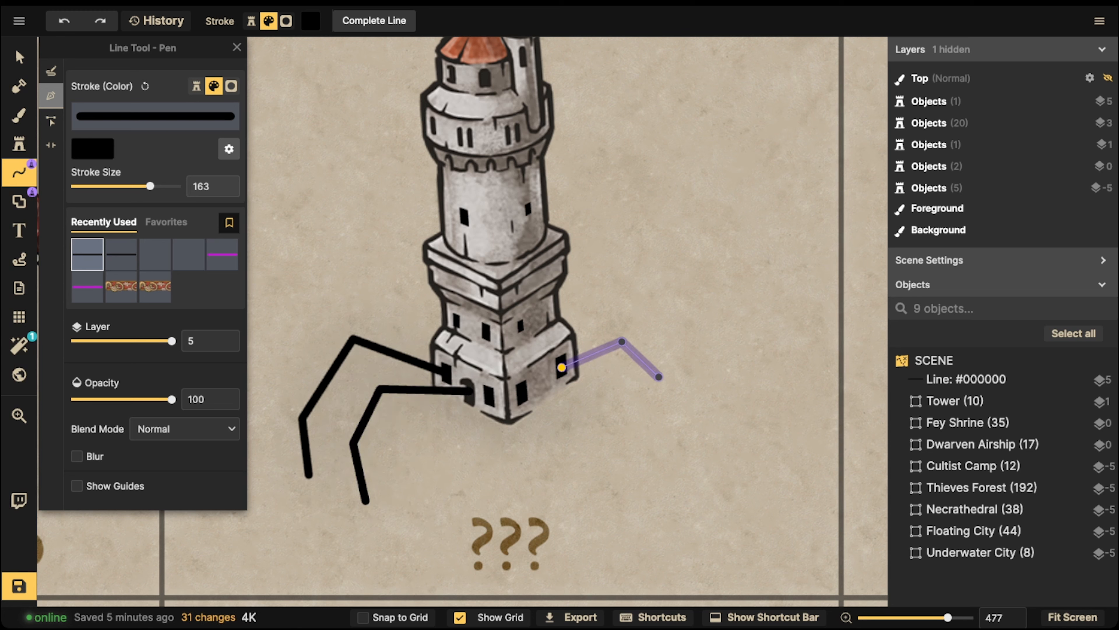
left_click(658, 377)
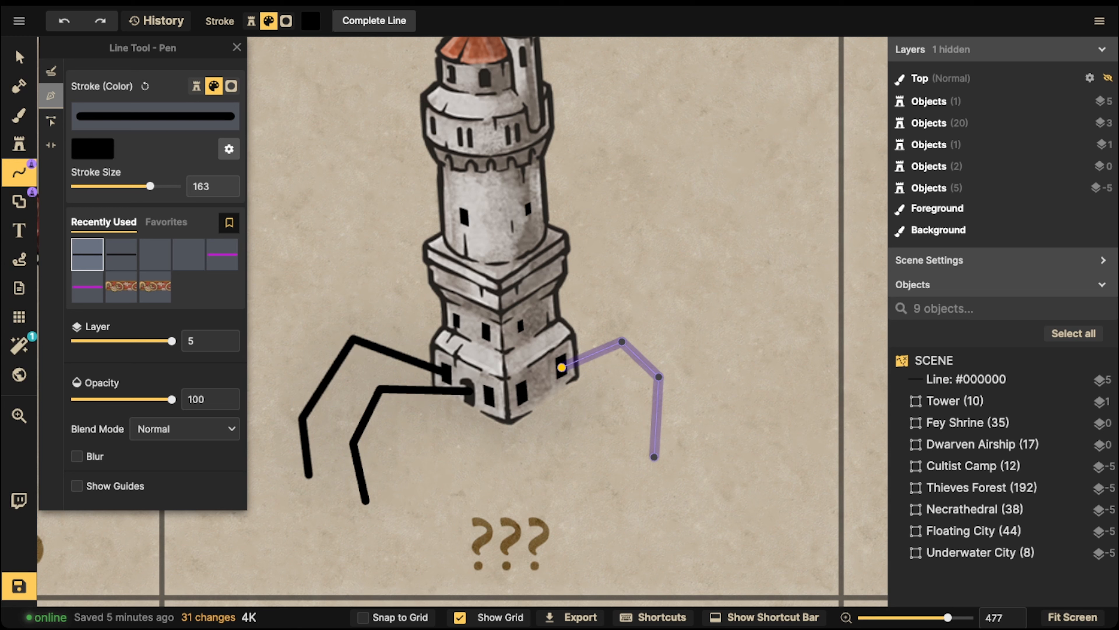
left_click(654, 456)
left_click(522, 392)
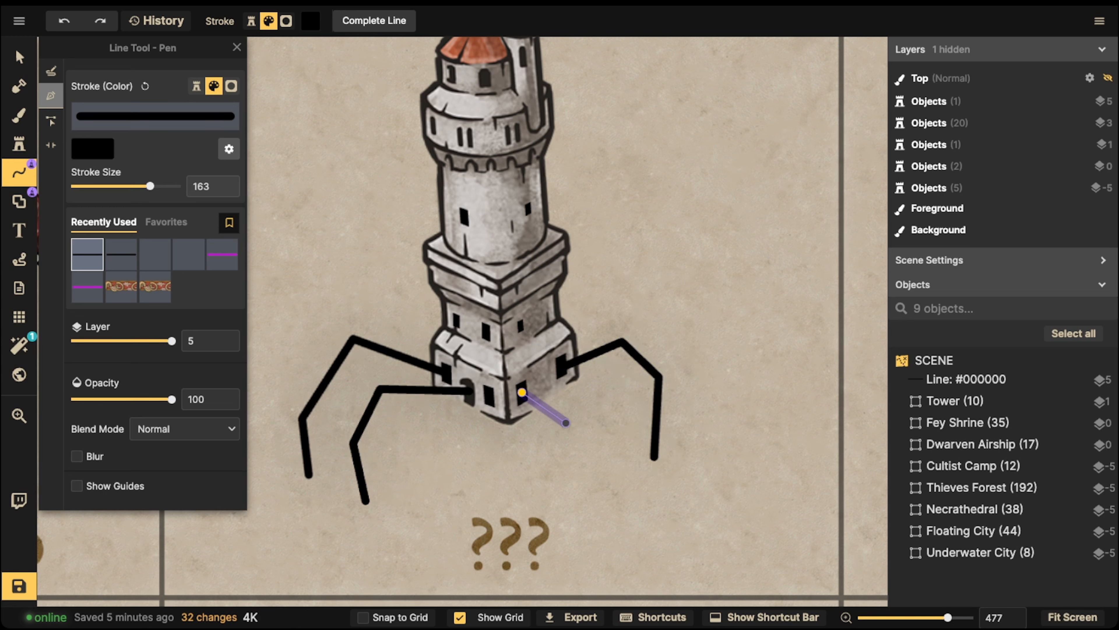
left_click(522, 392)
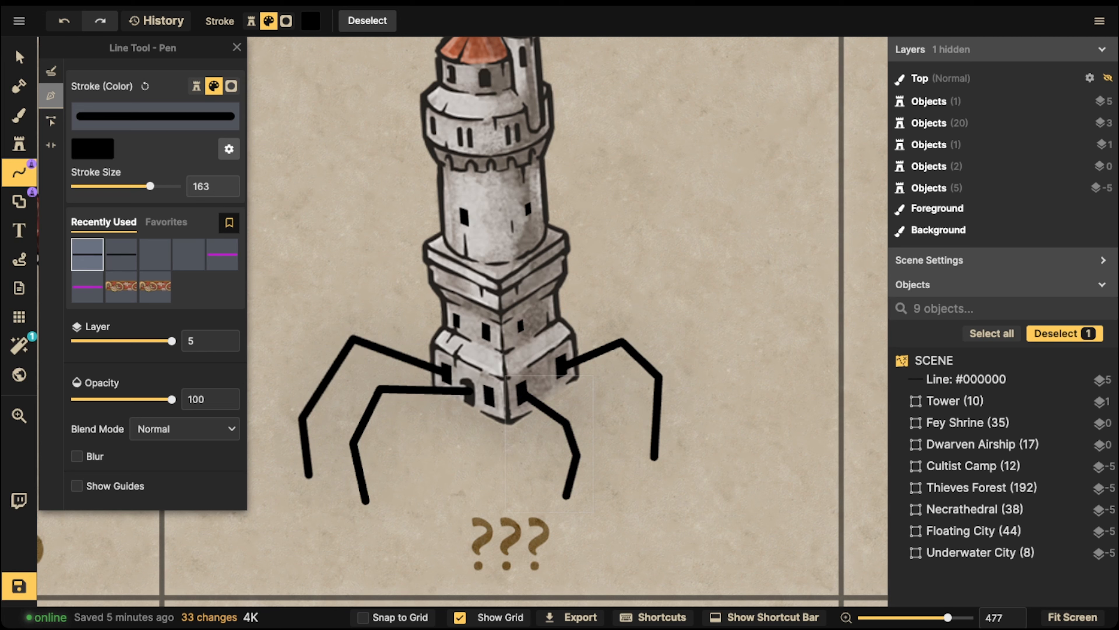
left_click_drag(172, 341, 123, 341)
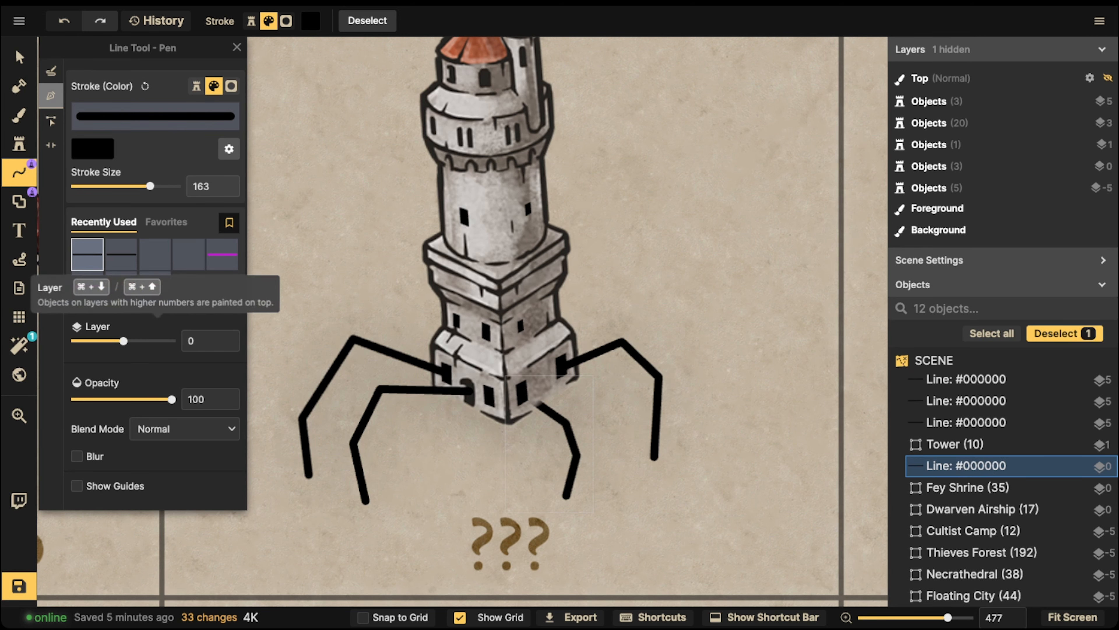
Draw bent back-right and back-left legs on layer -1 behind the tower
key("super+Down")
left_click(563, 331)
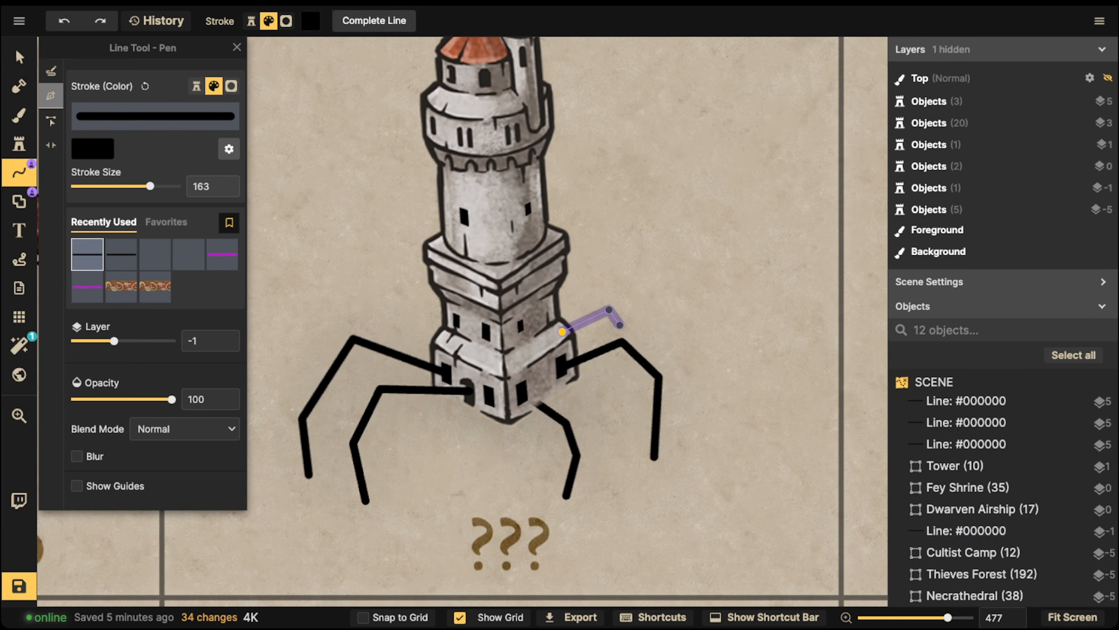
left_click(643, 334)
left_click(636, 407)
key("Return")
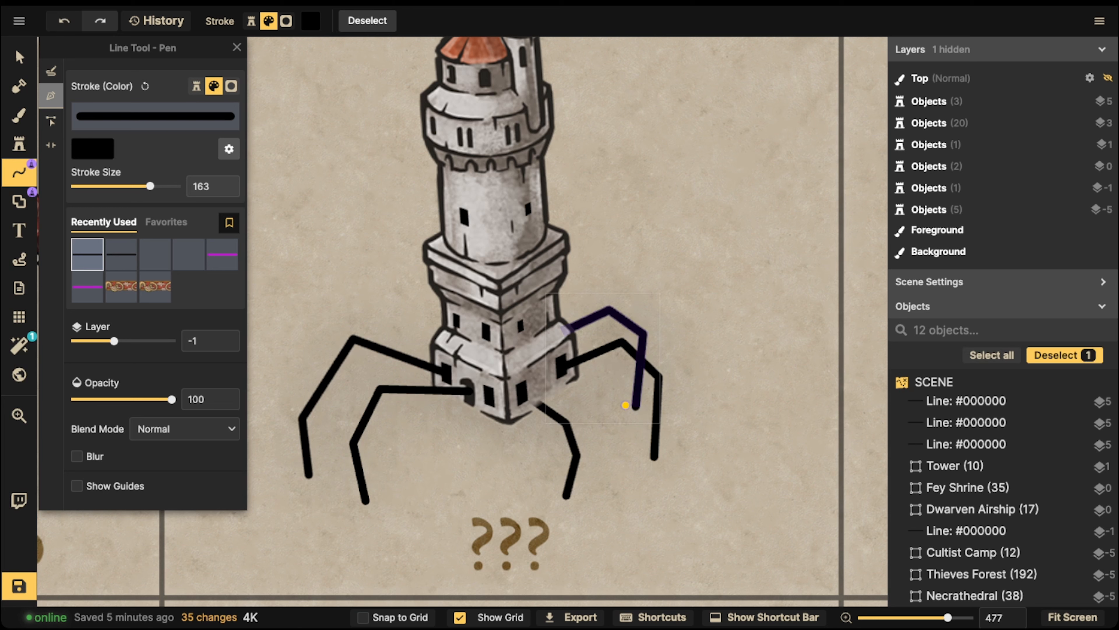
left_click(465, 334)
left_click(409, 324)
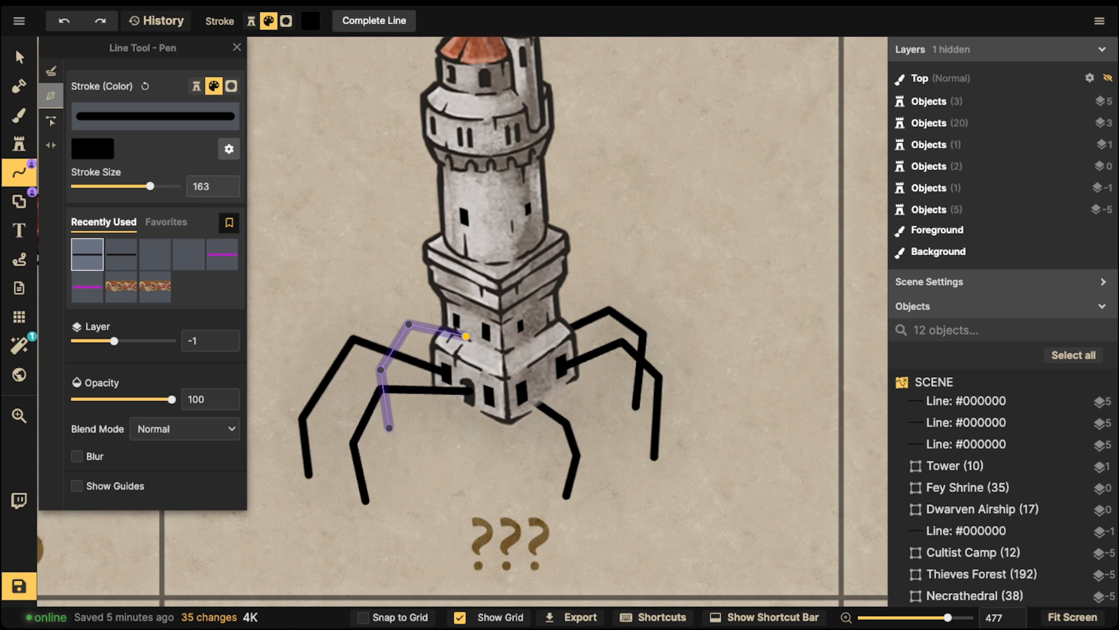
key("Return")
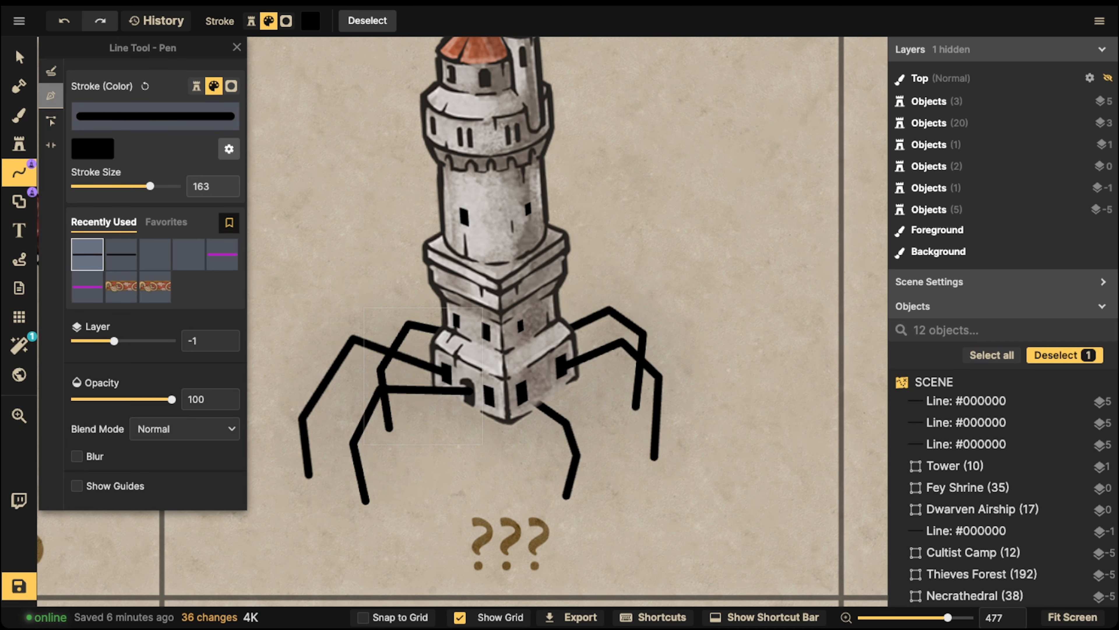
Box-select the tower with all its legs and nudge them slightly upward
key("v")
scroll(324, 200, "down", 5)
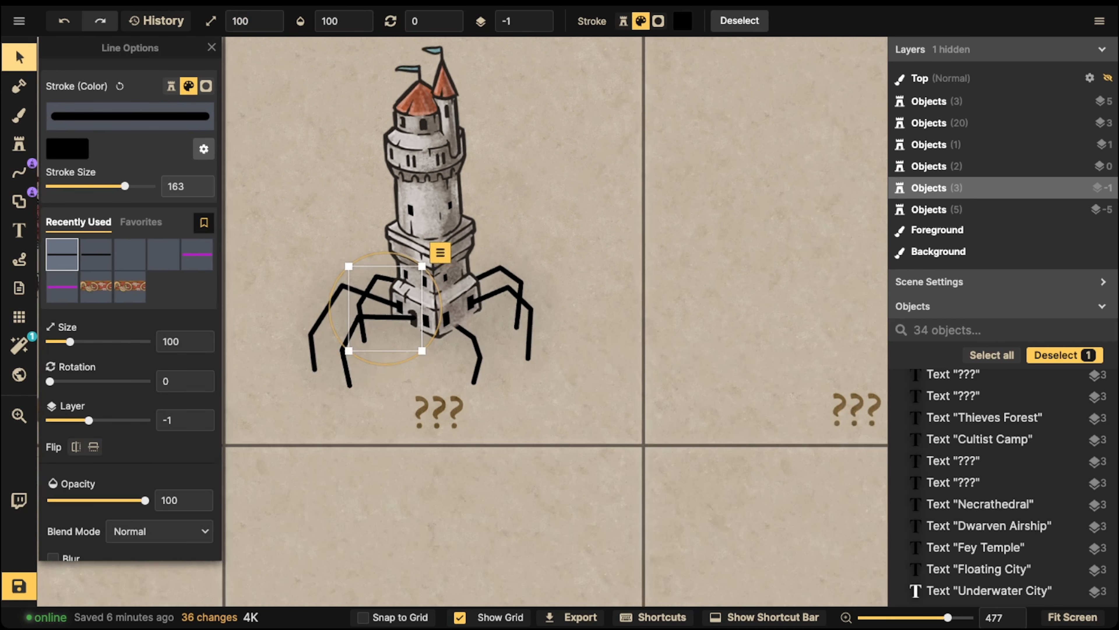
key("space")
left_click_drag(324, 200, 453, 215)
left_click_drag(378, 99, 720, 371)
left_click_drag(577, 304, 581, 283)
scroll(655, 410, "down", 2)
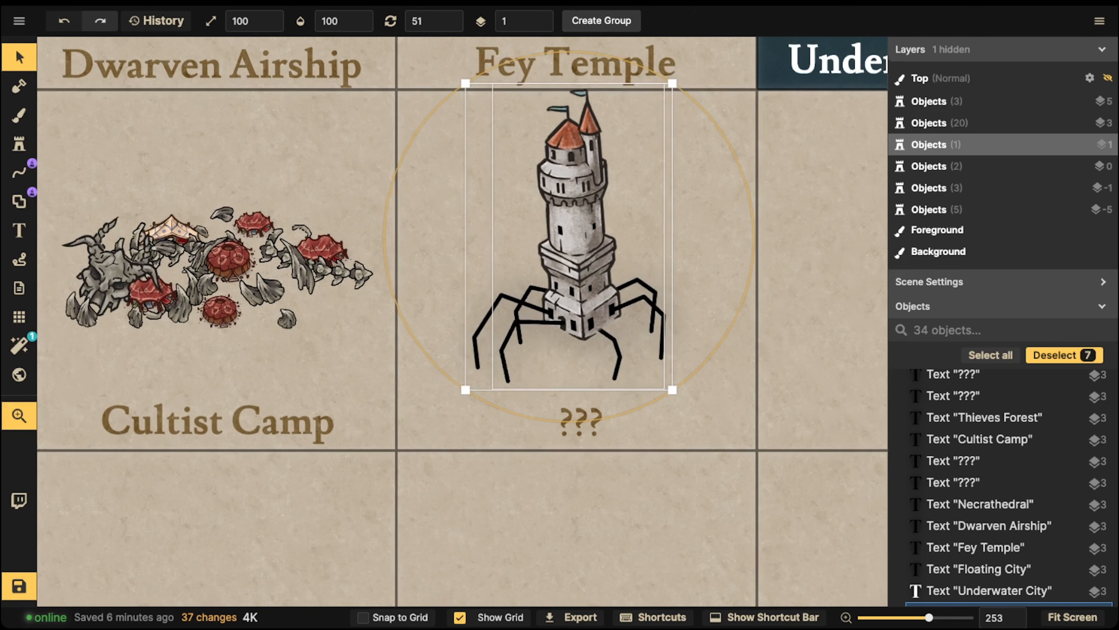
scroll(569, 325, "up", 7)
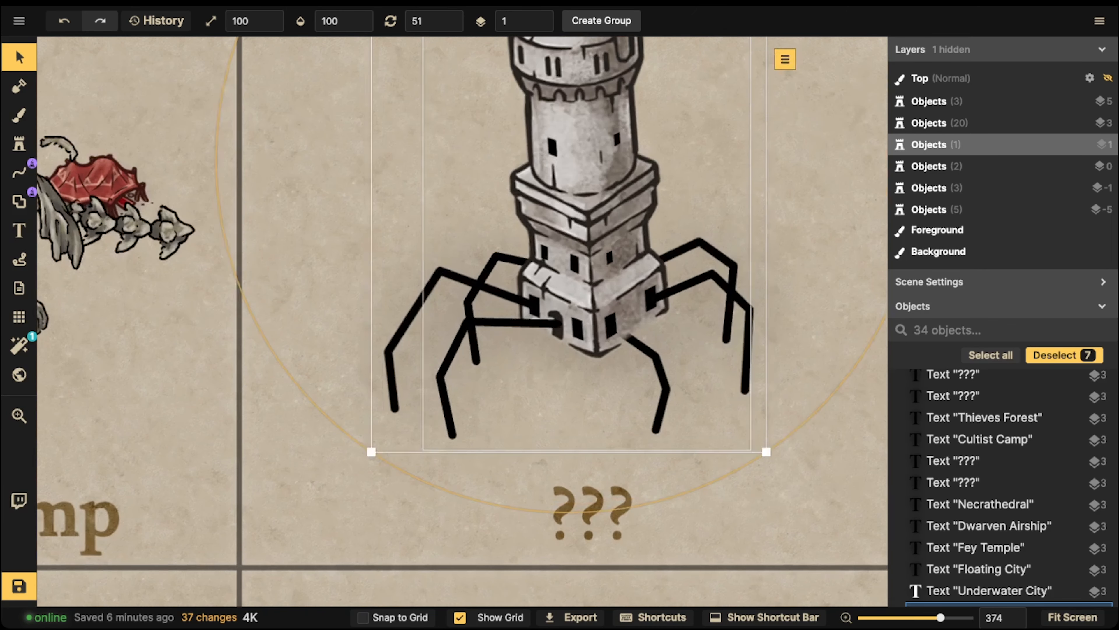
key("Escape")
Draw a size-248 black leg left from the front door and raise it to layer 2
left_click(19, 172)
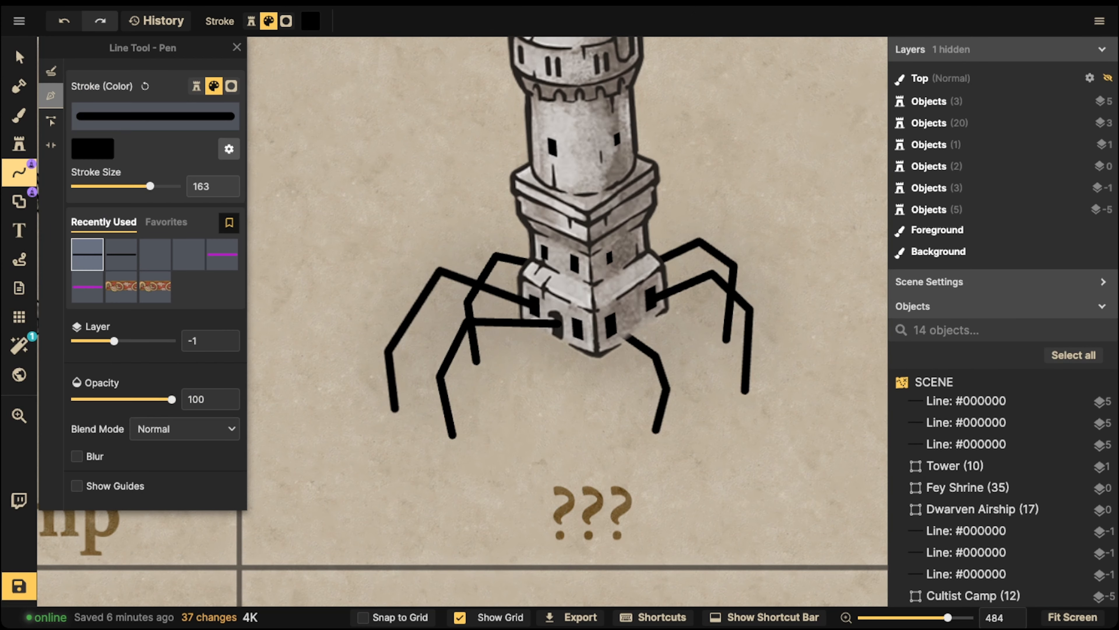
left_click_drag(151, 186, 157, 186)
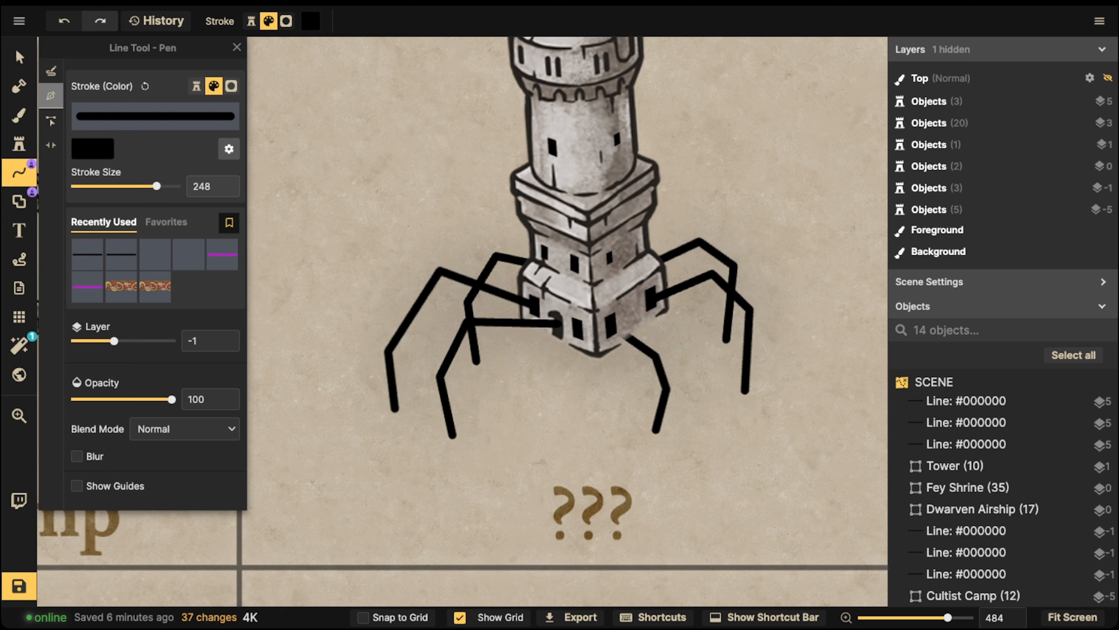
left_click(555, 324)
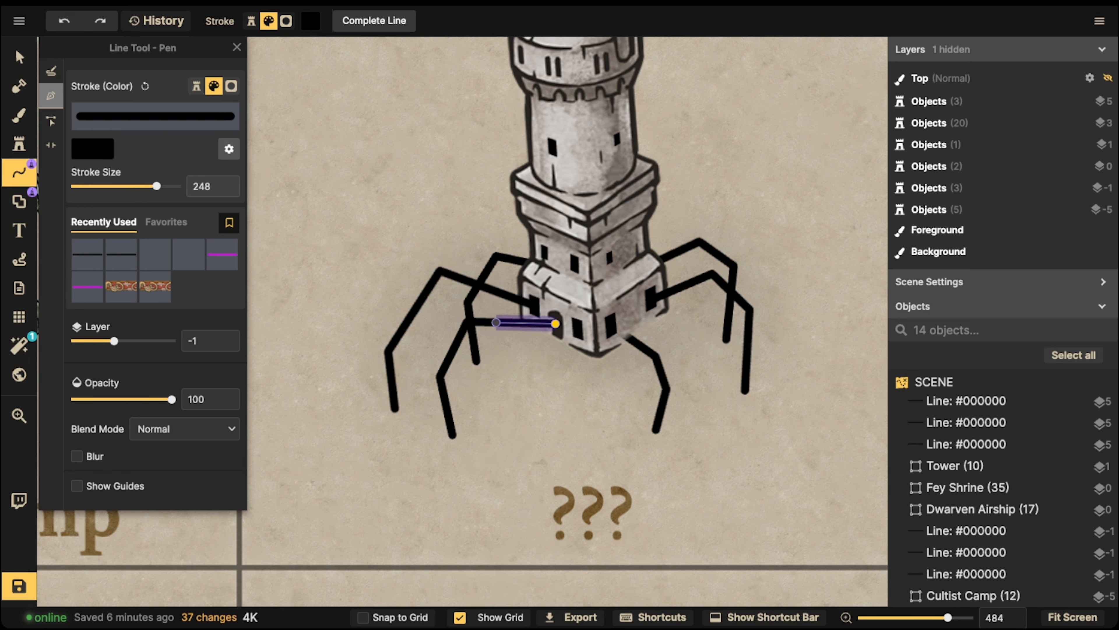
double_click(467, 322)
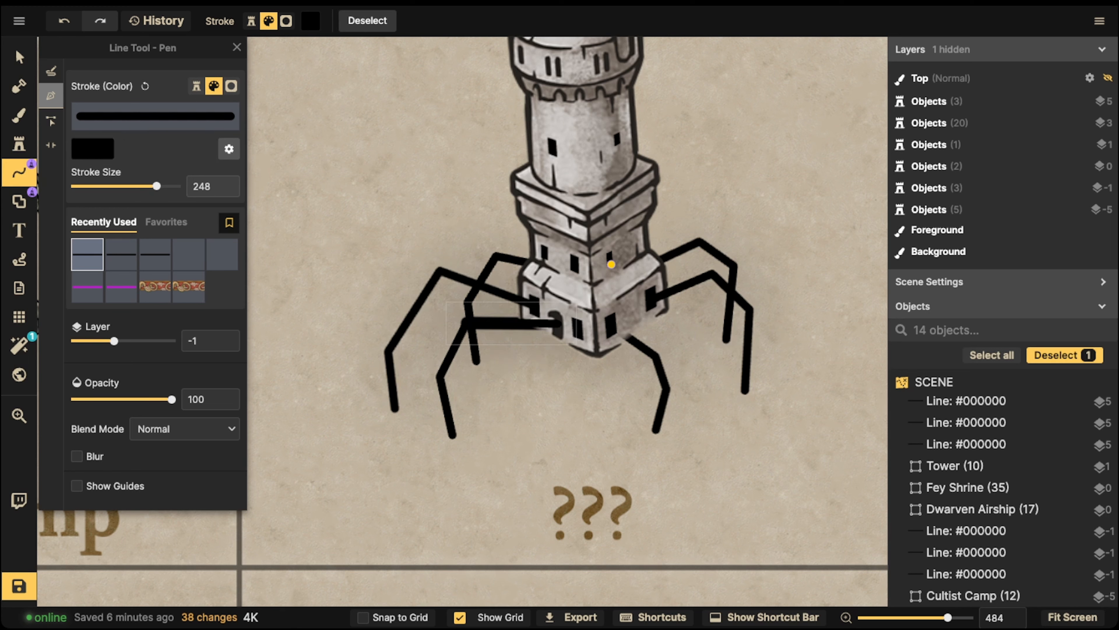
left_click(19, 57)
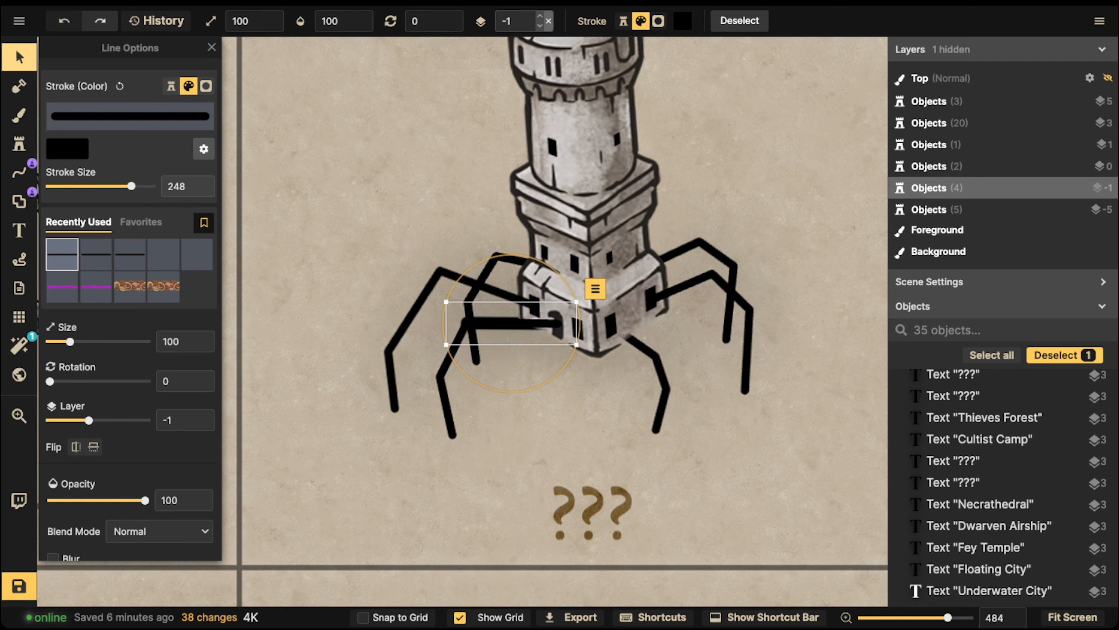
left_click(540, 17)
left_click(540, 17)
left_click(540, 16)
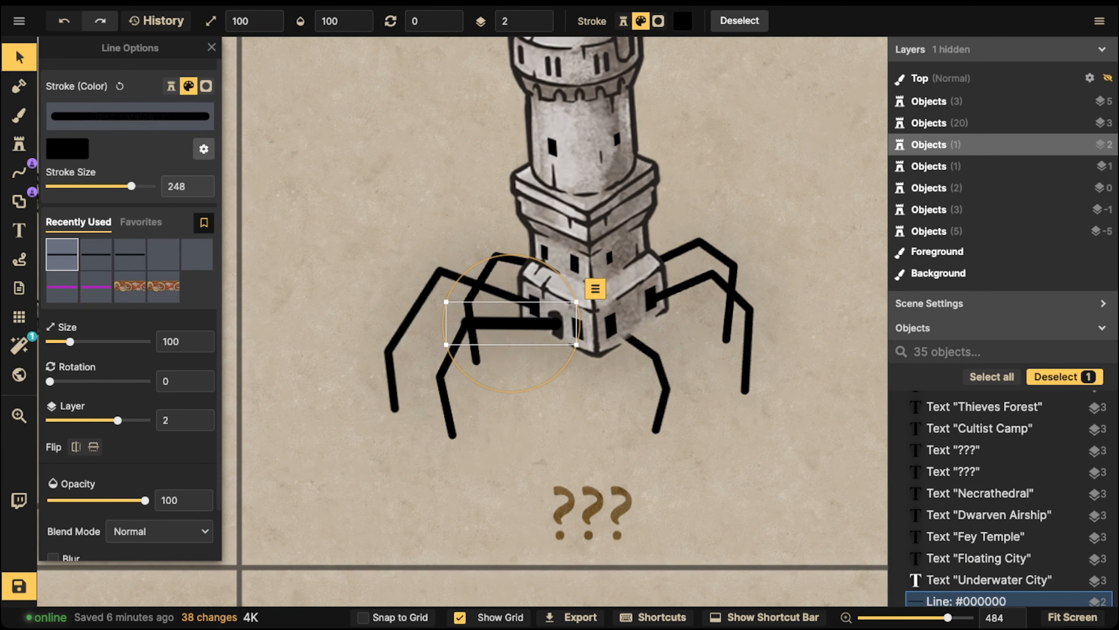
Box-select the tower, its legs and the ??? label, then delete them
key("Escape")
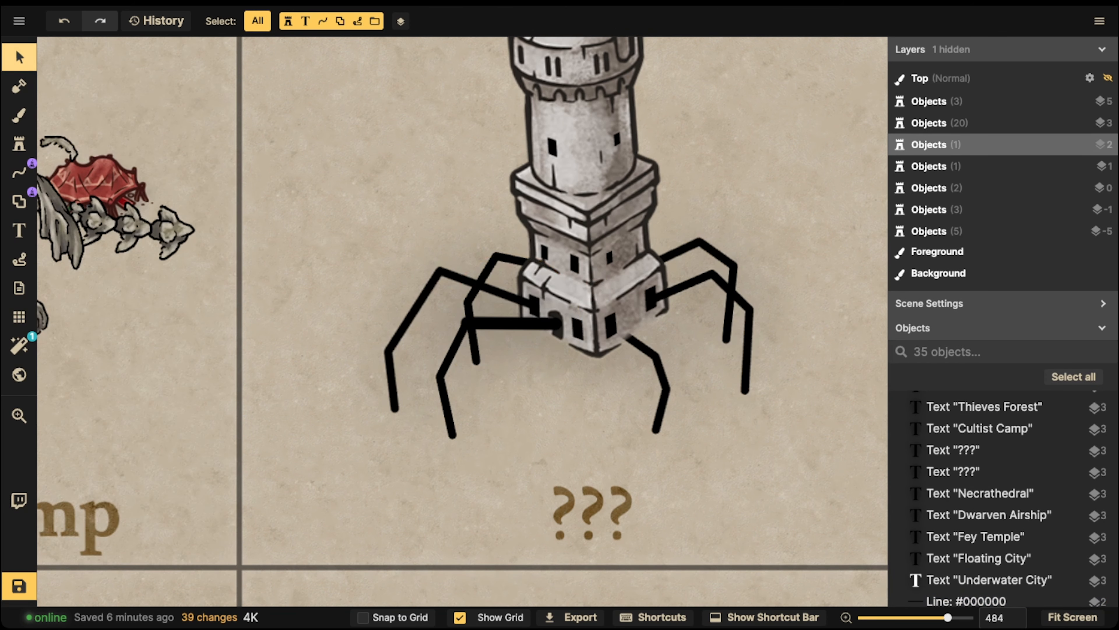
left_click_drag(308, 214, 764, 491)
key("Delete")
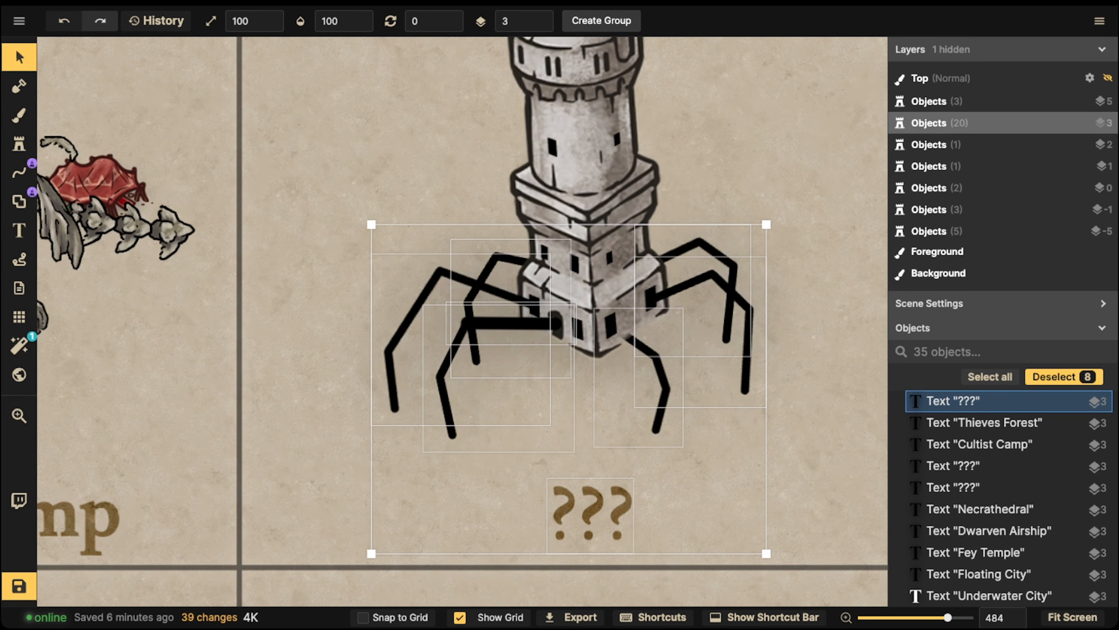
Drop the tower and ??? label from the leg selection and nudge the spider legs slightly up
left_click(582, 177, "shift")
left_click(582, 176, "shift")
left_click_drag(590, 514, 591, 511)
left_click(591, 511, "shift")
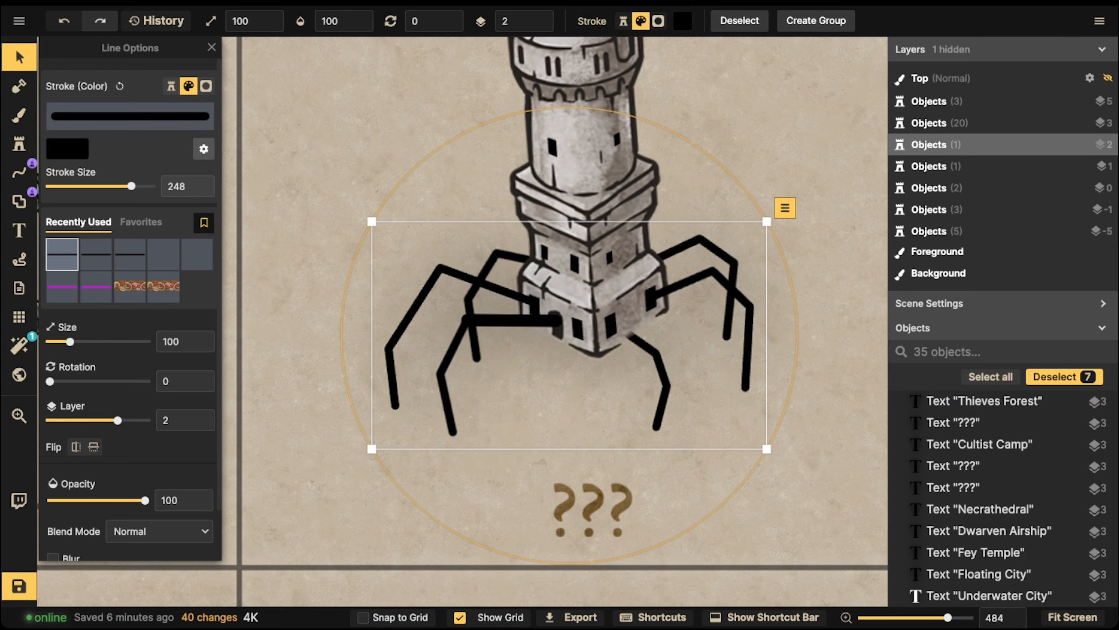
left_click(204, 149)
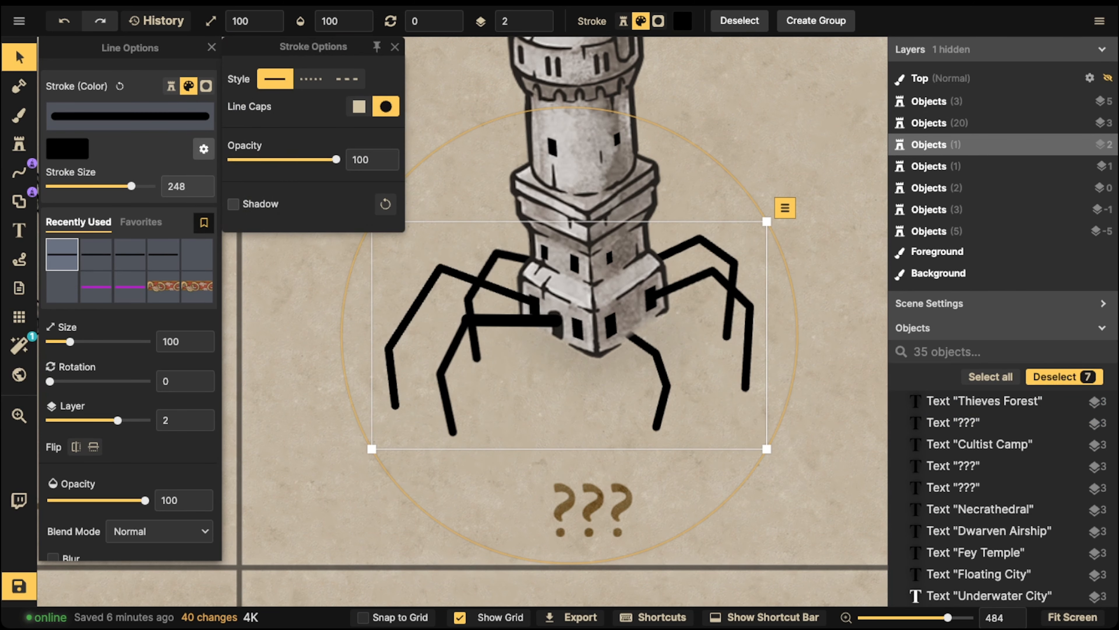
left_click(511, 229)
Raise the front-right leg to layer 2 so it overlaps the tower base
scroll(512, 229, "down", 3)
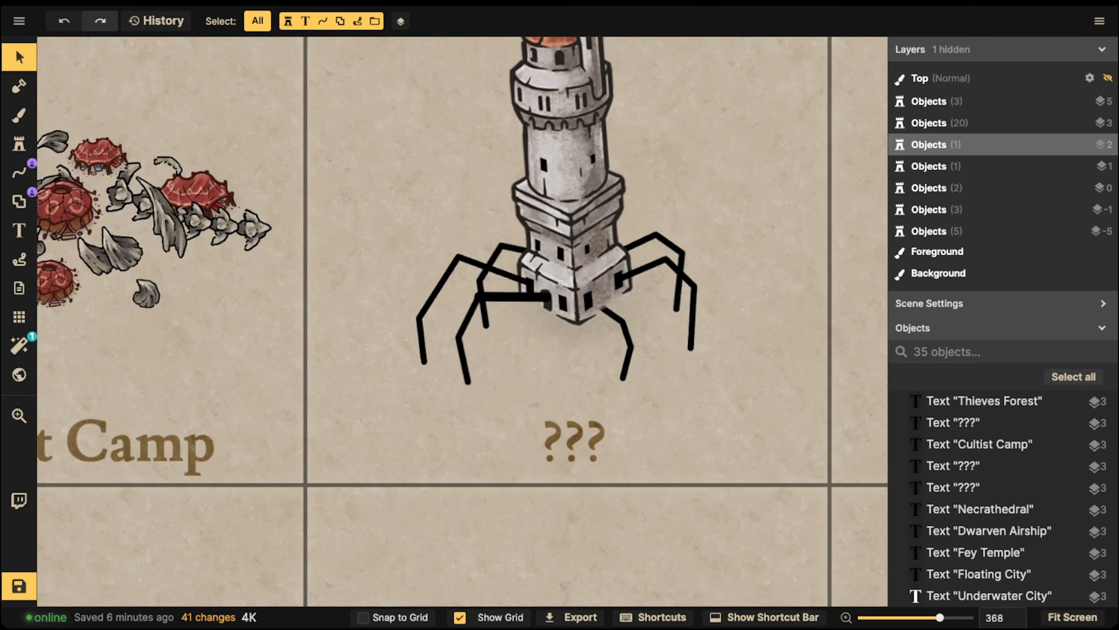
left_click(503, 297)
scroll(503, 297, "up", 3)
scroll(507, 296, "up", 2)
left_click(19, 173)
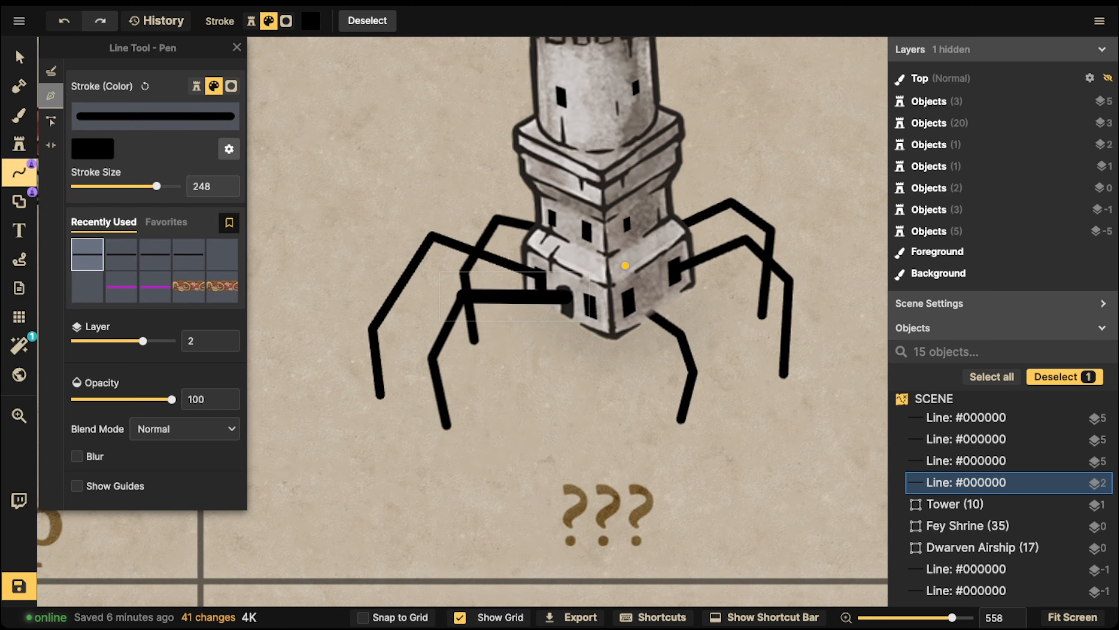
left_click(19, 57)
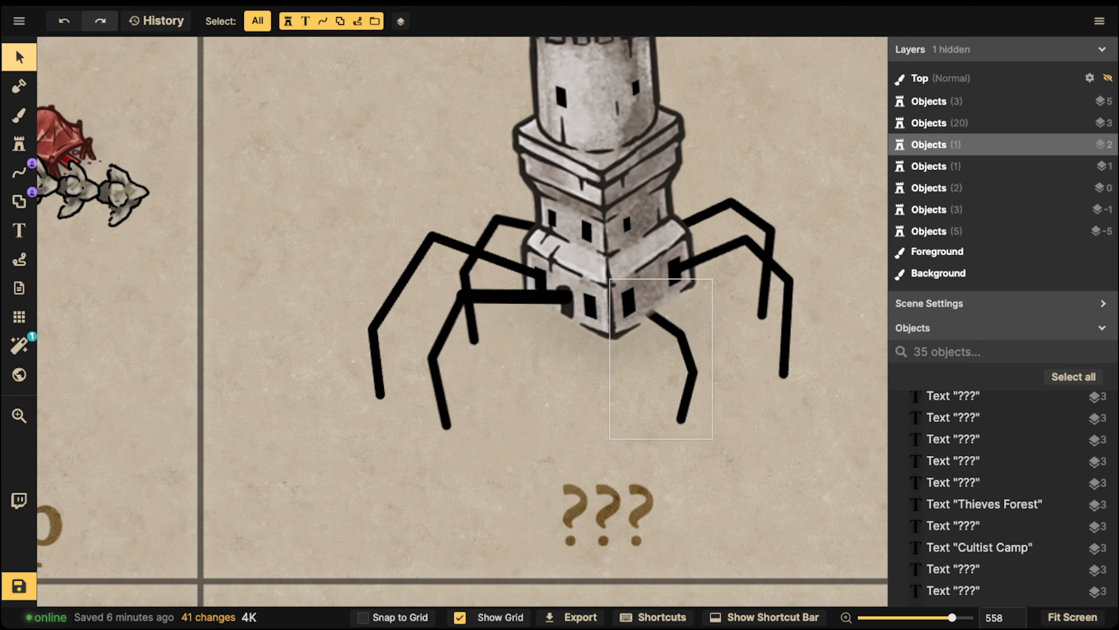
left_click(685, 344)
left_click(545, 18)
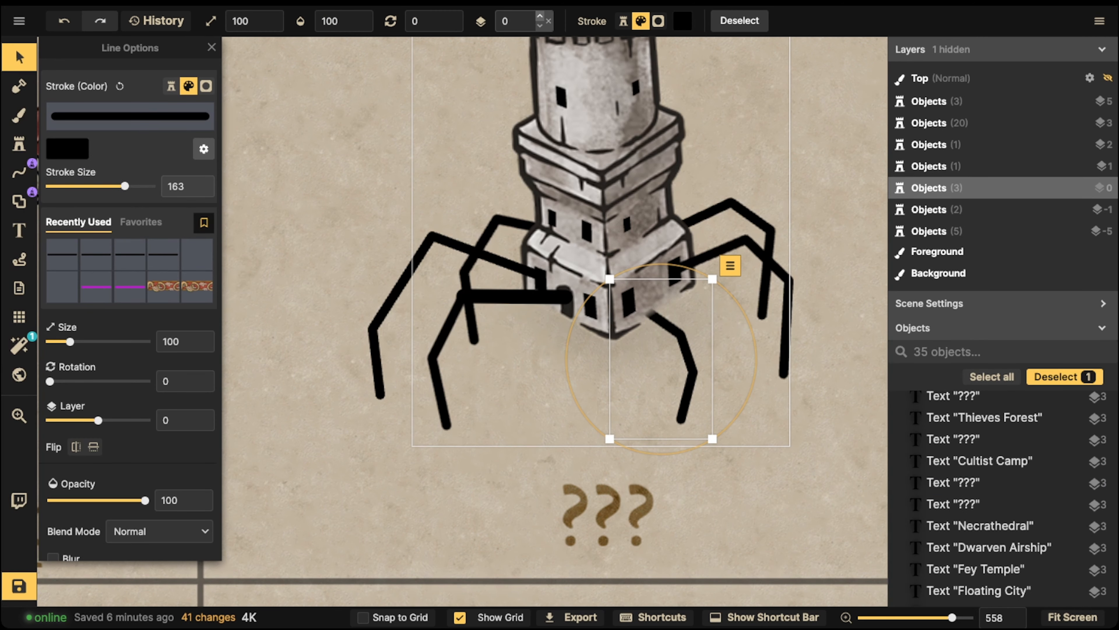
left_click(545, 18)
left_click(544, 18)
left_click(507, 296)
left_click(507, 297)
Draw two more thick black legs from the tower's corner and right side
left_click(335, 295)
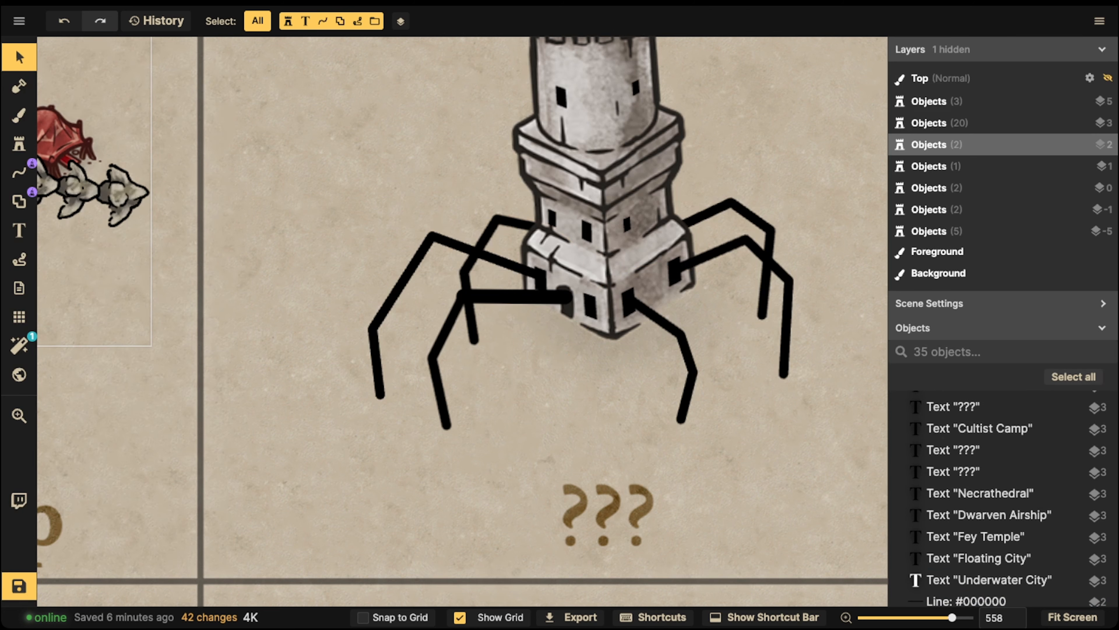
left_click(19, 172)
left_click(628, 299)
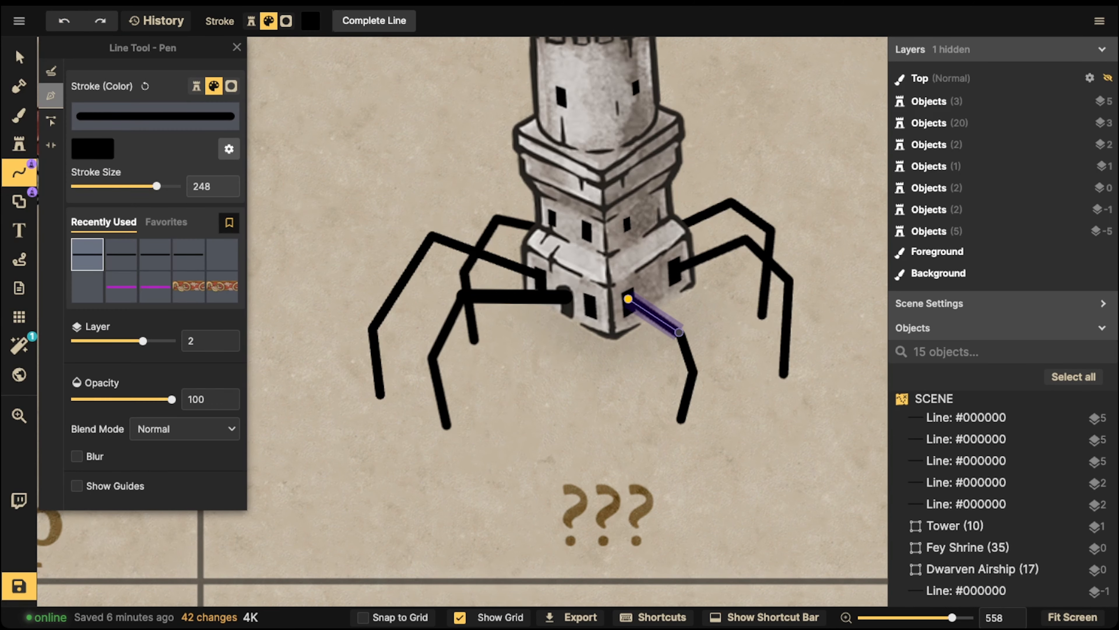
double_click(679, 333)
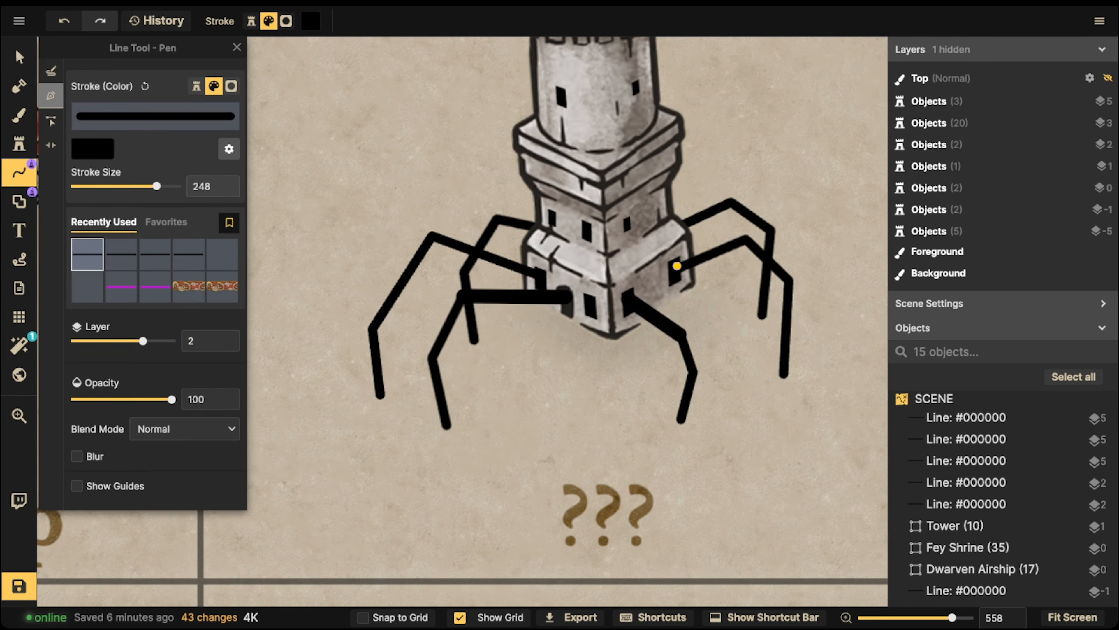
left_click(677, 265)
double_click(743, 240)
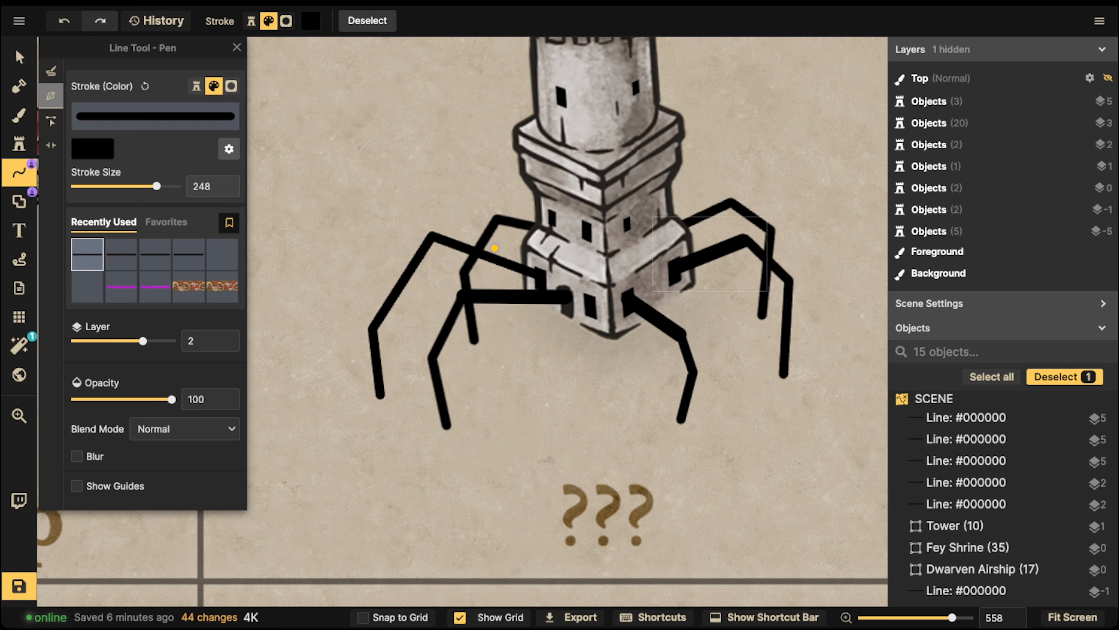
Add a short thick tip stroke at the lower-left leg's end and copy it
left_click(442, 398)
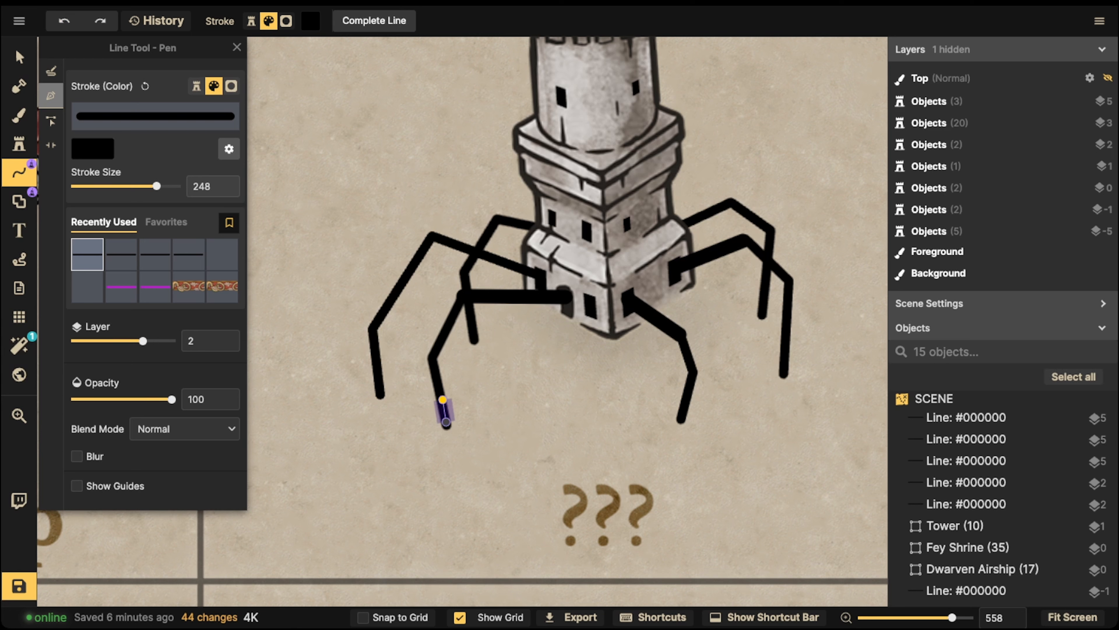
key("Escape")
left_click(443, 403)
double_click(448, 428)
left_click(19, 56)
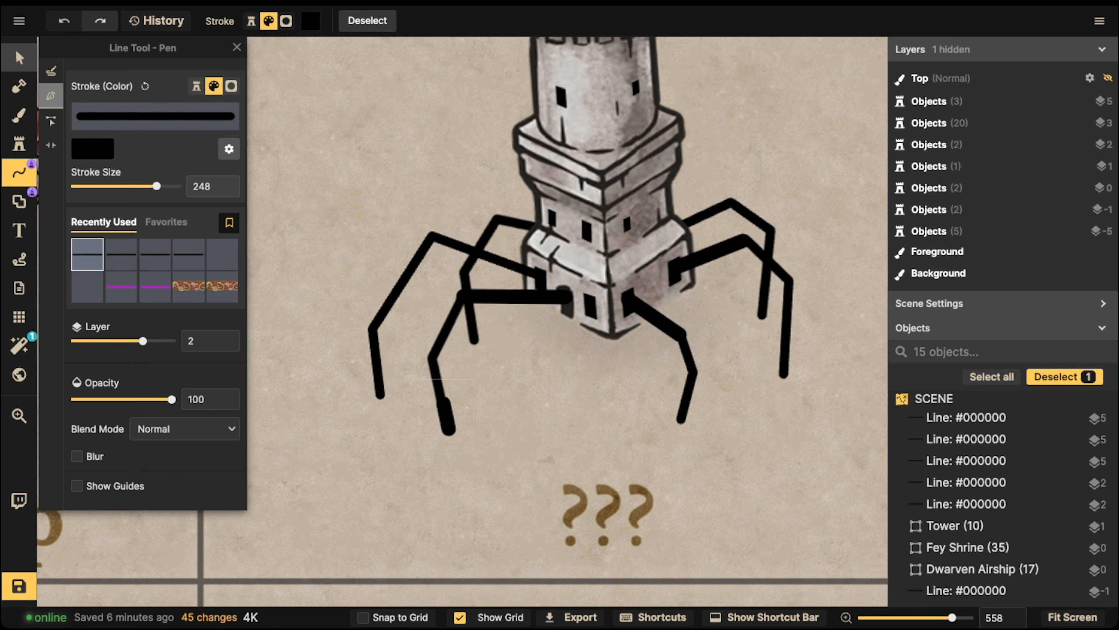
left_click_drag(448, 418, 446, 413)
Shrink, angle and duplicate the tip stroke into claw prongs at the leg's end
scroll(445, 447, "up", 4)
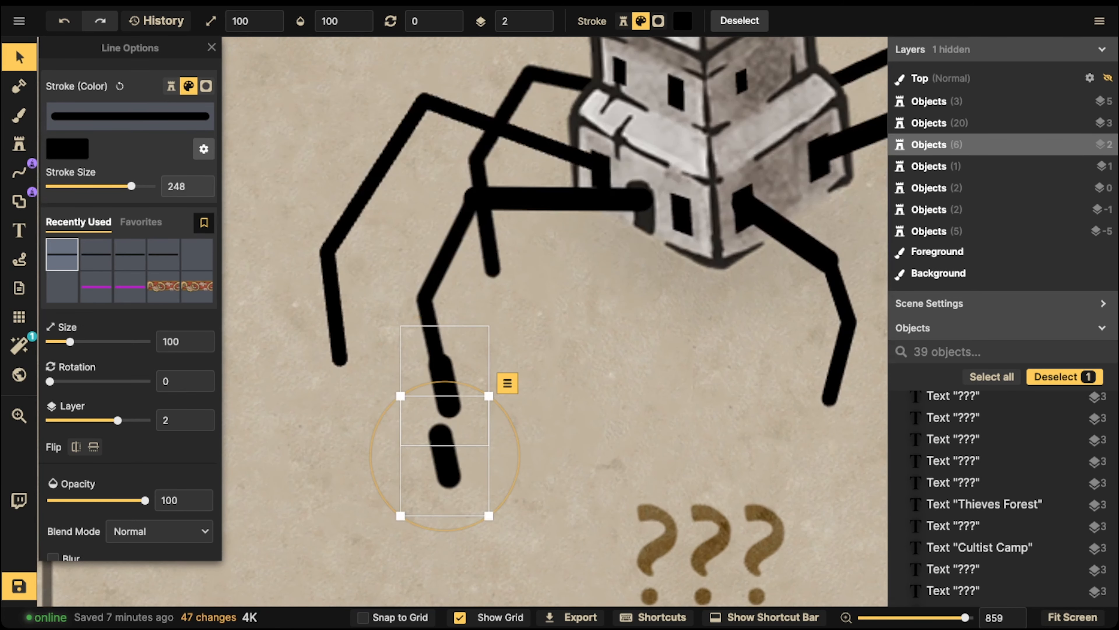
left_click_drag(490, 515, 474, 495)
scroll(444, 456, "up", 6)
mouse_move(445, 455)
left_mouse_down()
mouse_move(435, 417)
mouse_move(445, 439)
left_mouse_up()
scroll(436, 416, "down", 1)
key("ctrl+d")
scroll(445, 439, "down", 4)
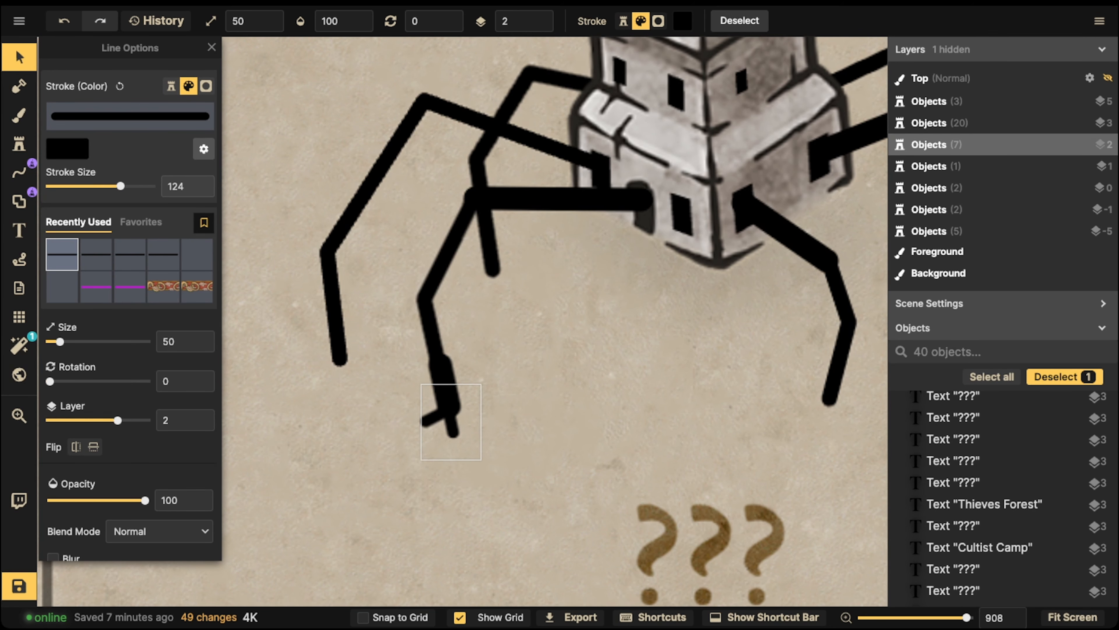
key("ctrl+d")
left_click_drag(452, 424, 483, 418)
scroll(484, 418, "down", 4)
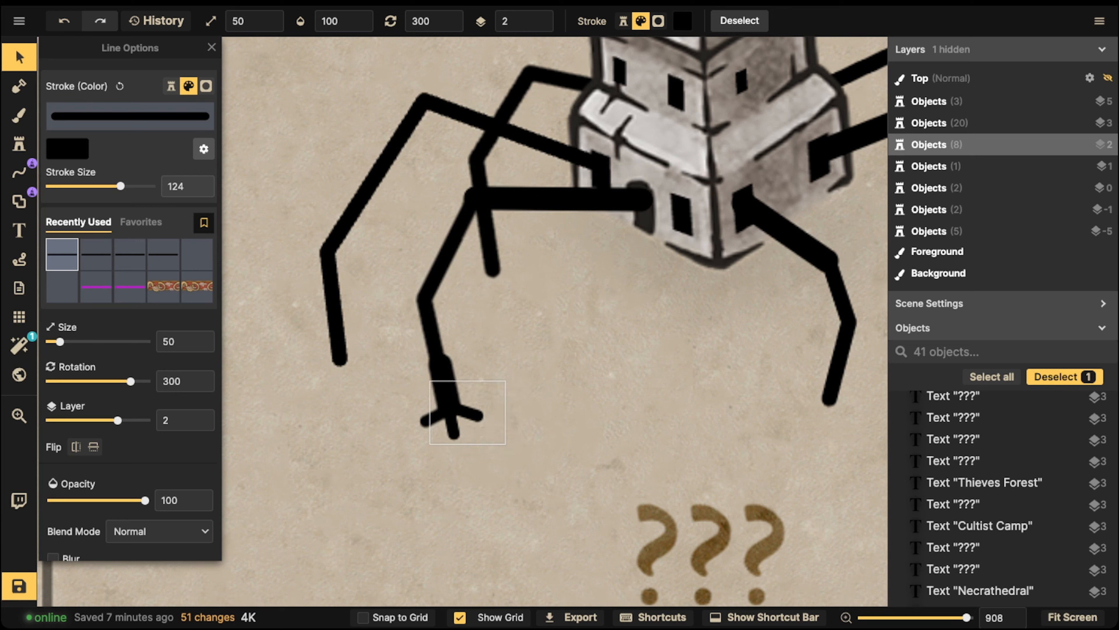
Select just the four claw strokes and group them
left_click(445, 375, "shift")
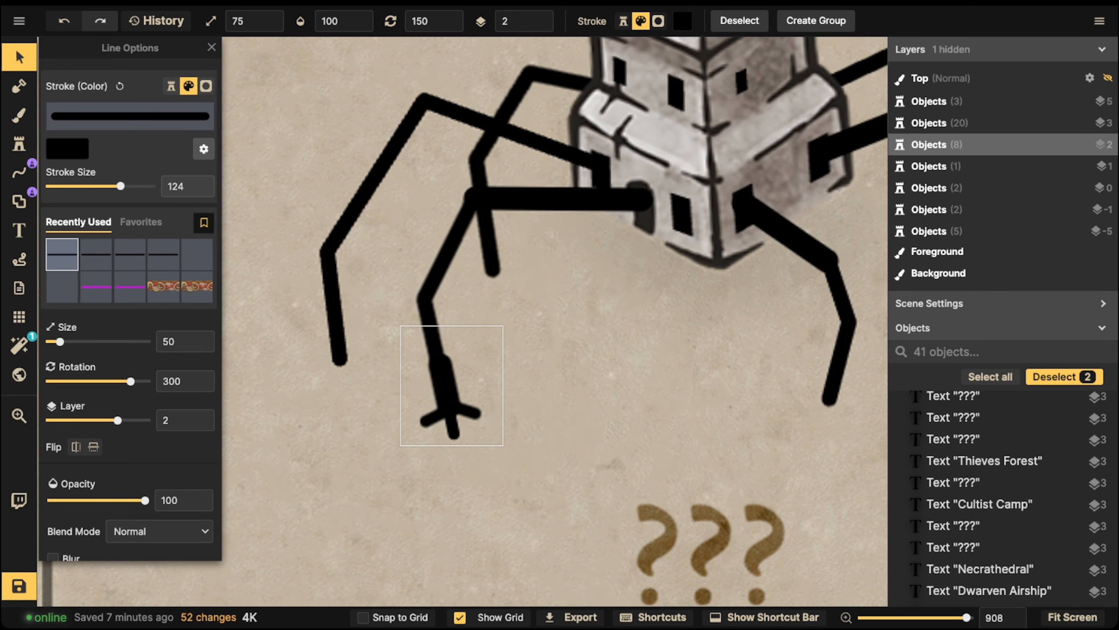
left_click(428, 419, "shift")
left_click(453, 431, "shift")
left_click_drag(377, 386, 481, 431)
left_click(486, 419, "shift")
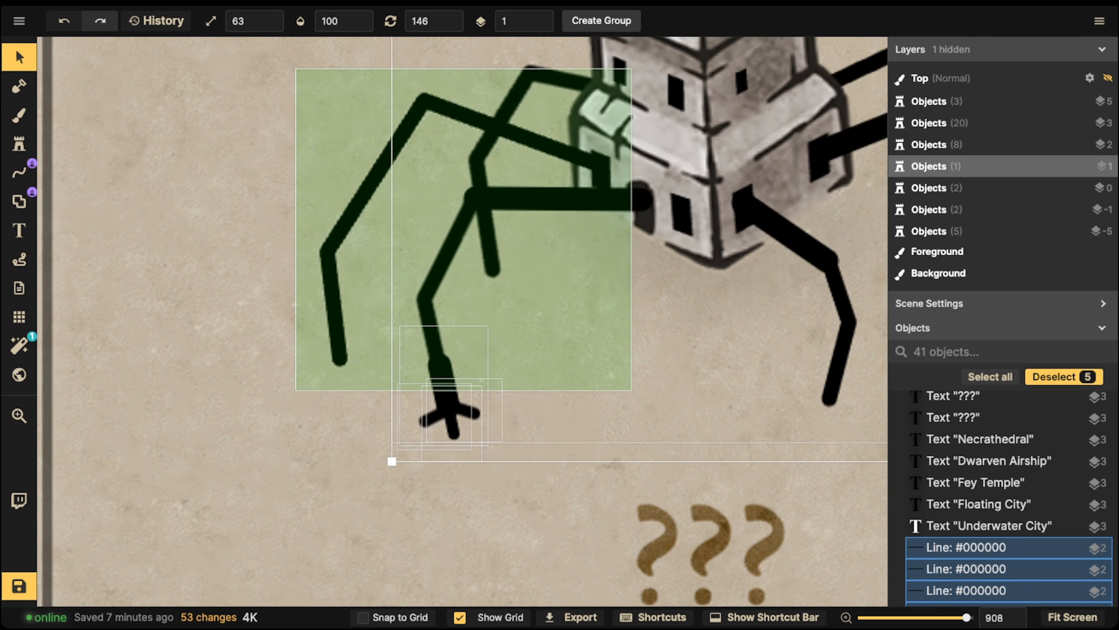
left_click(687, 247, "shift")
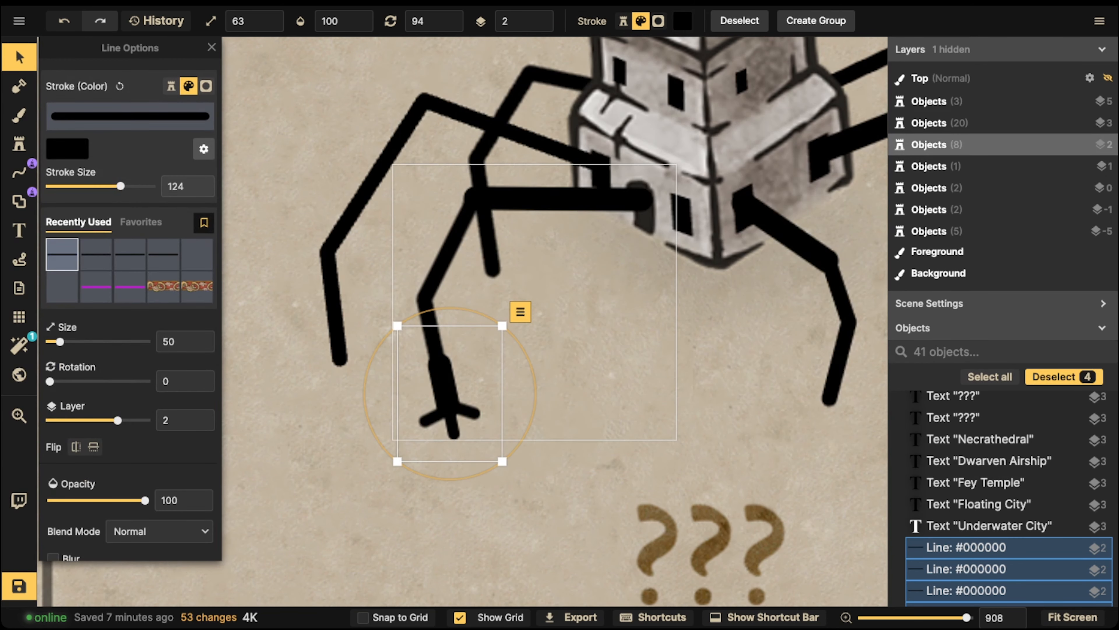
left_click(816, 21)
Confirm the claw group, then paste a copy onto the left leg's end and tilt it
key("Return")
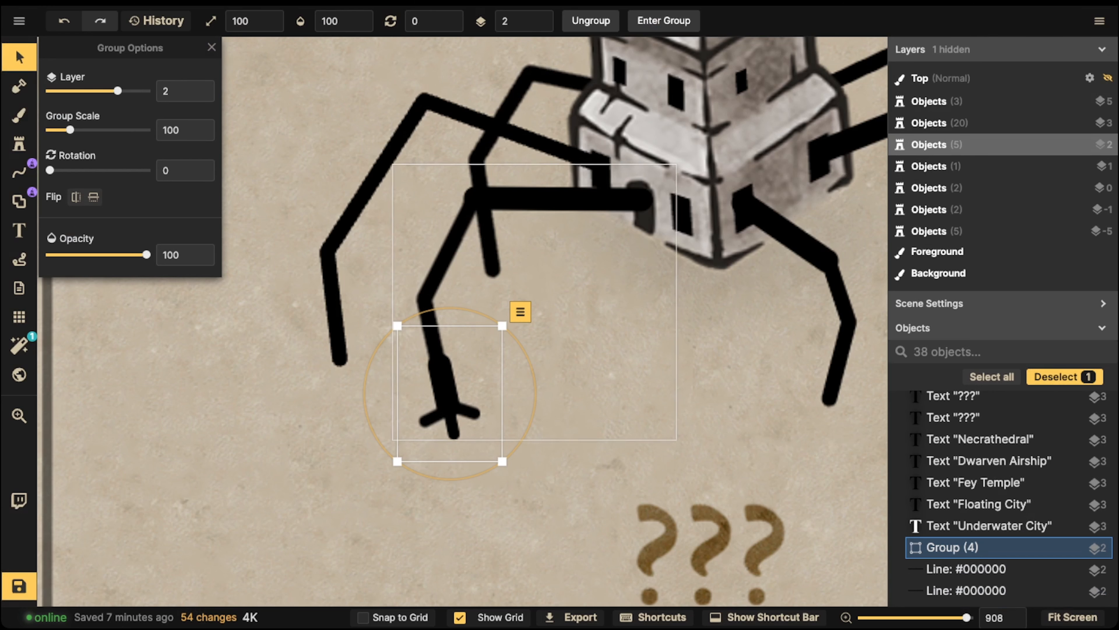
key("ctrl+c")
key("ctrl+v")
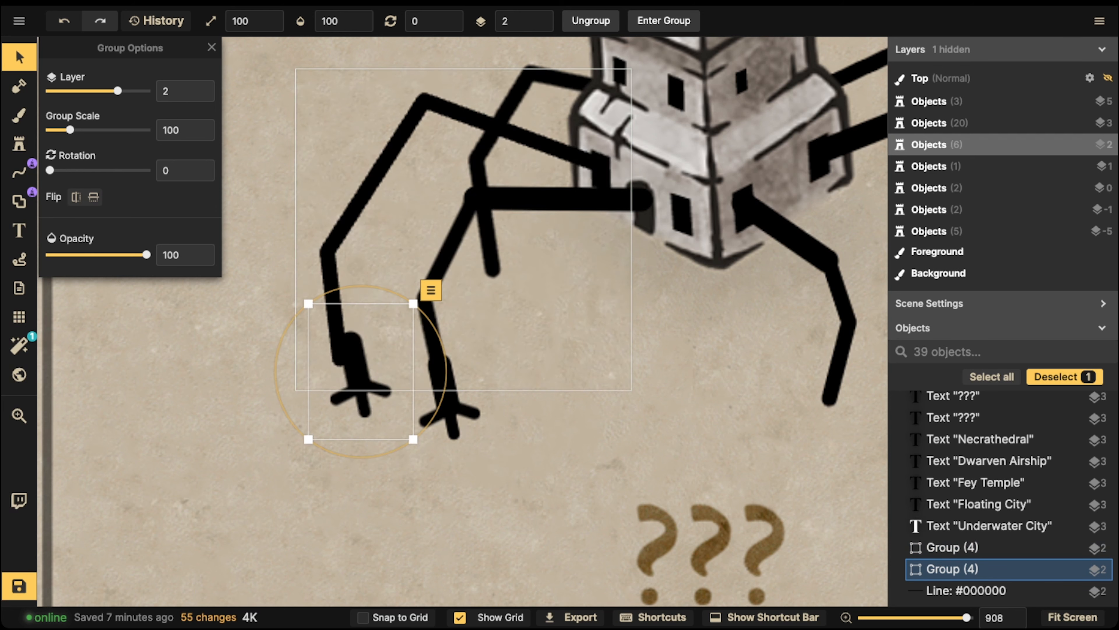
left_click_drag(363, 371, 338, 347)
scroll(337, 347, "up", 3)
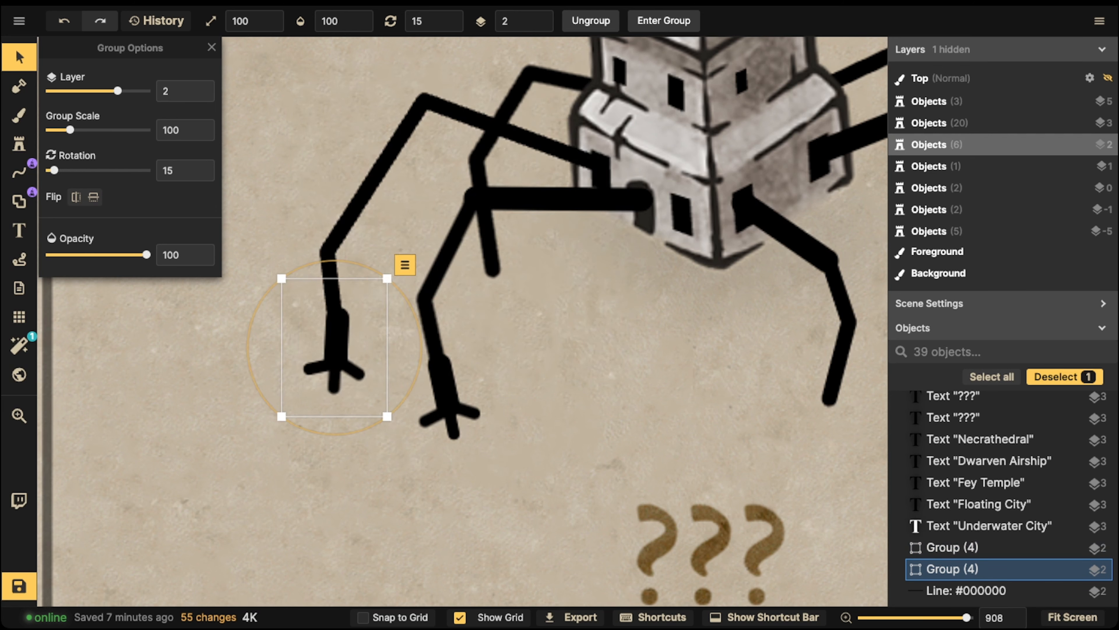
left_click_drag(423, 347, 423, 341)
Paste another claw onto the middle leg's end and send it lower in the stacking order
key("ctrl+c")
key("ctrl+v")
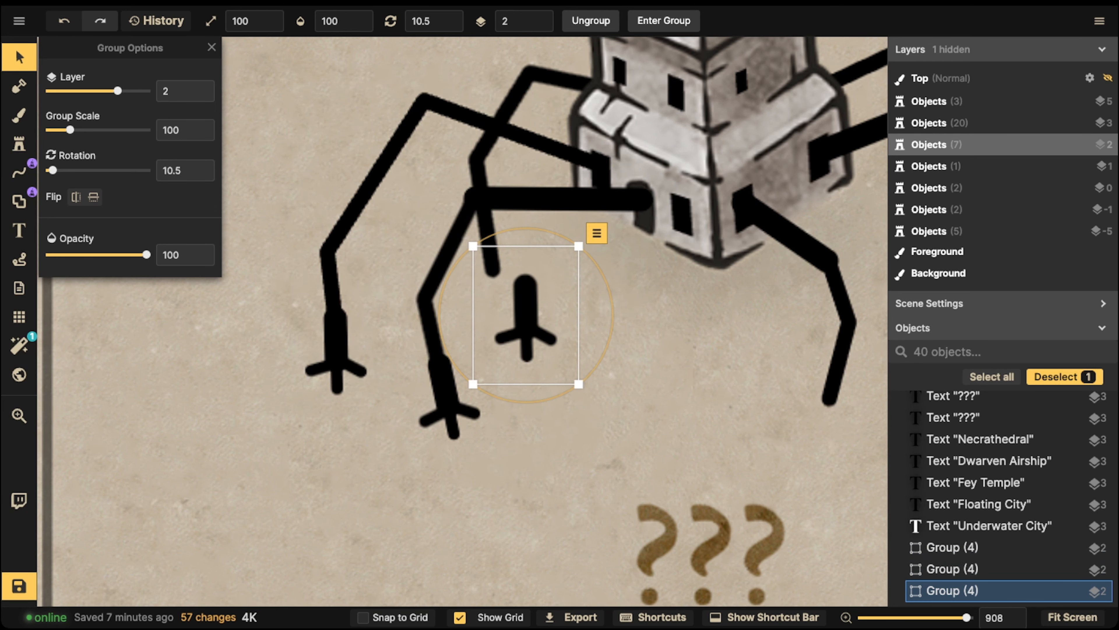
left_click_drag(527, 318, 492, 266)
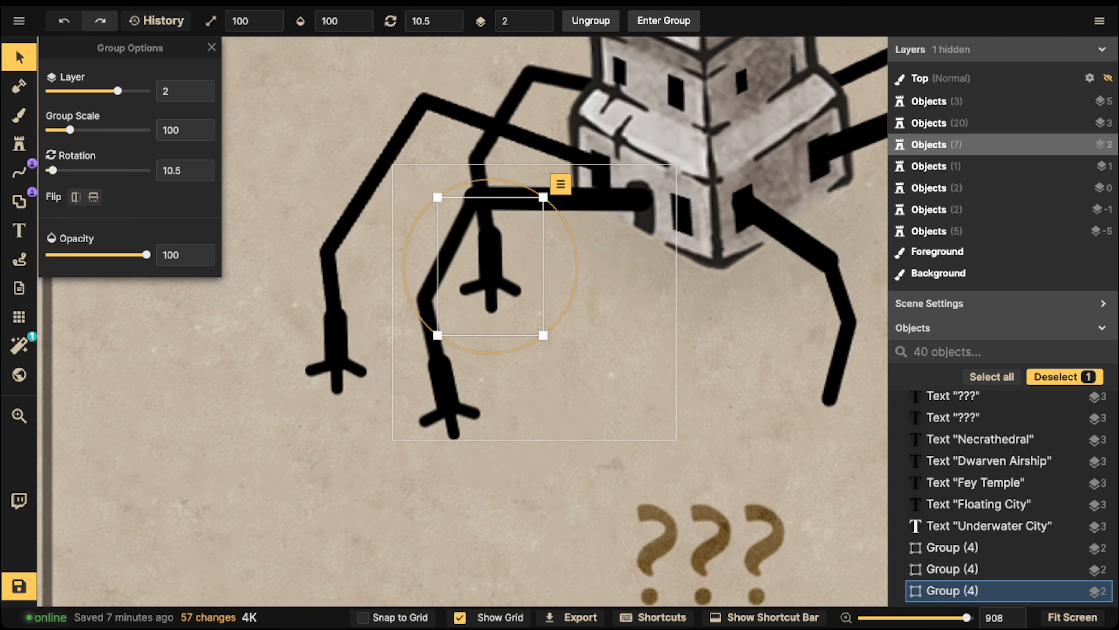
left_click_drag(579, 267, 579, 261)
key("b")
Paste claws onto the right leg and far-right leg, turning the far-right one to 15 degrees
left_click_drag(828, 431, 652, 342)
key("ctrl+c")
key("ctrl+v")
key("r")
key("r")
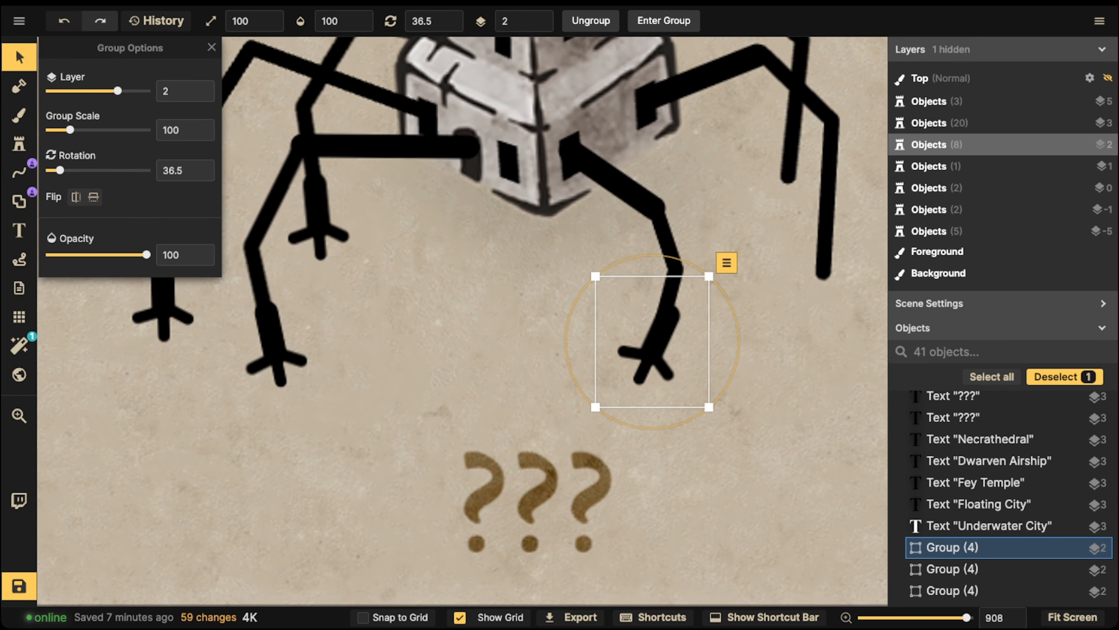
left_click_drag(727, 264, 717, 256)
key("ctrl+c")
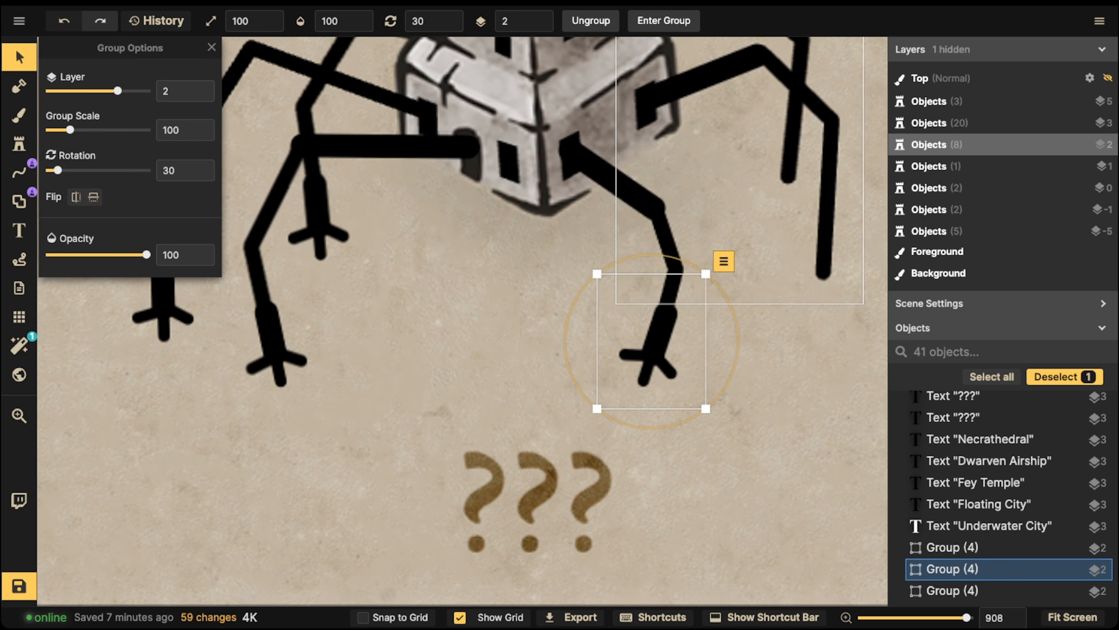
key("ctrl+v")
key("shift+r")
left_click_drag(815, 268, 822, 268)
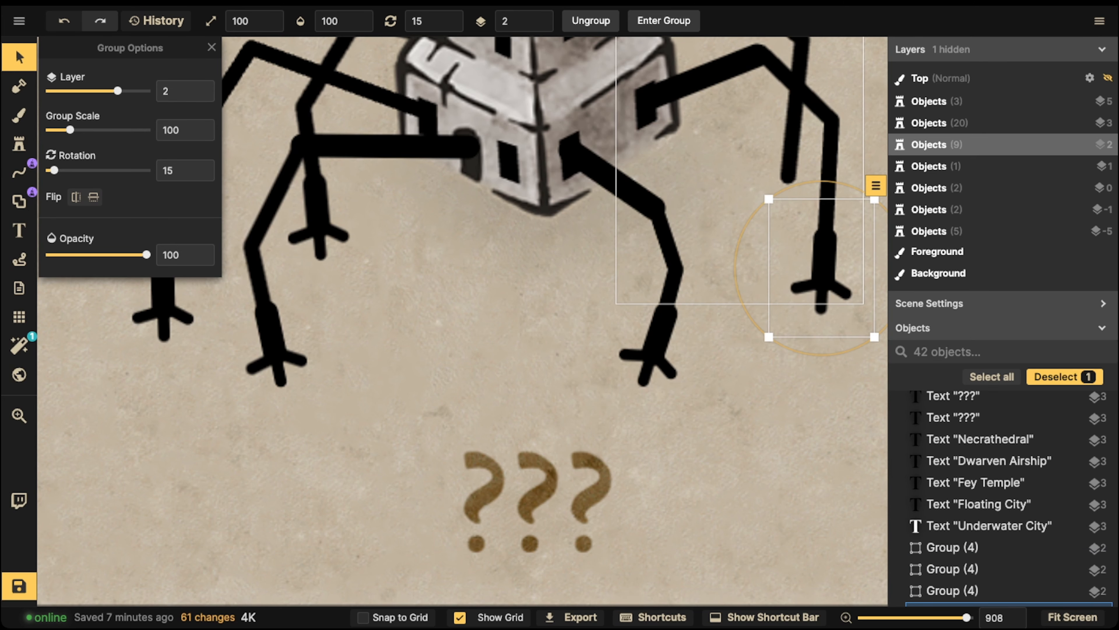
Paste one more claw onto the neighbouring leg's end, angled to 17 degrees
key("ctrl+v")
left_click_drag(779, 226, 787, 171)
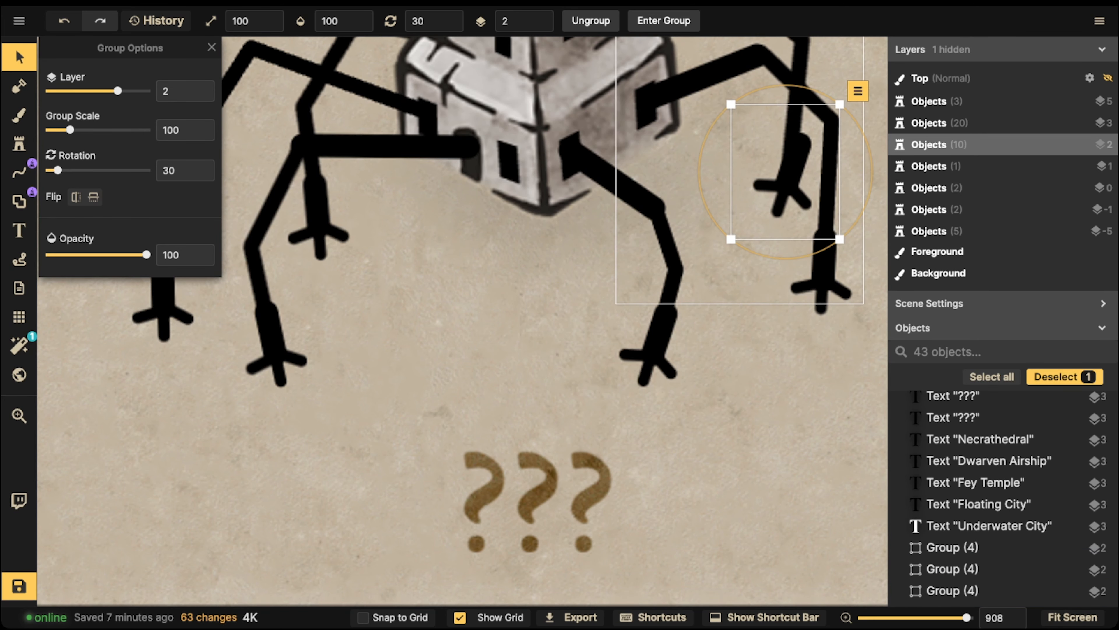
left_click_drag(857, 90, 837, 76)
left_click_drag(788, 176, 788, 179)
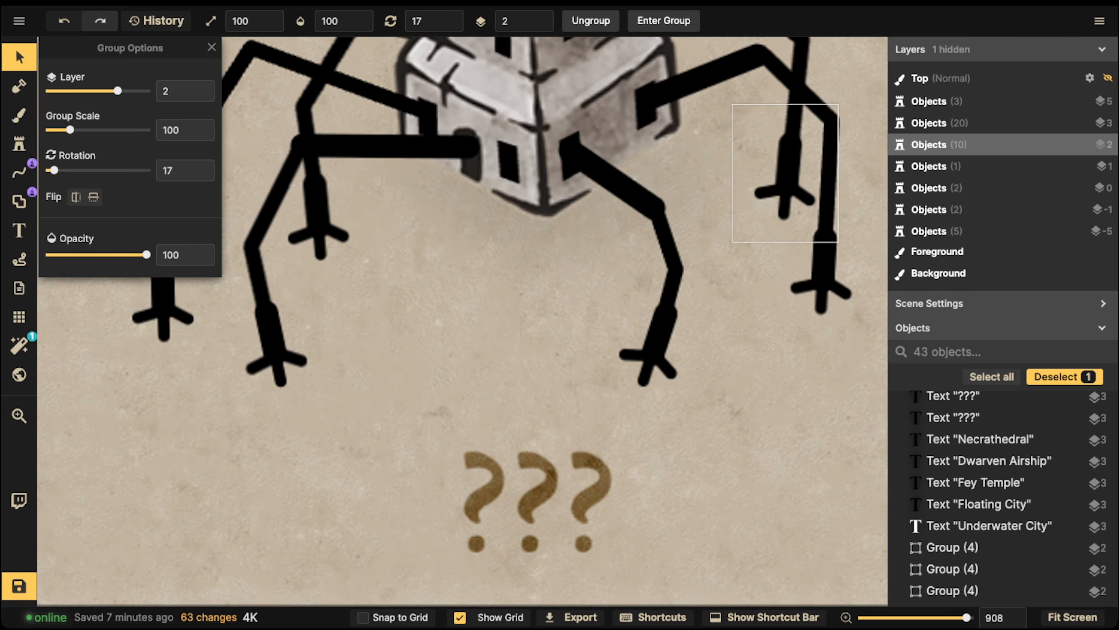
key("space")
left_click_drag(705, 84, 744, 249)
scroll(531, 216, "down", 10)
Select the tower with all legs and claws and scale it down to 83
key("Escape")
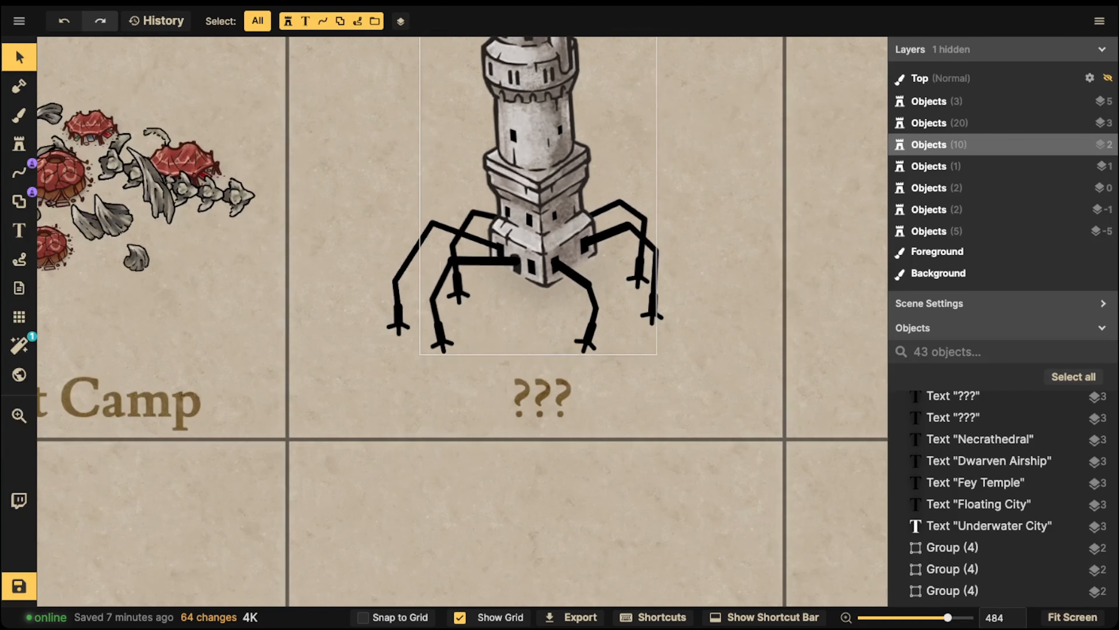
left_click_drag(339, 339, 725, 70)
key("space")
left_click_drag(725, 70, 839, 214)
left_click_drag(639, 273, 645, 289)
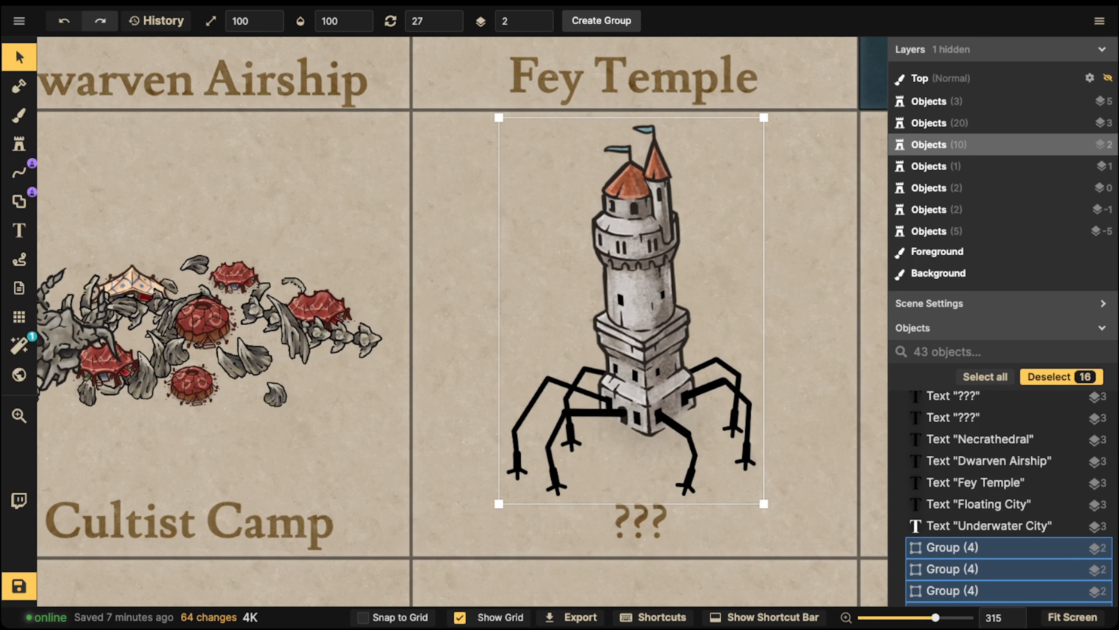
left_click_drag(763, 502, 756, 493)
left_click_drag(648, 318, 648, 324)
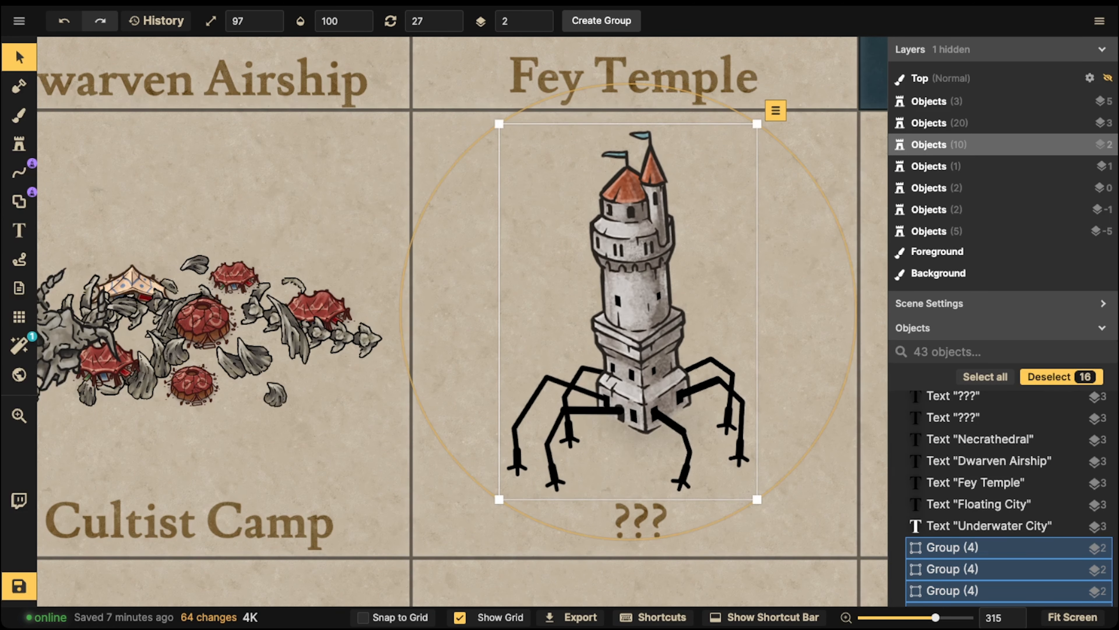
key("Escape")
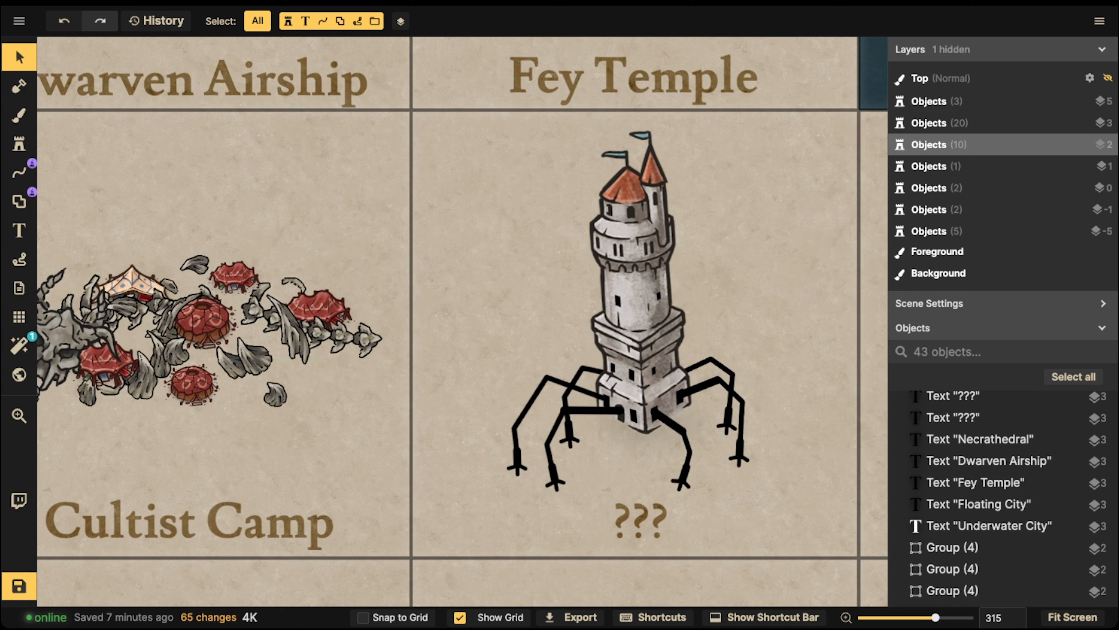
Reselect the tower and legs and centre them above the ??? label
left_click(743, 453)
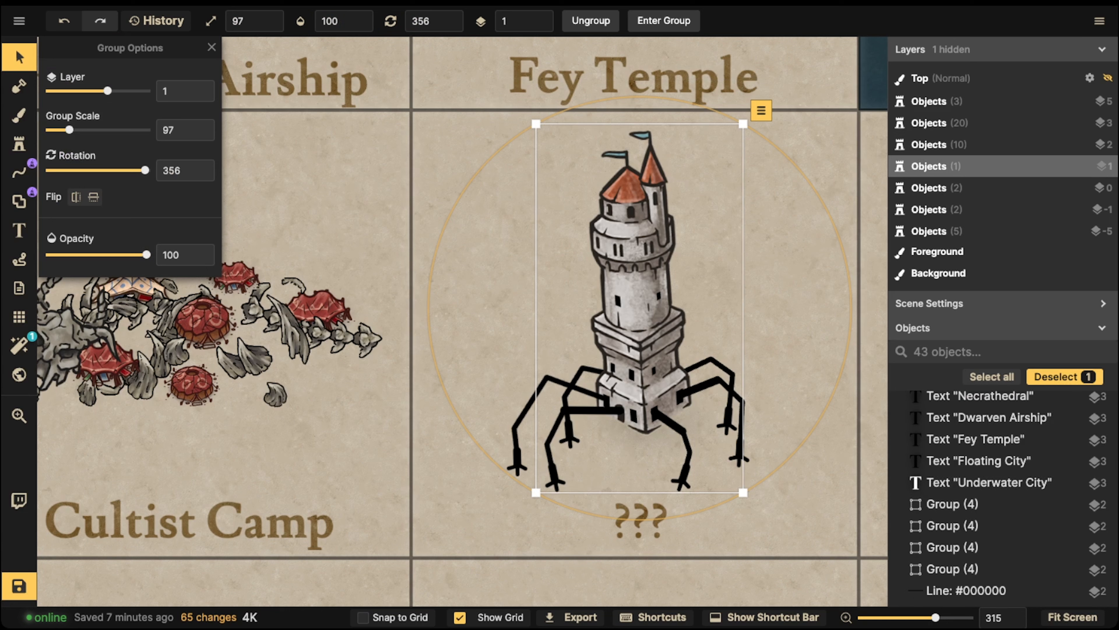
left_click_drag(438, 143, 719, 444)
left_click_drag(630, 336, 650, 384)
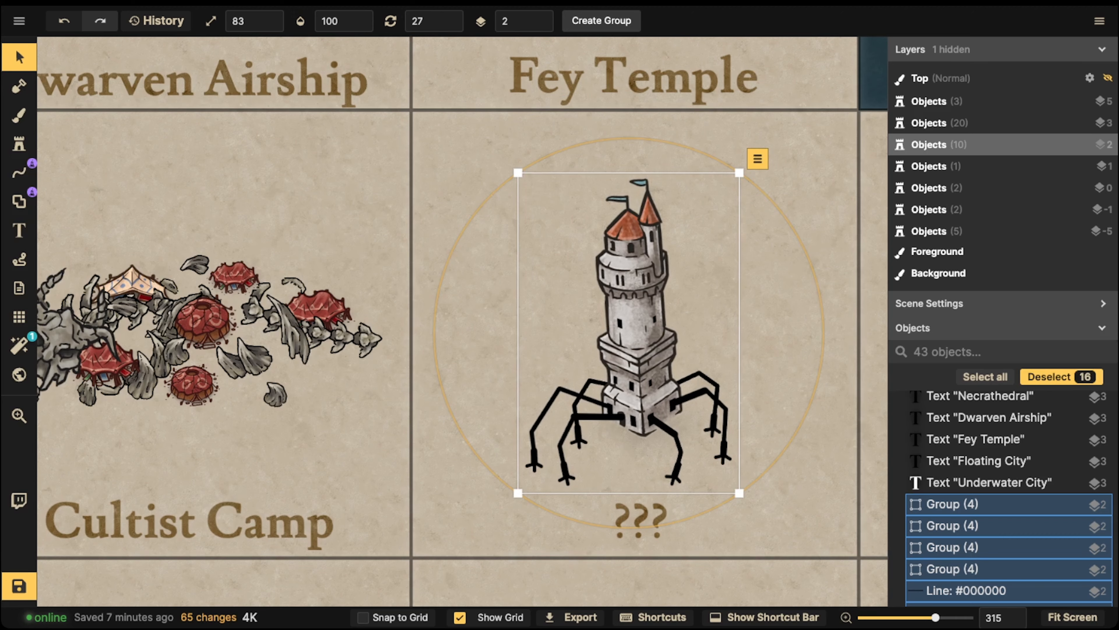
Search all Inkarnate packs for 'sum' and load the Summoning Circles stamp
left_click(19, 145)
left_click(162, 116)
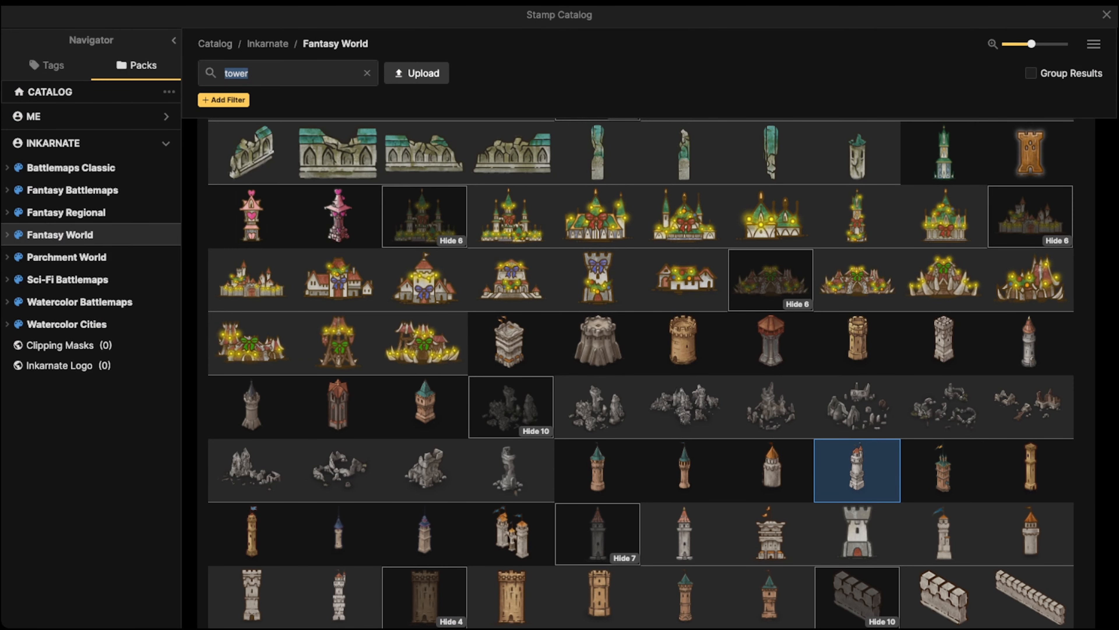
type("summon")
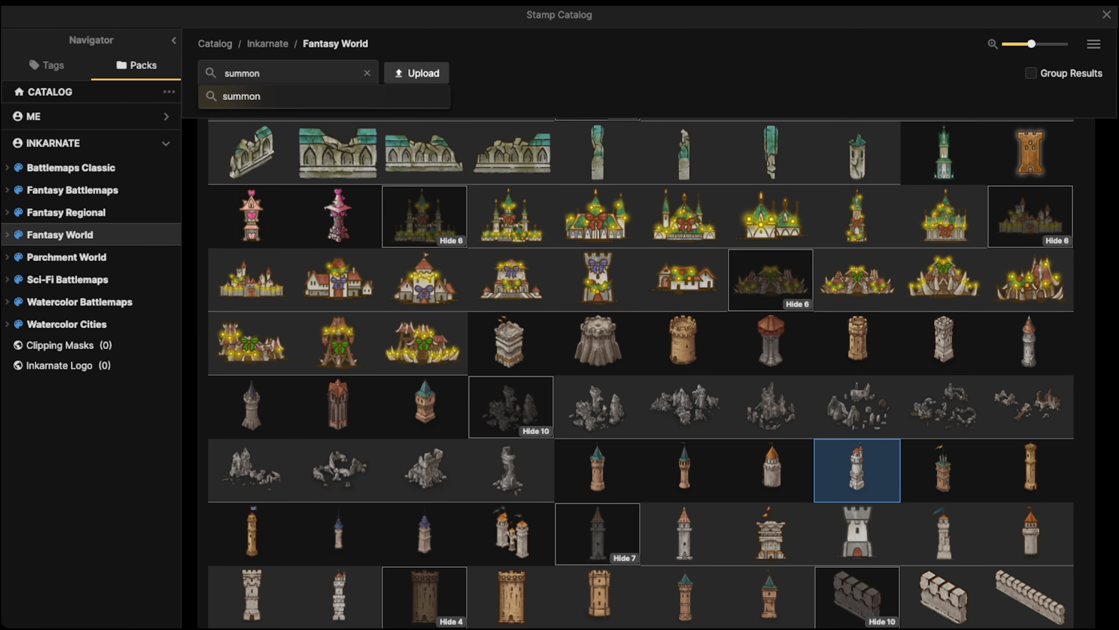
key("Return")
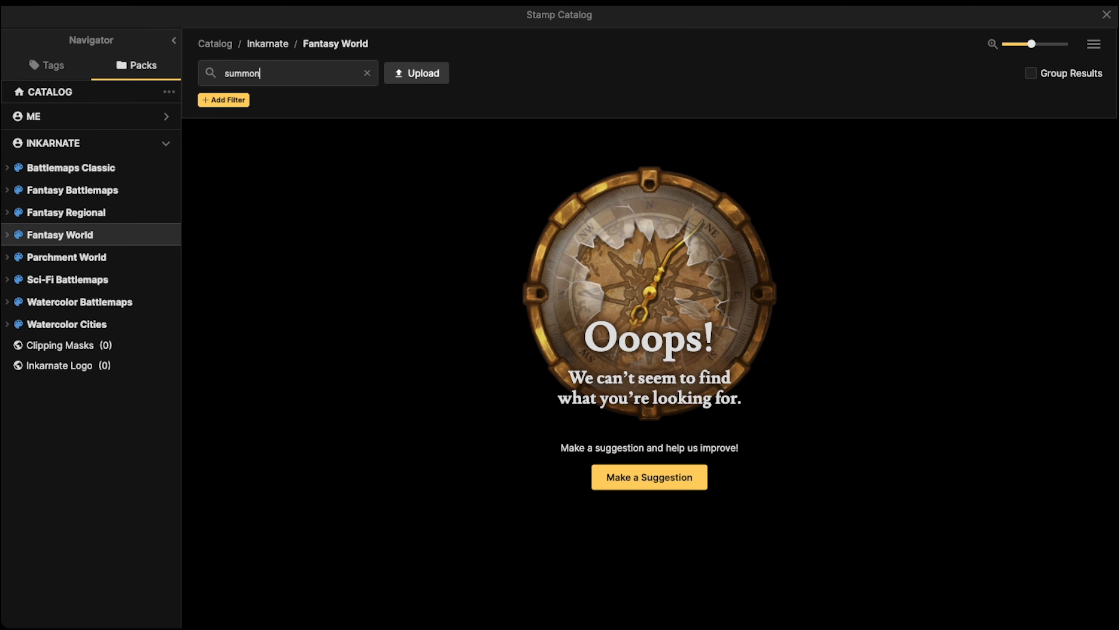
left_click(267, 43)
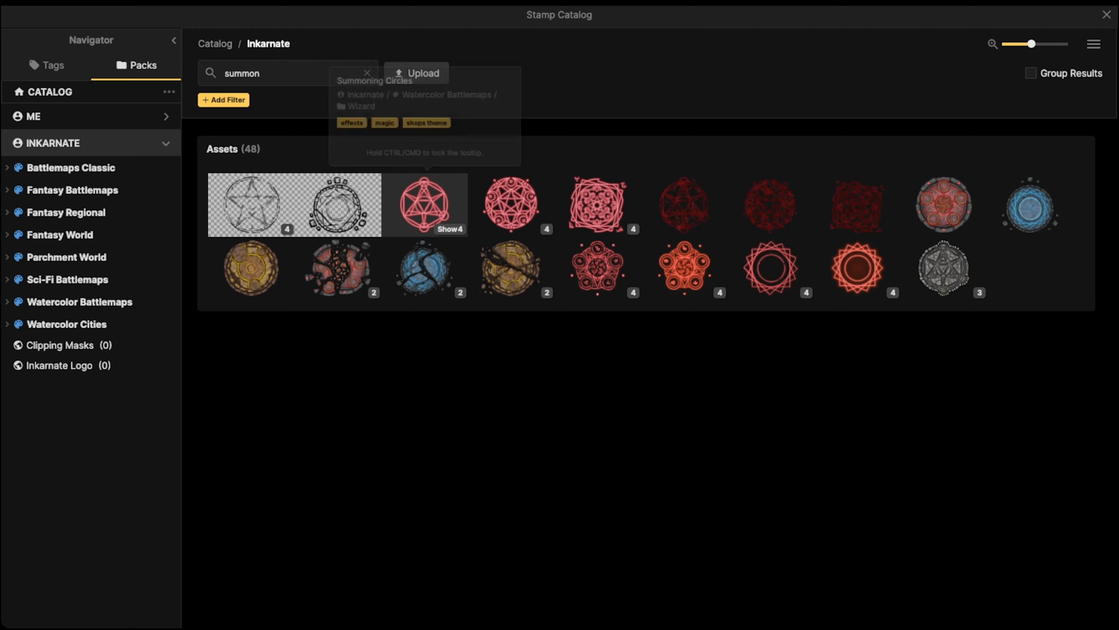
left_click(423, 204)
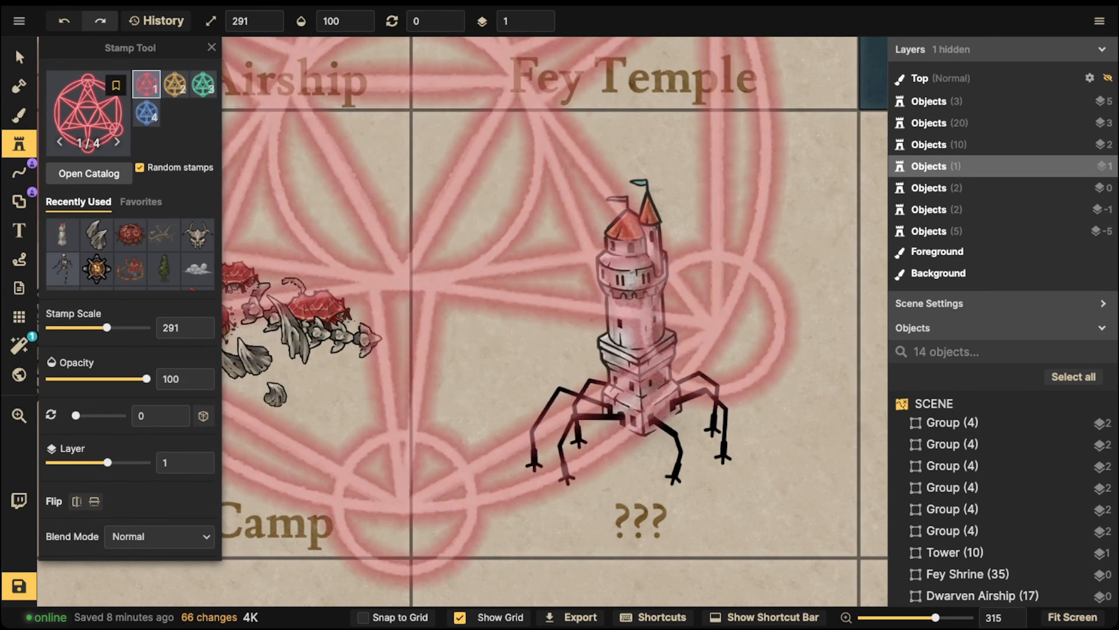
Stamp the summoning circle on layer 4 over the tower top at scale 61
key("bracketleft")
key("bracketleft")
key("bracketleft")
key("bracketleft")
key("bracketleft")
key("bracketleft")
key("bracketleft")
key("bracketleft")
key("bracketleft")
key("bracketleft")
key("bracketleft")
key("bracketleft")
key("bracketleft")
key("bracketleft")
key("bracketleft")
key("bracketleft")
key("bracketleft")
key("bracketleft")
key("bracketleft")
key("bracketleft")
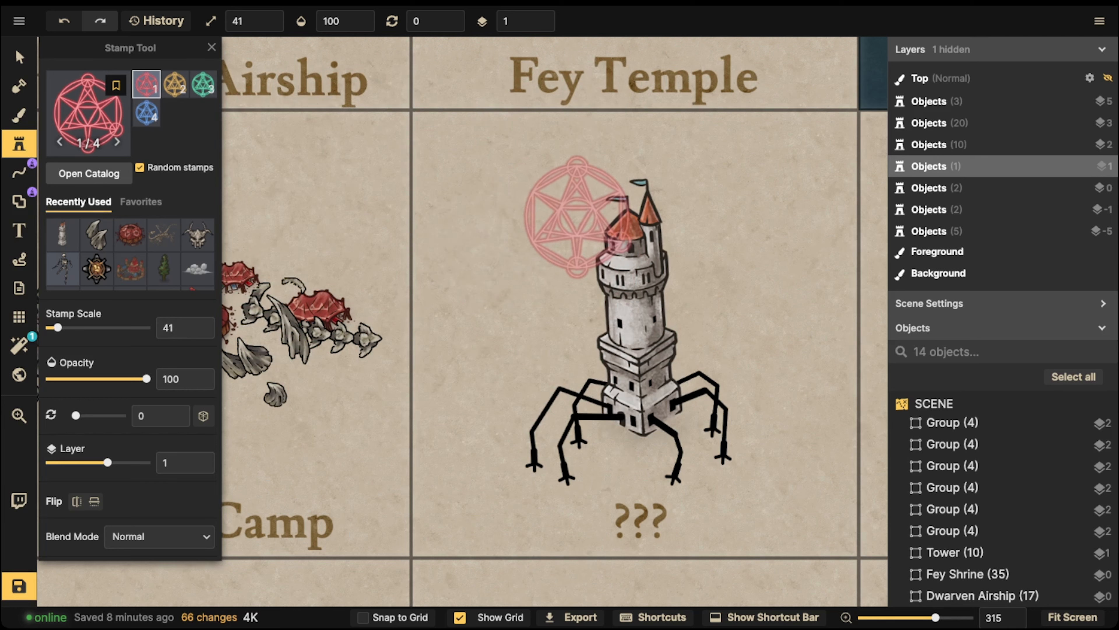
left_click(583, 216)
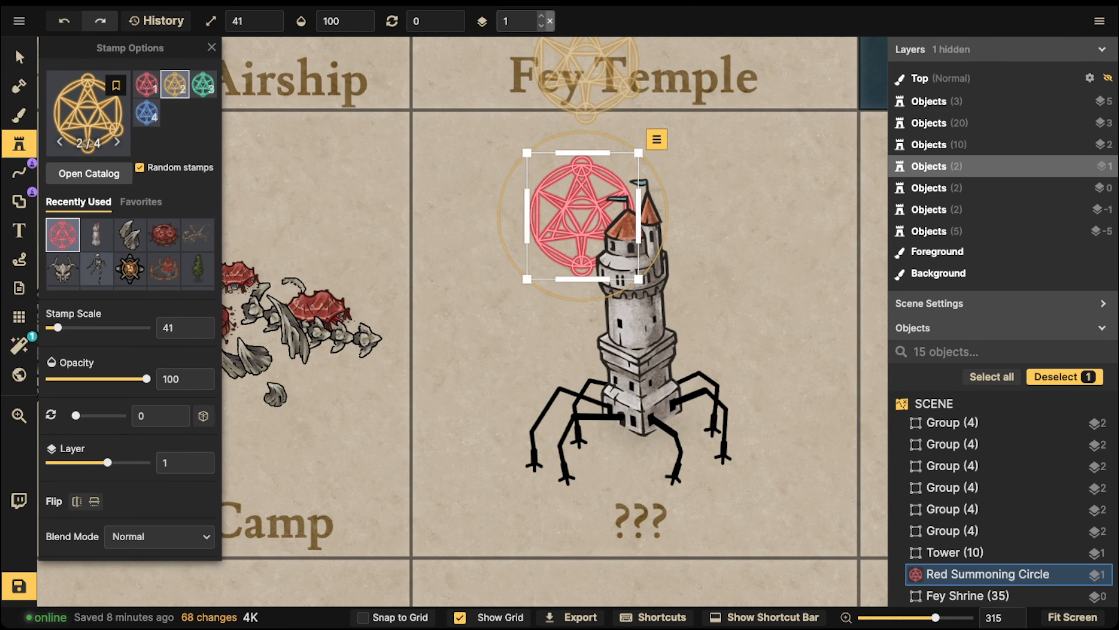
left_click(542, 16)
left_click(541, 17)
left_click(541, 17)
left_click_drag(578, 208, 571, 239)
key("bracketright")
key("bracketright")
Squash the circle flat, enlarge it to 71, rotate to 354 degrees and lower it onto the spires
left_click(19, 57)
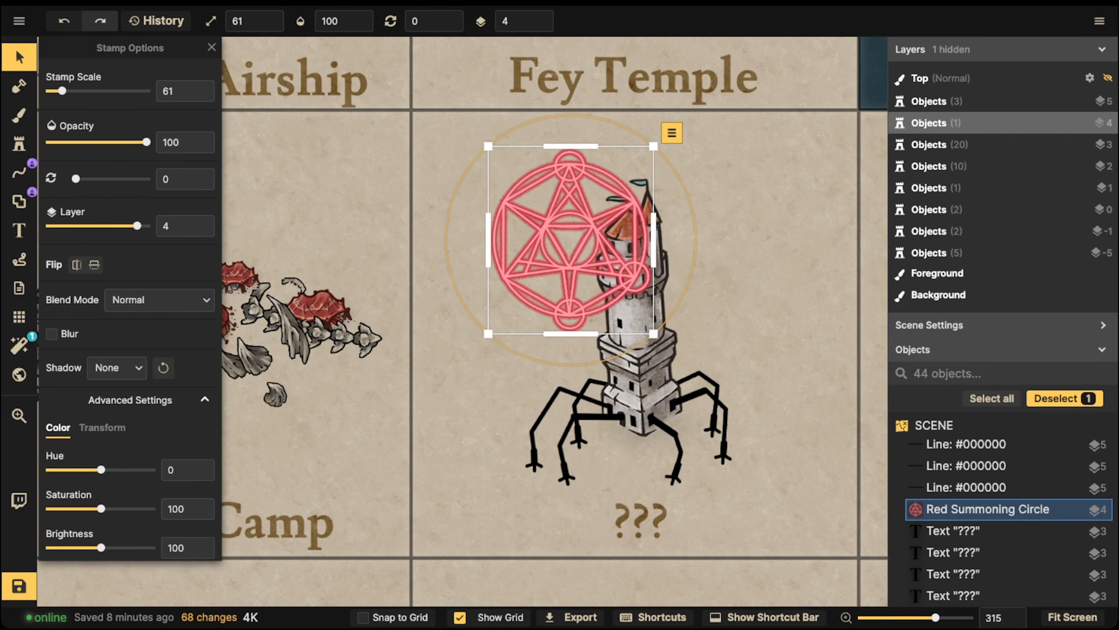
left_click_drag(570, 146, 625, 156)
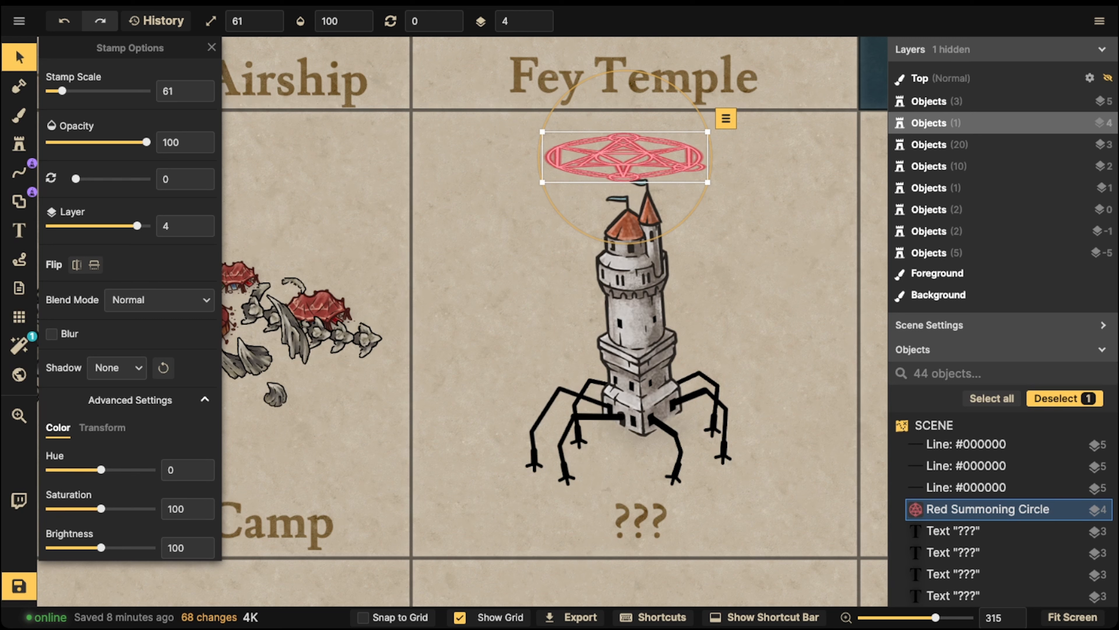
left_click_drag(708, 182, 723, 184)
left_click_drag(628, 157, 627, 176)
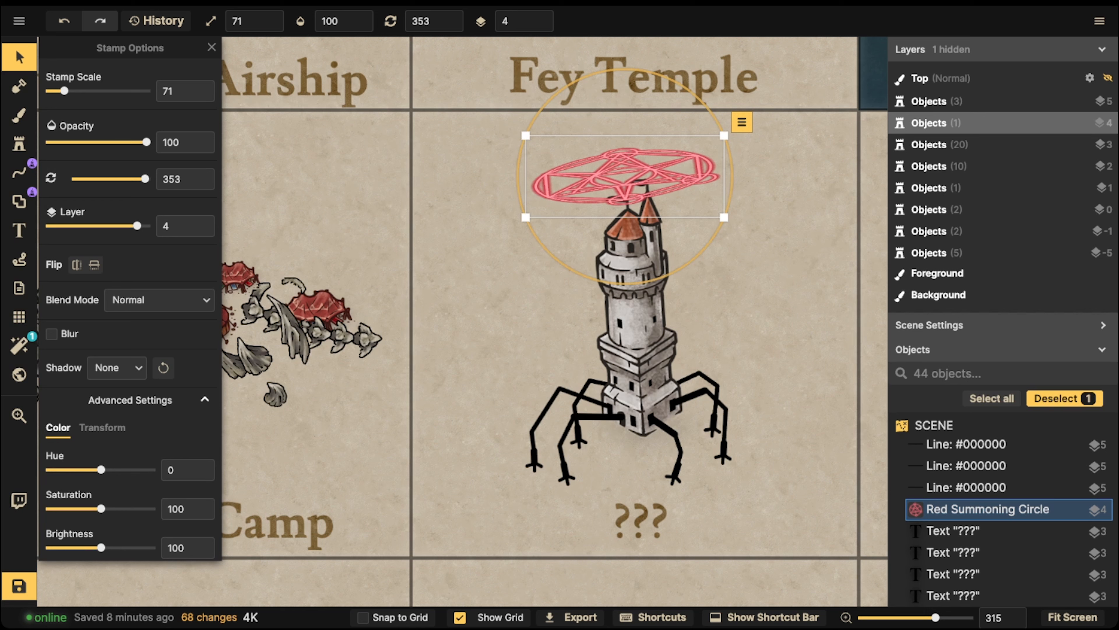
left_click_drag(723, 205, 722, 208)
left_click_drag(696, 179, 698, 179)
Tint the summoning circle teal with Hue 180 and fine-tune its rotation to 353.5
scroll(100, 467, "down", 1)
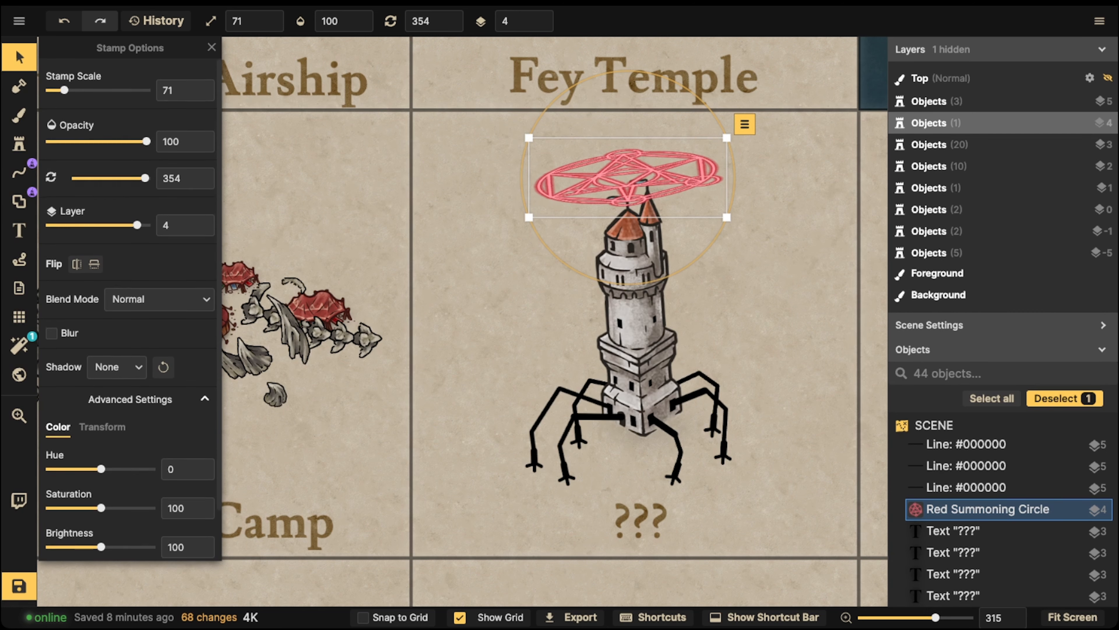
left_click_drag(101, 467, 151, 467)
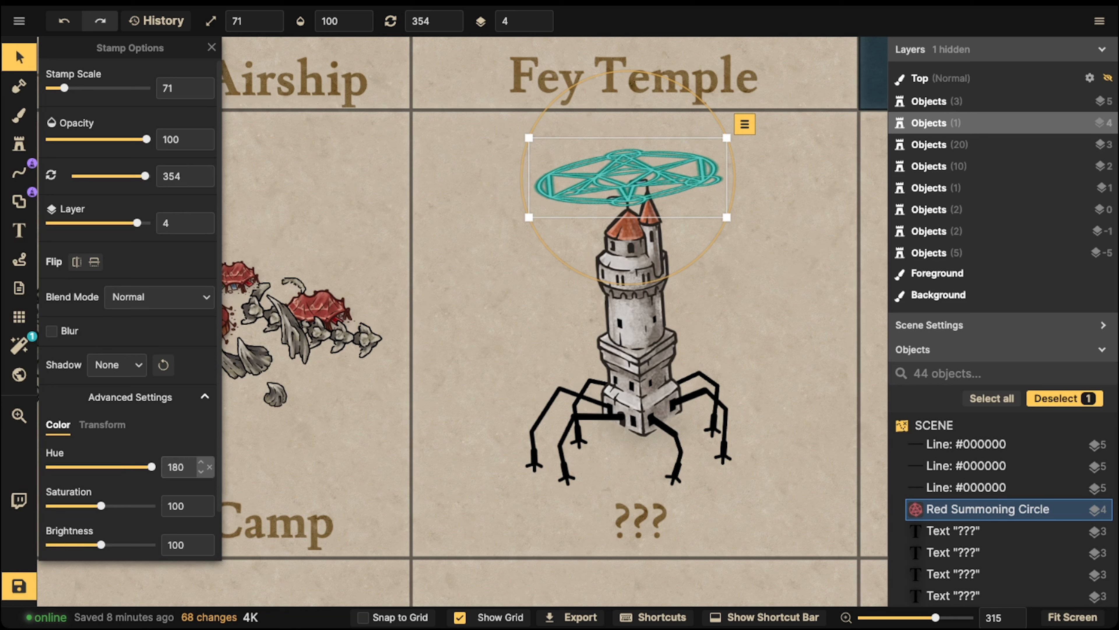
left_click_drag(655, 281, 657, 281)
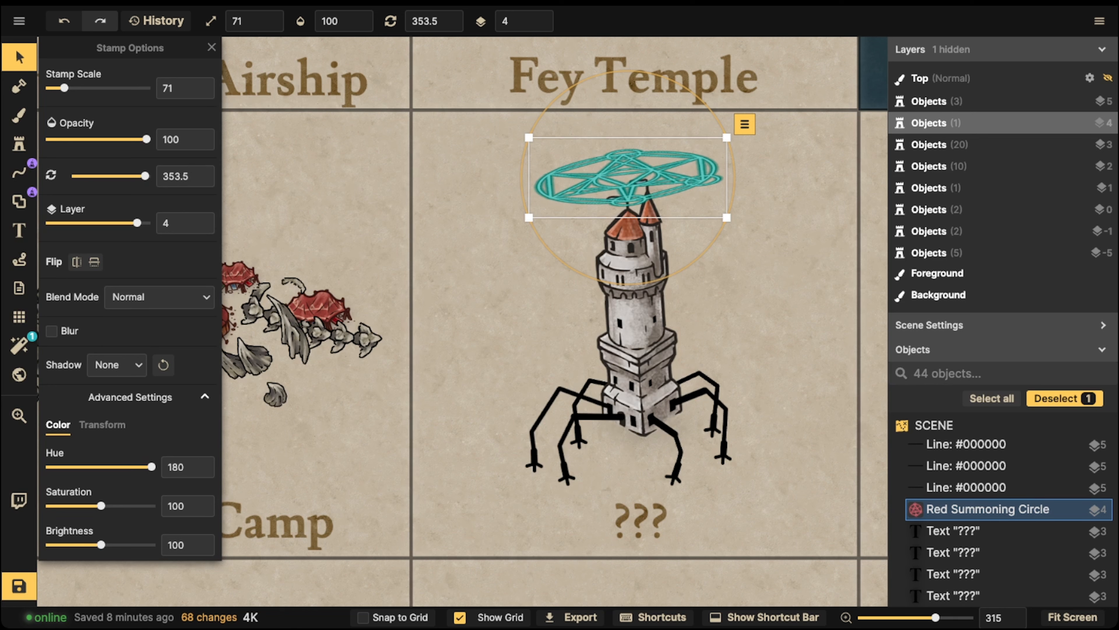
key("Escape")
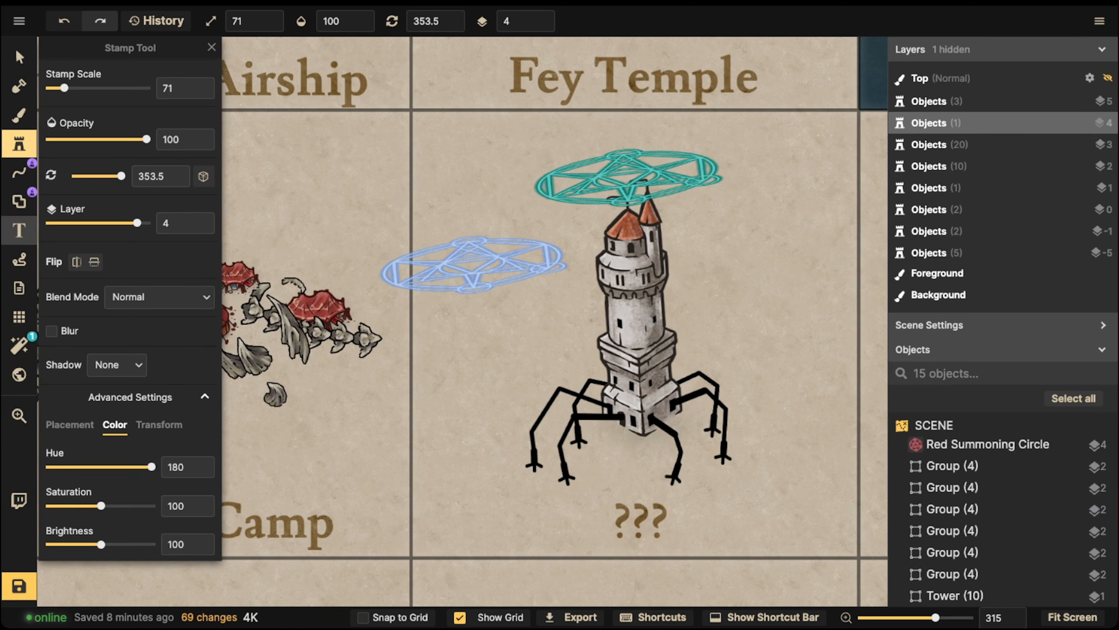
left_click(18, 202)
Place a glow stamp above the circle's layer at its centre, scaled to 31
left_click(19, 145)
scroll(98, 265, "down", 3)
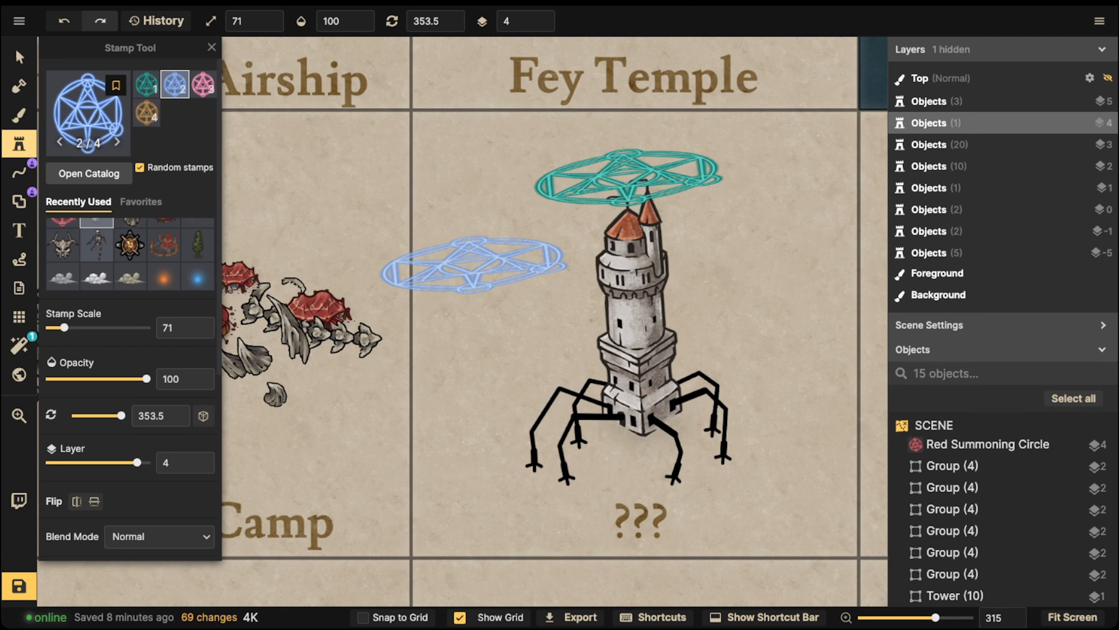
left_click(198, 239)
left_click(633, 172)
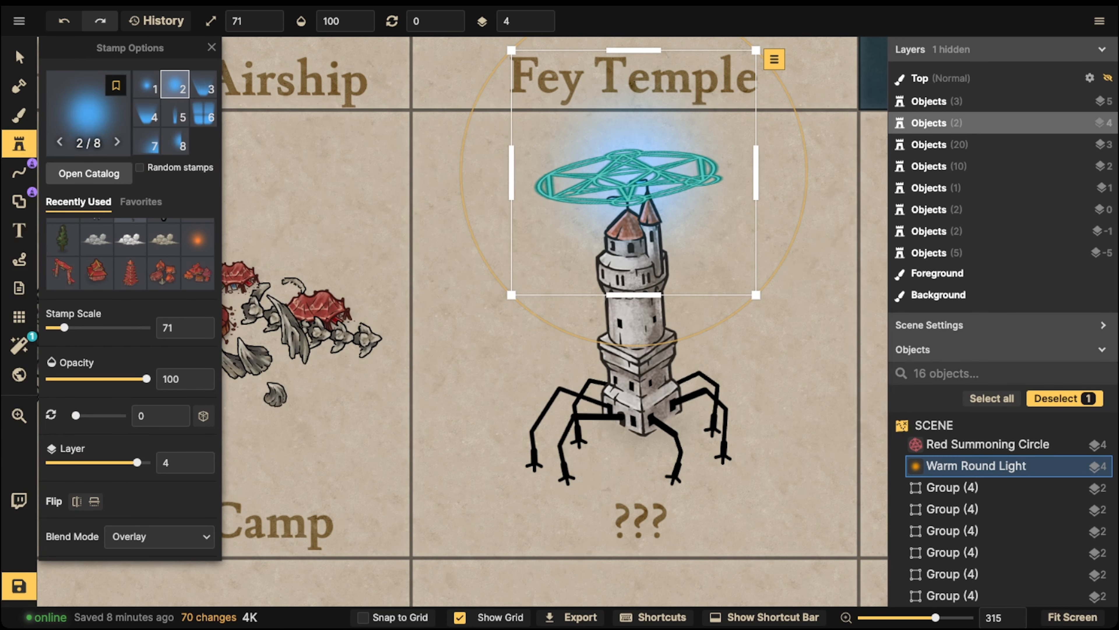
key("Page_Up")
key("bracketleft")
key("bracketleft")
key("bracketleft")
key("bracketleft")
key("bracketleft")
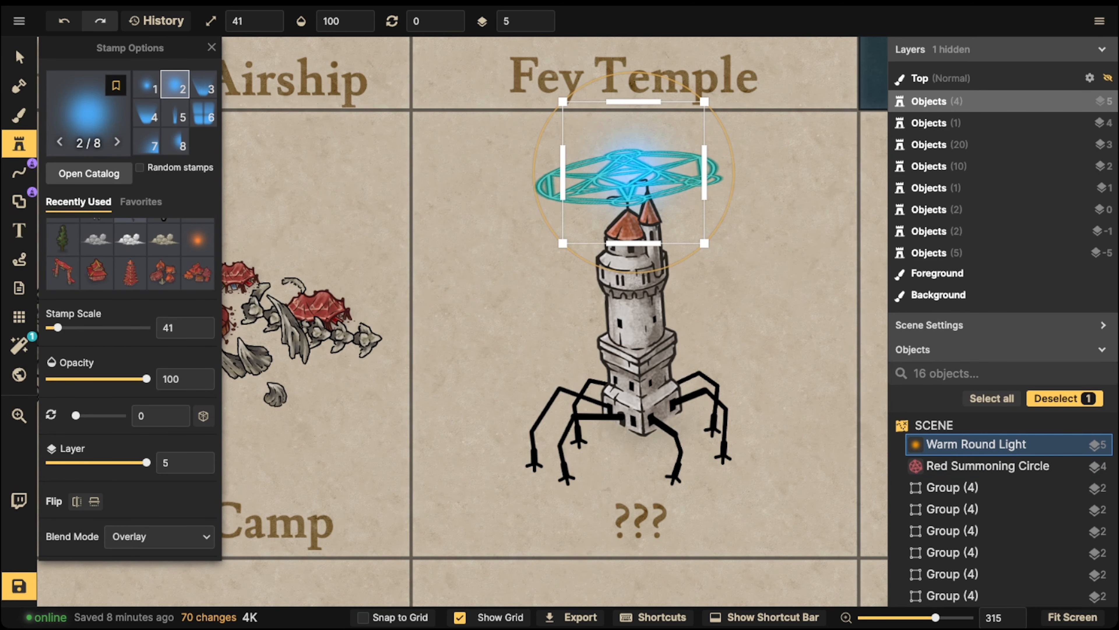
left_click_drag(633, 172, 624, 172)
key("bracketright")
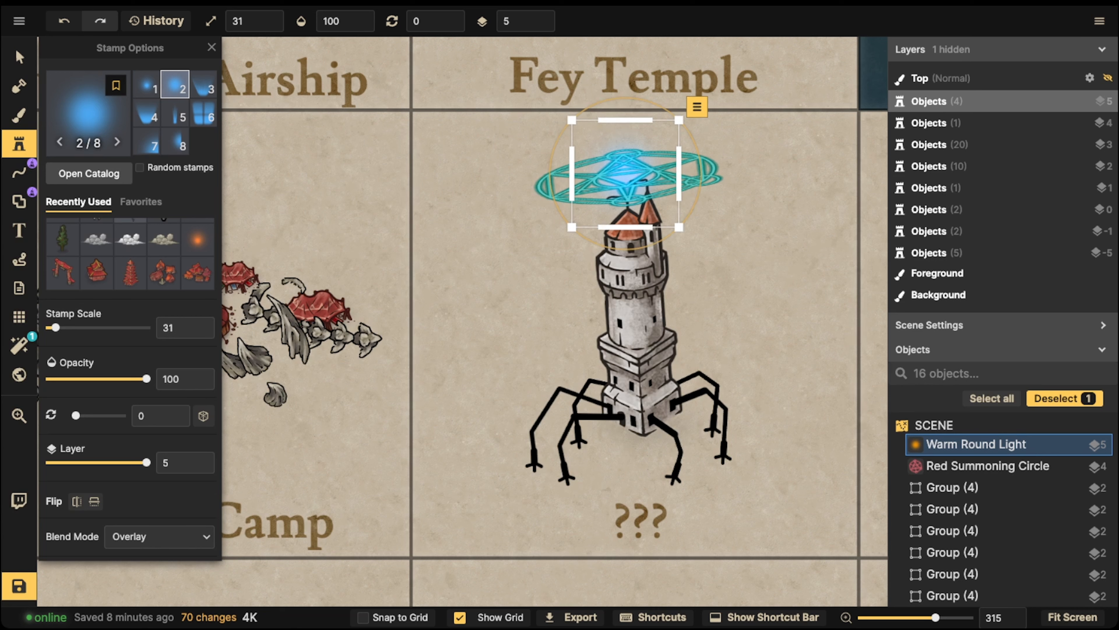
Tint the glow teal with Hue 130 and stamp a second glow over it
scroll(130, 300, "down", 6)
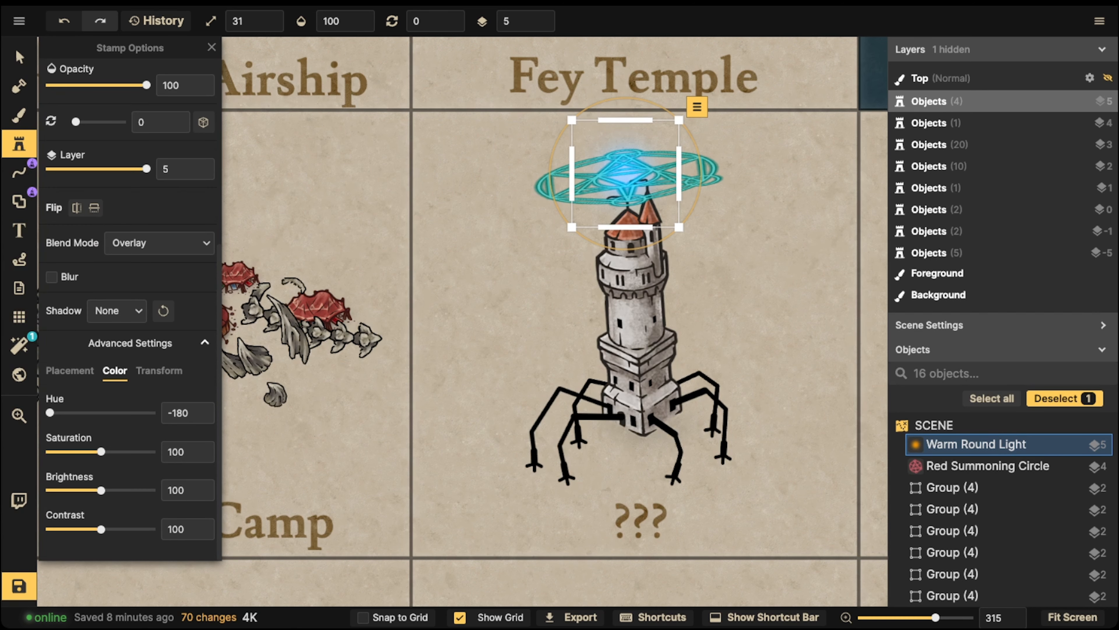
left_click_drag(59, 413, 136, 412)
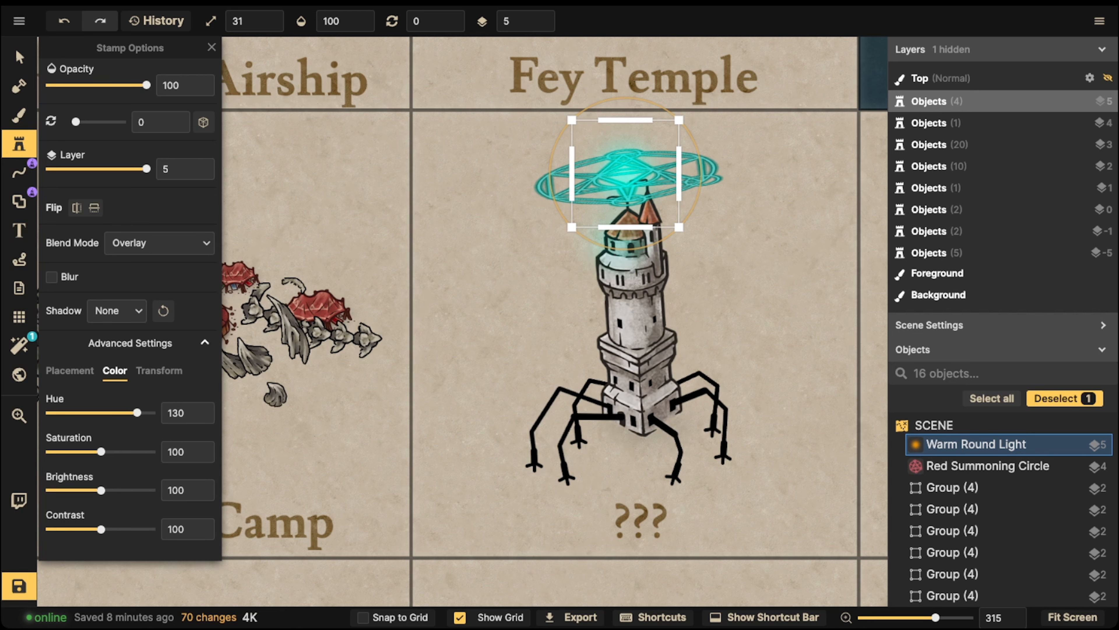
key("Escape")
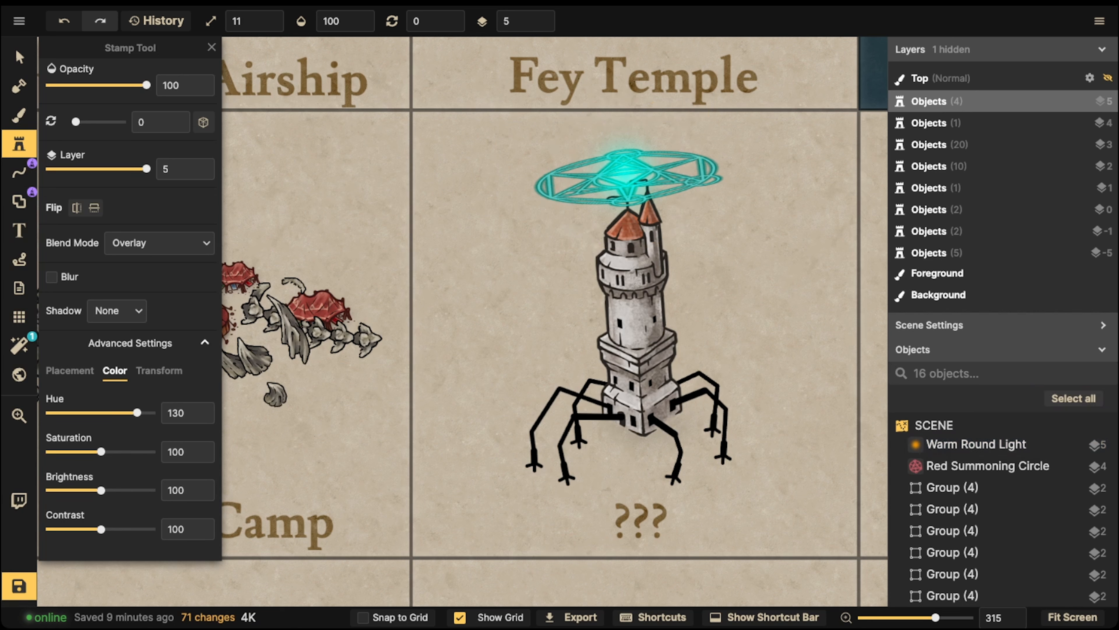
left_click(627, 172)
left_click(443, 145)
scroll(443, 145, "down", 2)
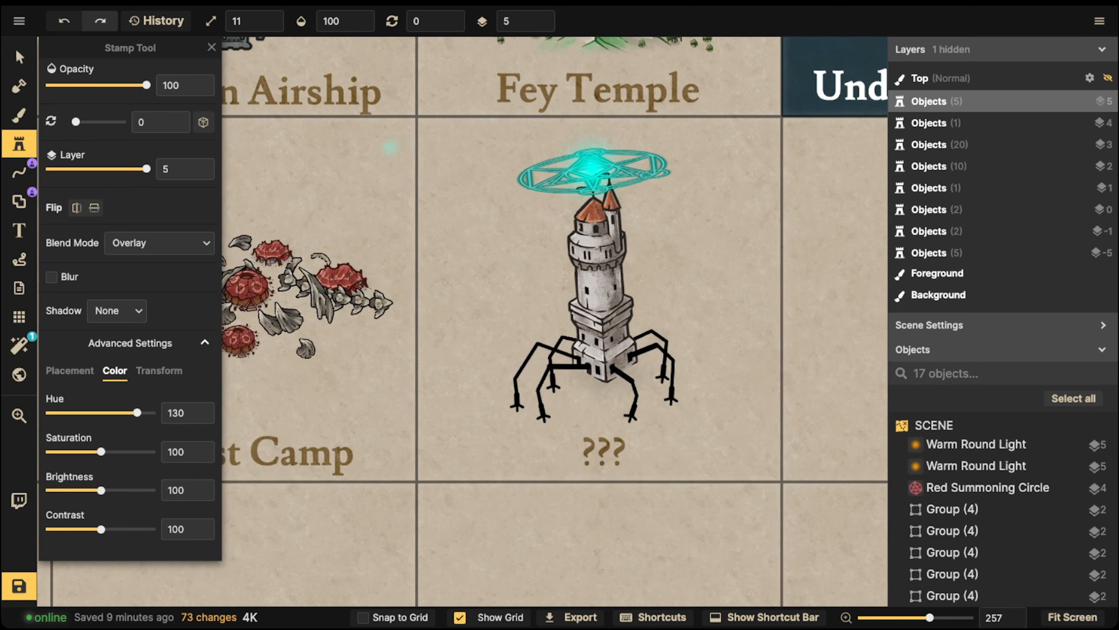
left_click(19, 57)
key("Escape")
scroll(531, 282, "up", 2)
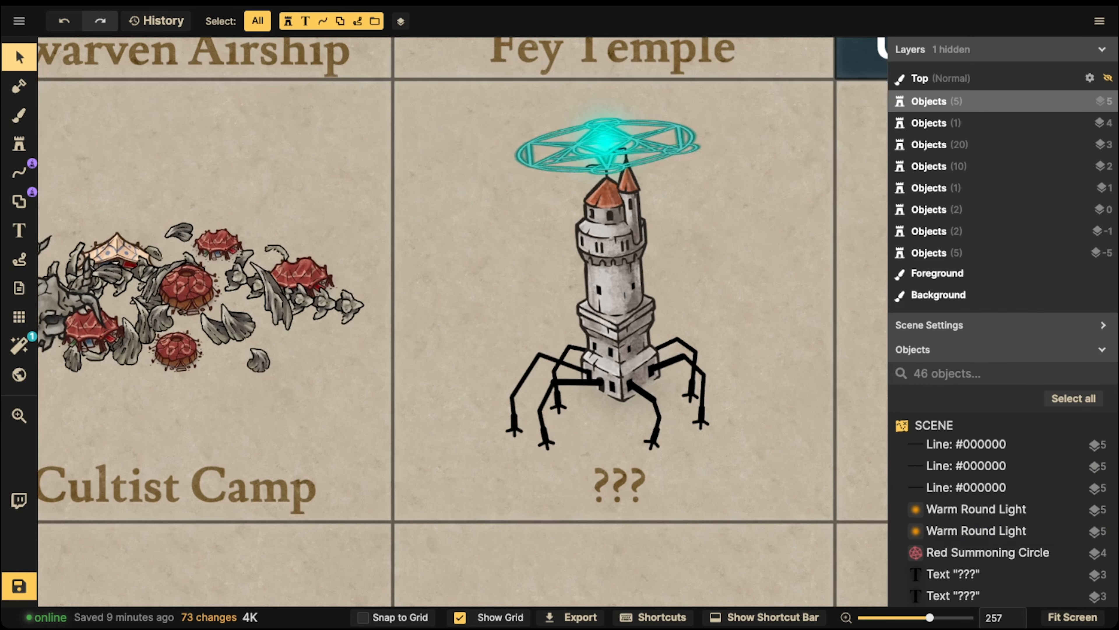
scroll(458, 212, "down", 2)
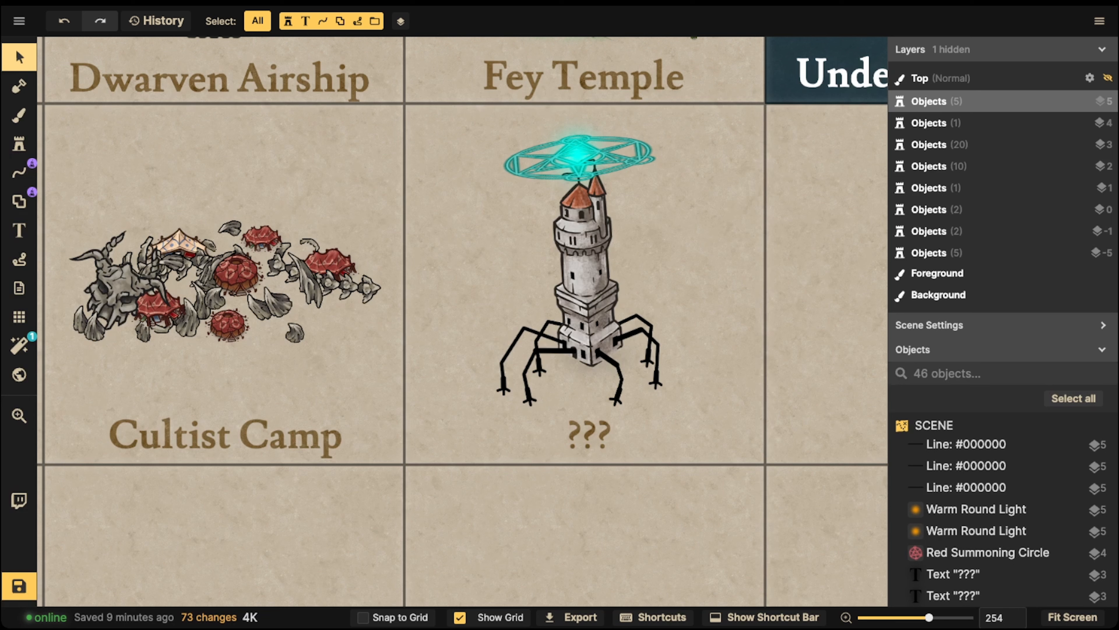
Start from the magenta line preset and set its stroke colour to teal #11dcd2
left_click(19, 172)
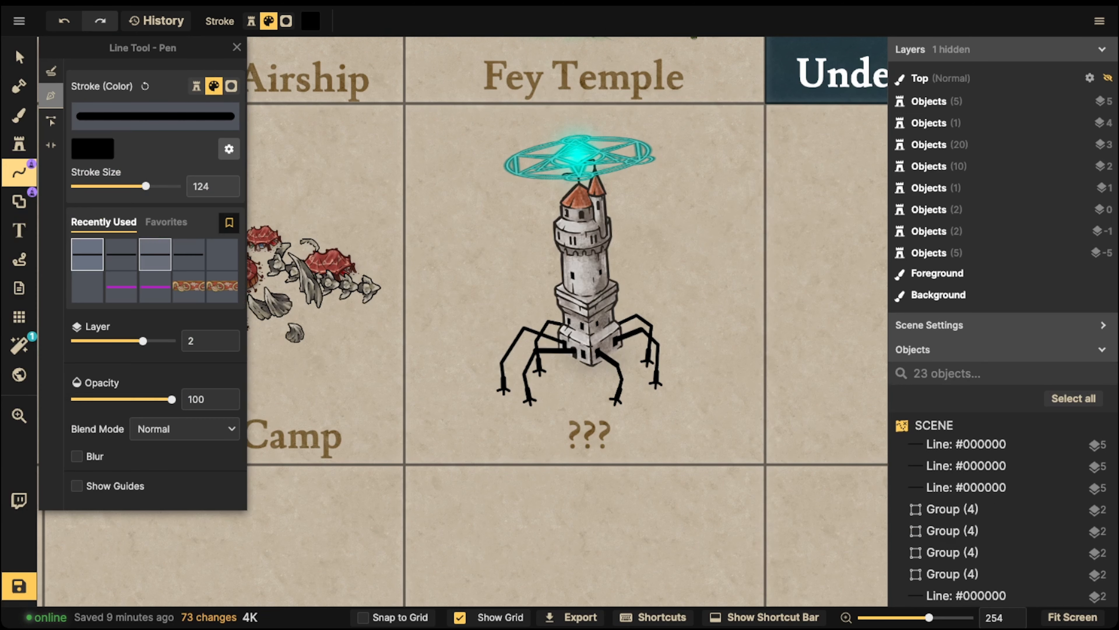
left_click(121, 286)
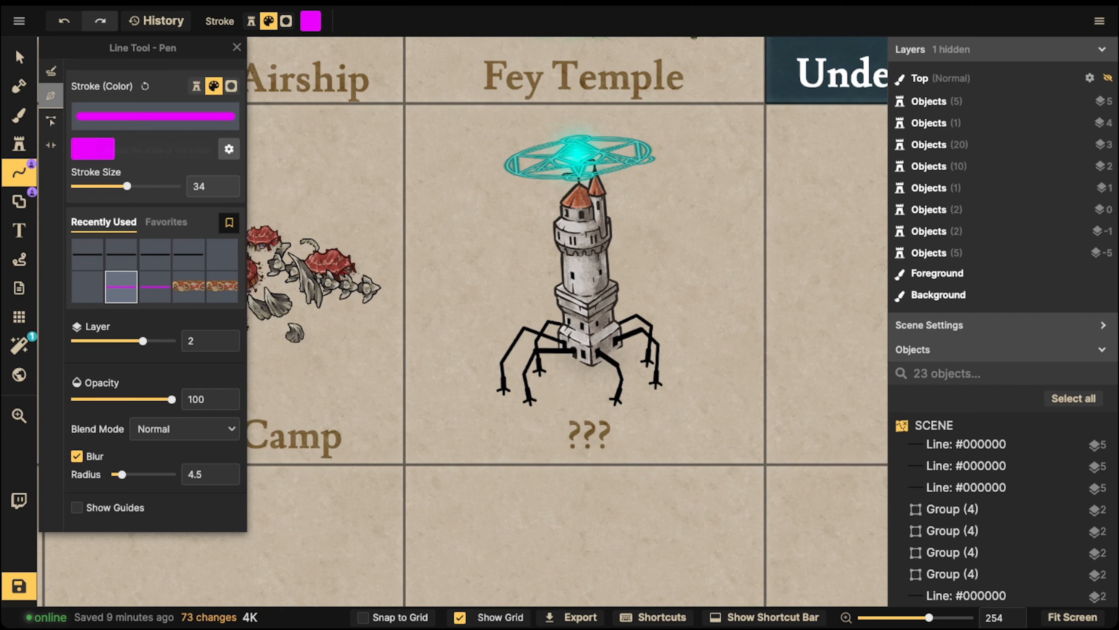
left_click(93, 149)
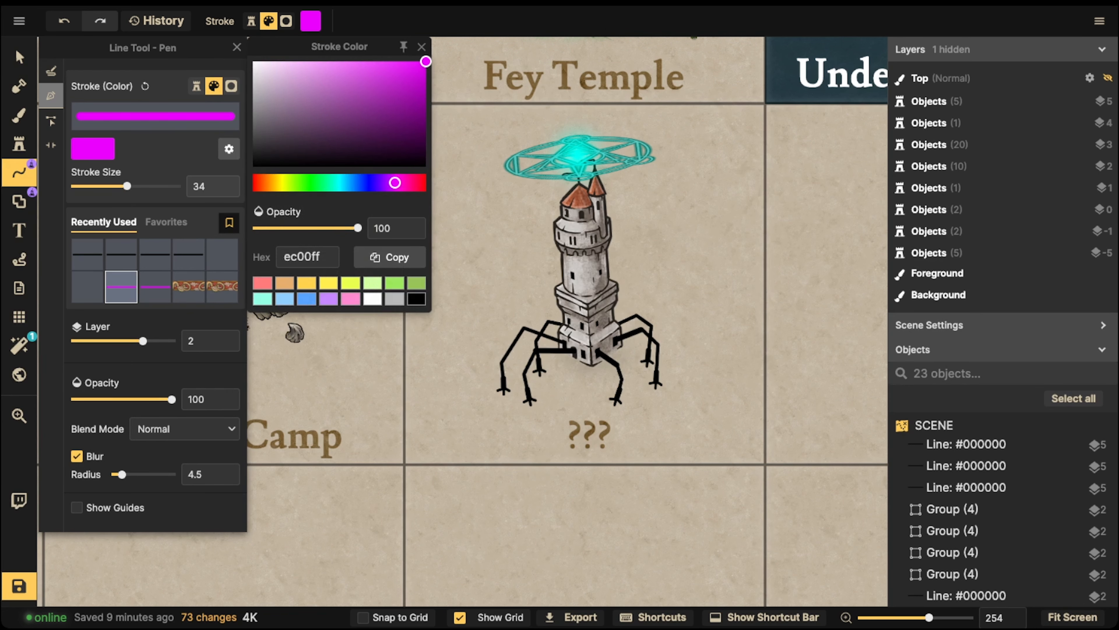
left_click(394, 283)
left_click_drag(376, 121, 374, 144)
left_click(284, 299)
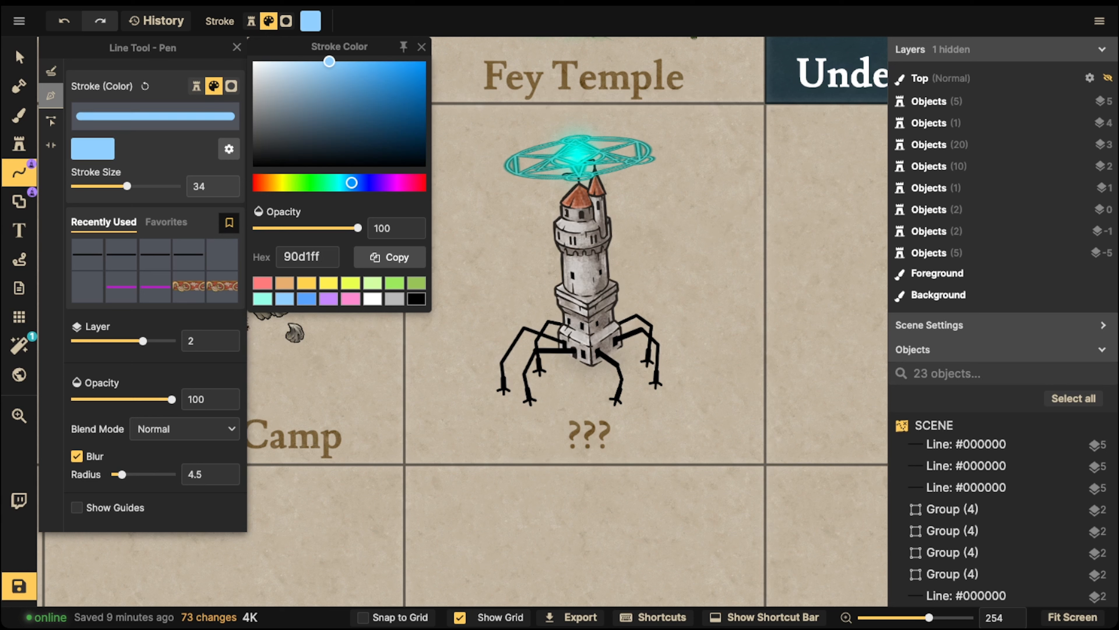
left_click_drag(352, 182, 338, 183)
left_click_drag(385, 109, 413, 76)
key("Escape")
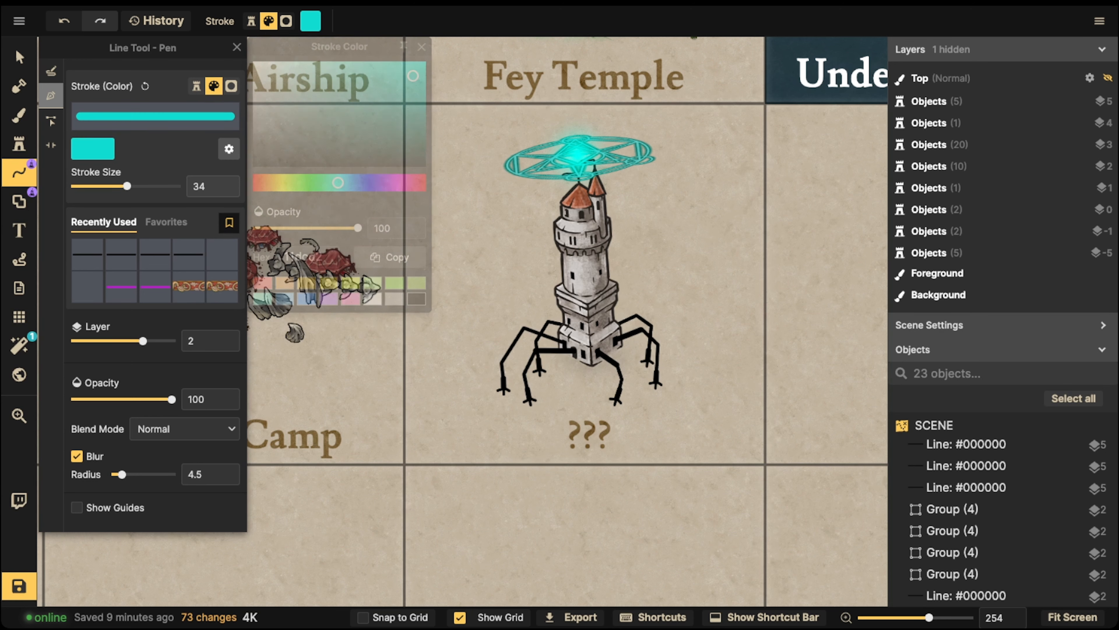
Draw a freehand S-shaped test squiggle left of the tower and select it
mouse_move(424, 203)
left_mouse_down()
mouse_move(466, 238)
mouse_move(462, 293)
left_mouse_up()
left_click(51, 71)
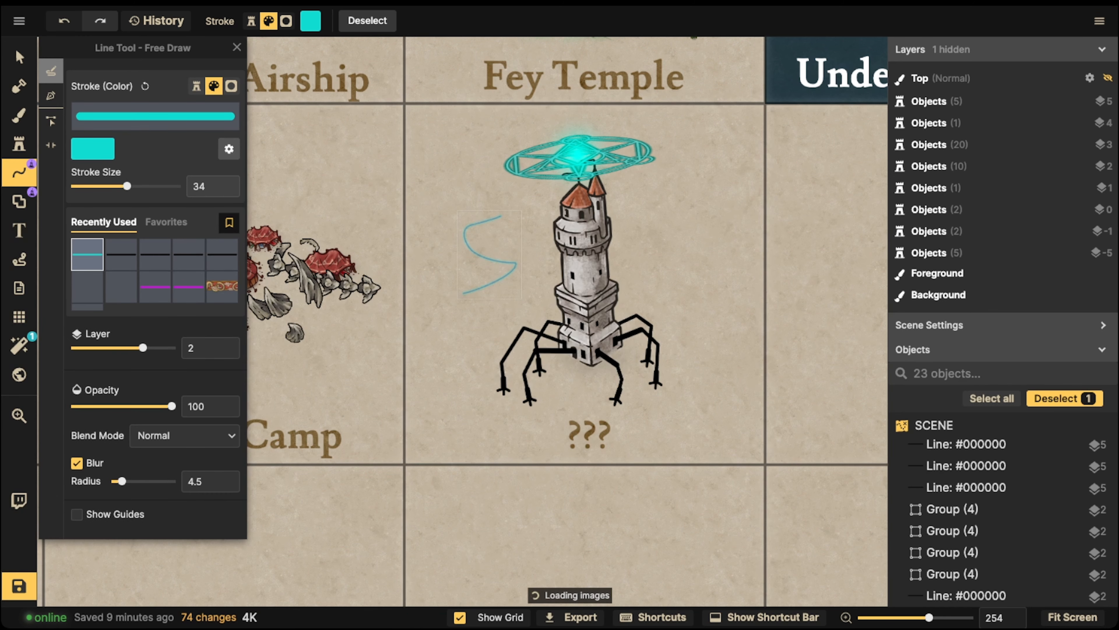
scroll(519, 260, "up", 5)
key("v")
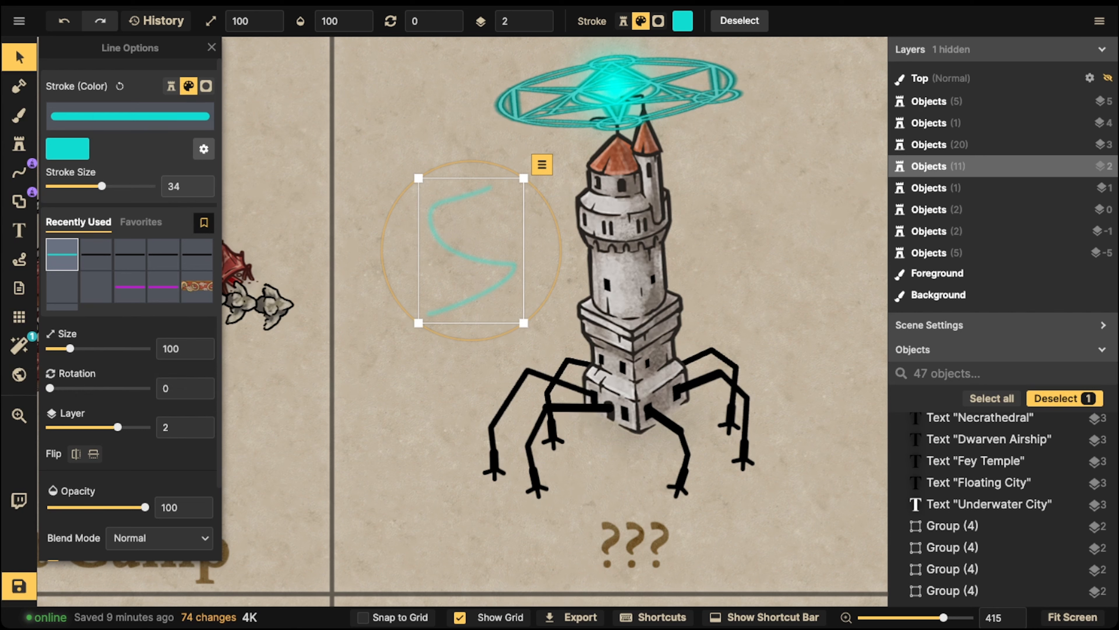
scroll(131, 310, "down", 2)
scroll(131, 310, "up", 2)
Brighten the test squiggle's stroke colour to cyan #00fff2
left_click(203, 149)
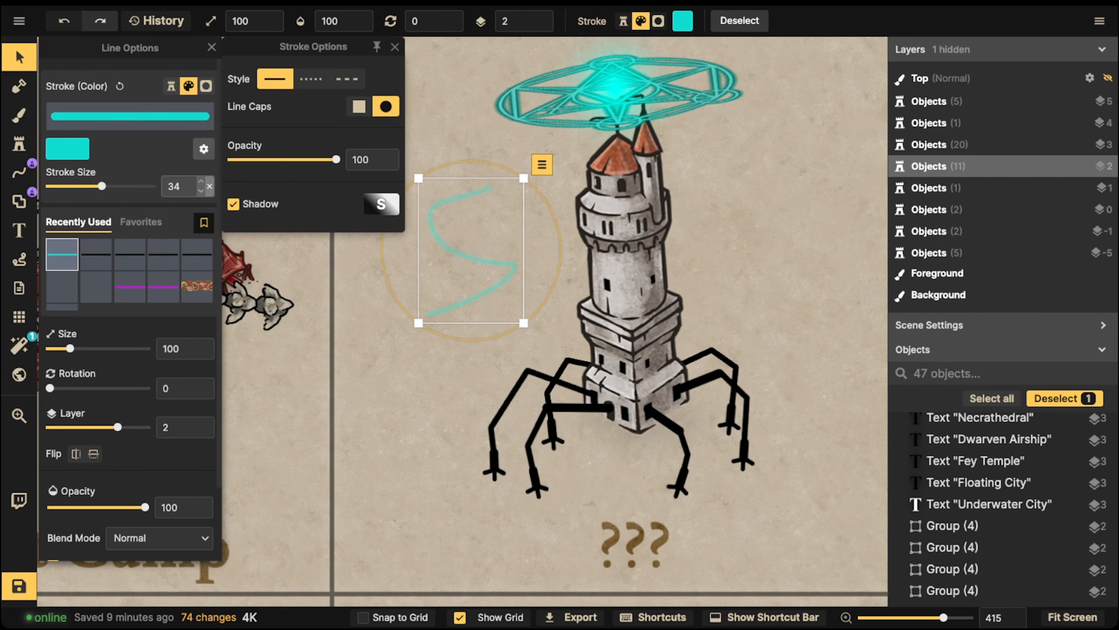
left_click(67, 148)
left_click_drag(387, 76, 401, 62)
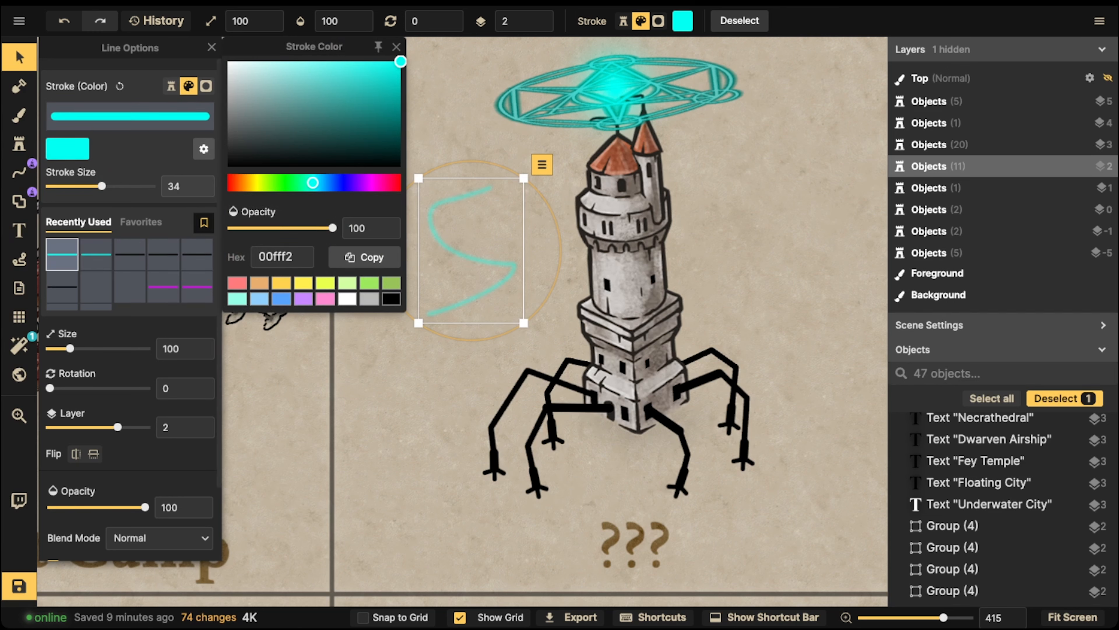
left_click(204, 148)
left_click(137, 326)
Set the test squiggle's blend mode to Overlay after briefly trying Lighten
scroll(137, 326, "down", 1)
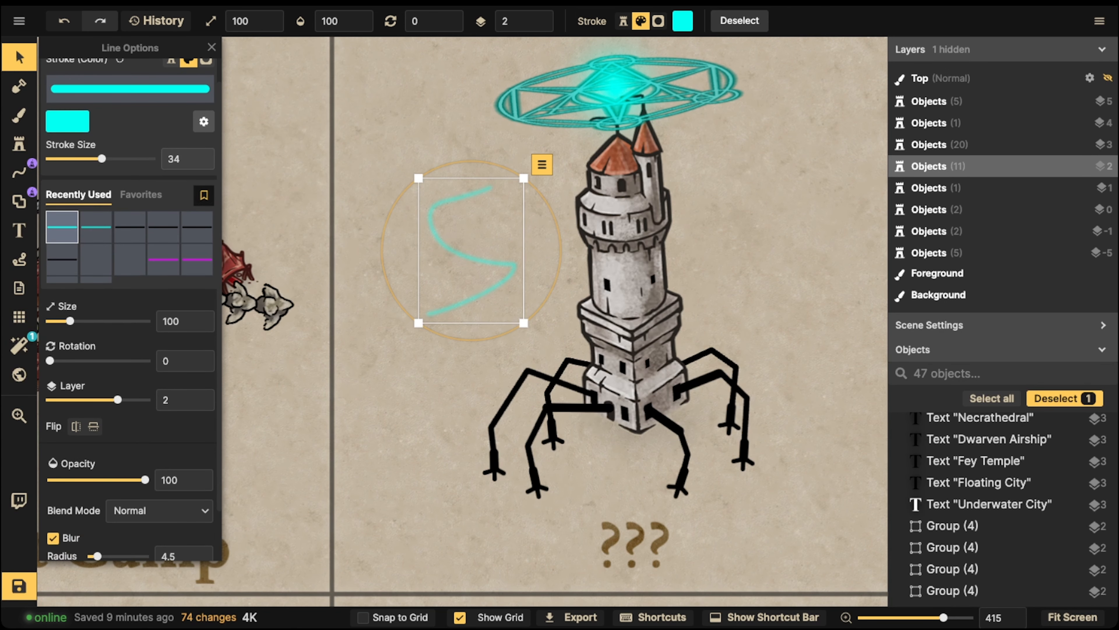
left_click(159, 511)
left_click(132, 402)
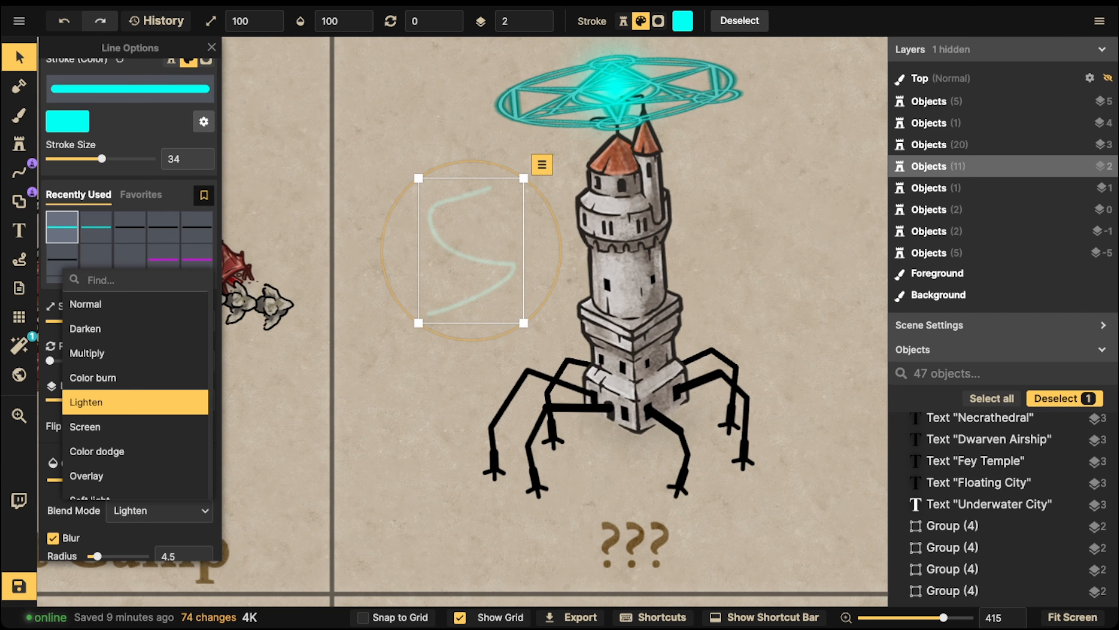
left_click(86, 475)
scroll(485, 243, "down", 2)
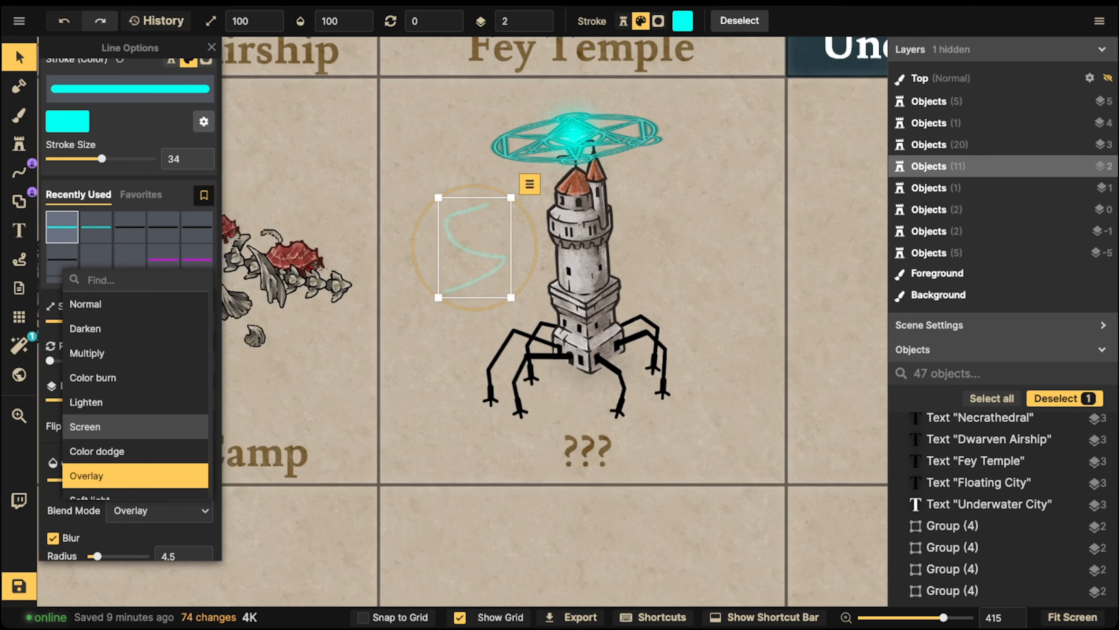
left_click(19, 172)
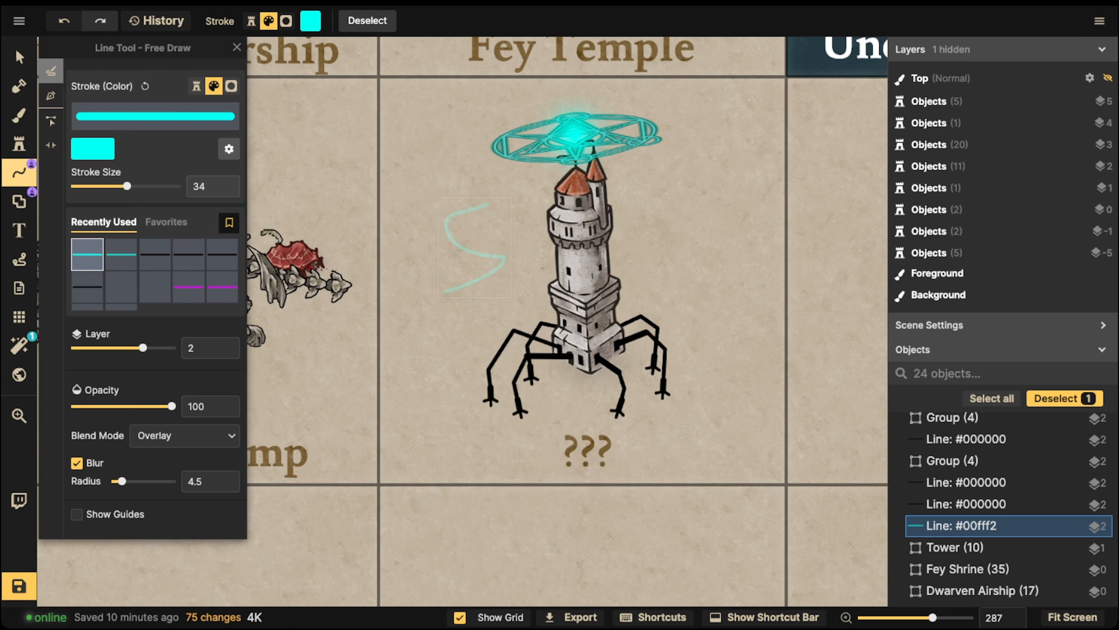
Delete the cyan test squiggle from the map
left_click(19, 57)
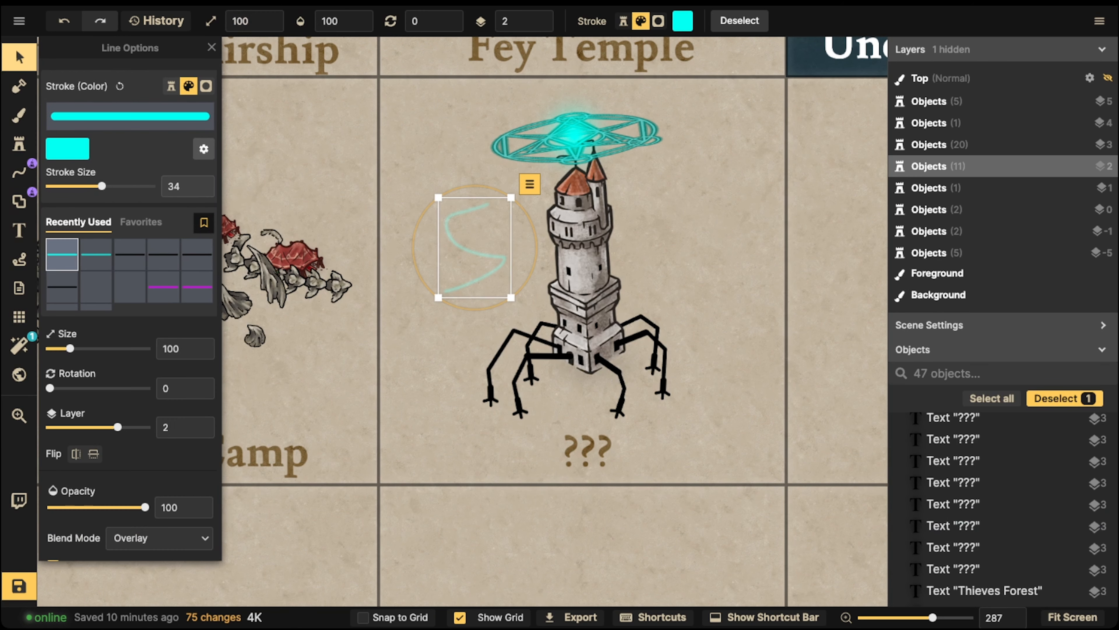
key("Delete")
left_click(19, 172)
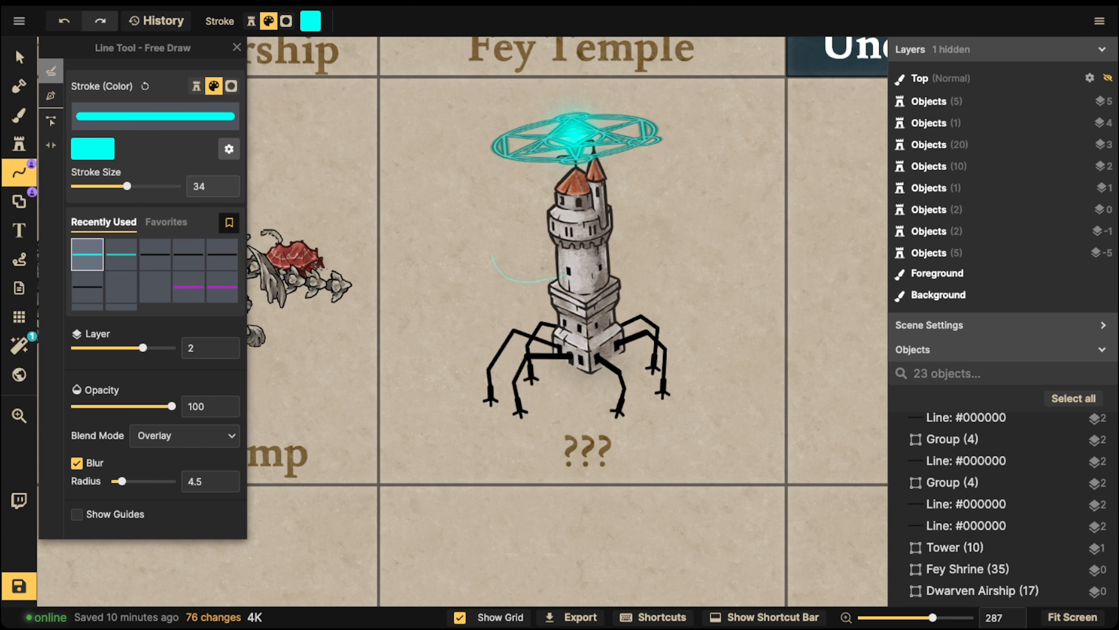
Draw five cyan freehand wisps around the tower leading to the summoning circle
left_click_drag(531, 165, 567, 275)
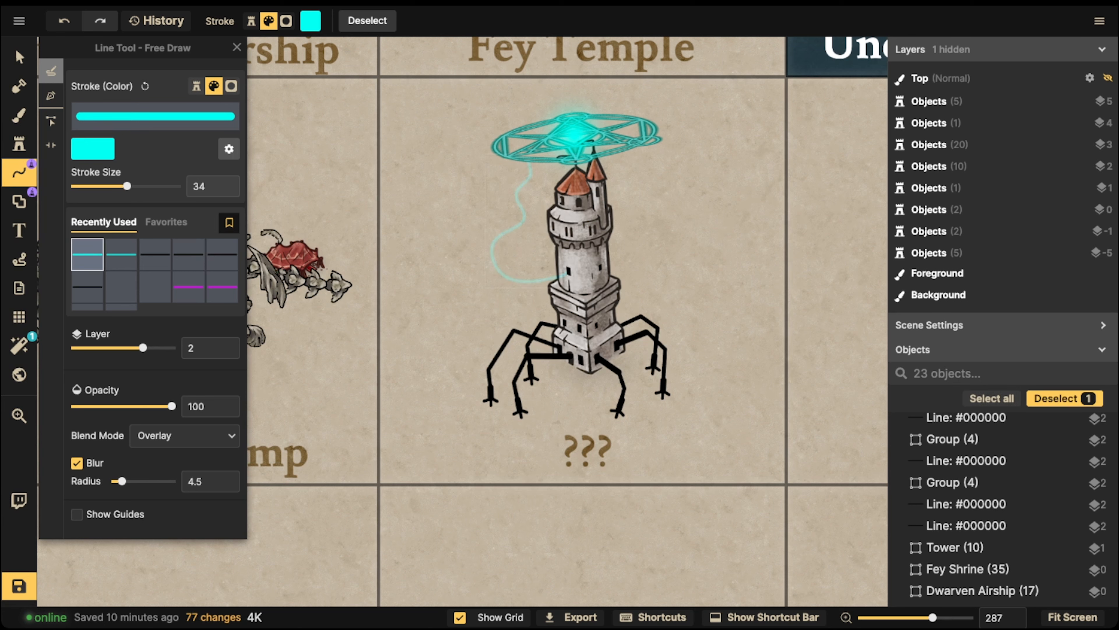
key("Escape")
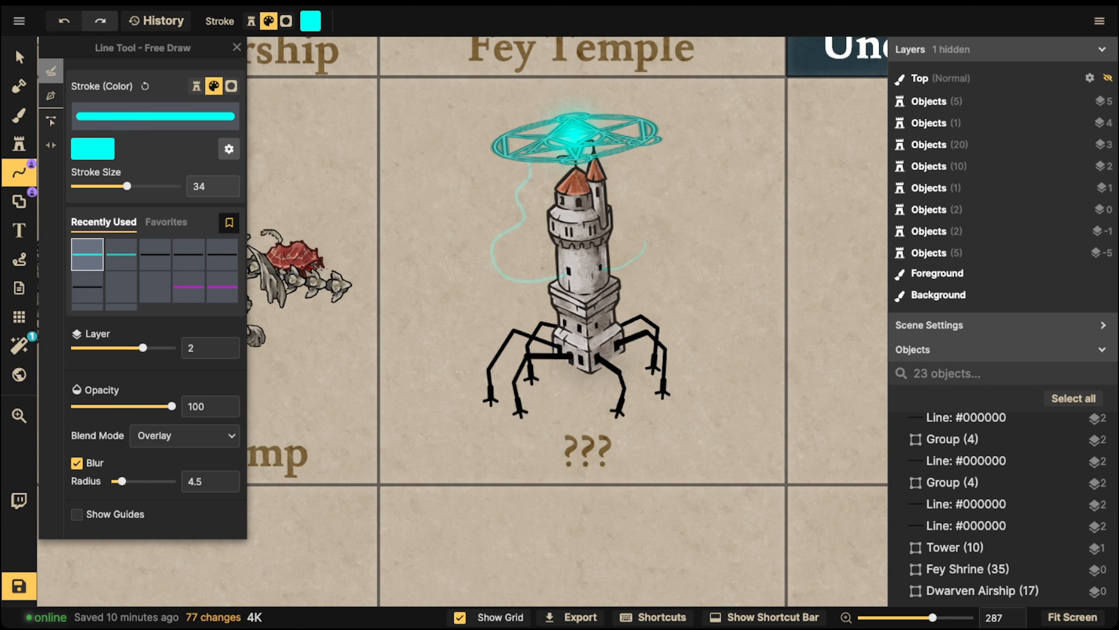
left_click_drag(640, 157, 636, 148)
key("Escape")
left_click_drag(500, 172, 500, 159)
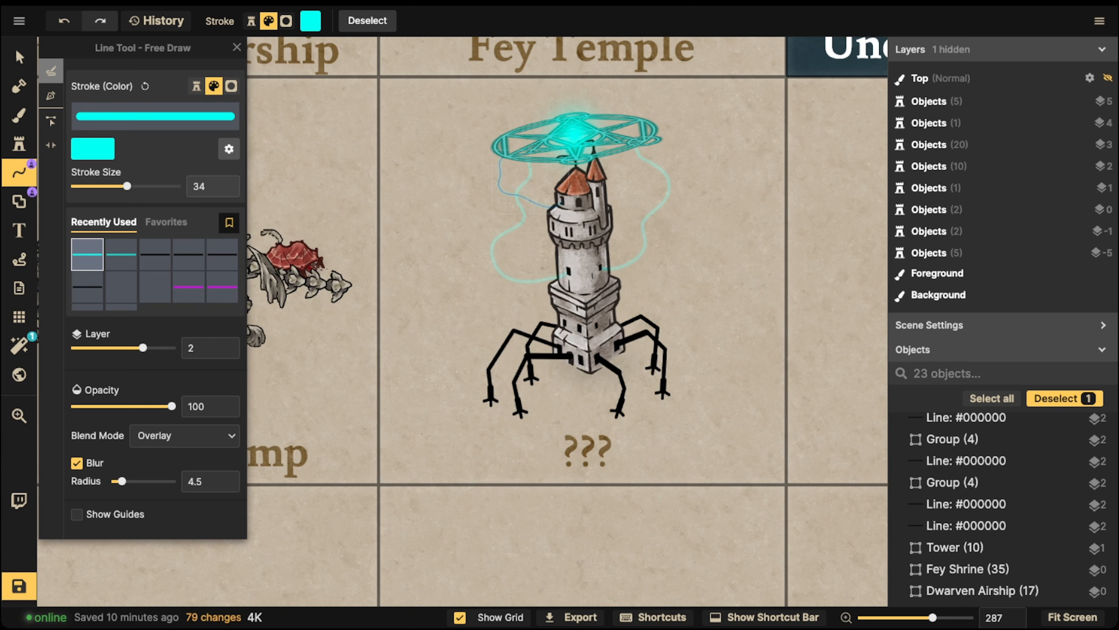
key("Escape")
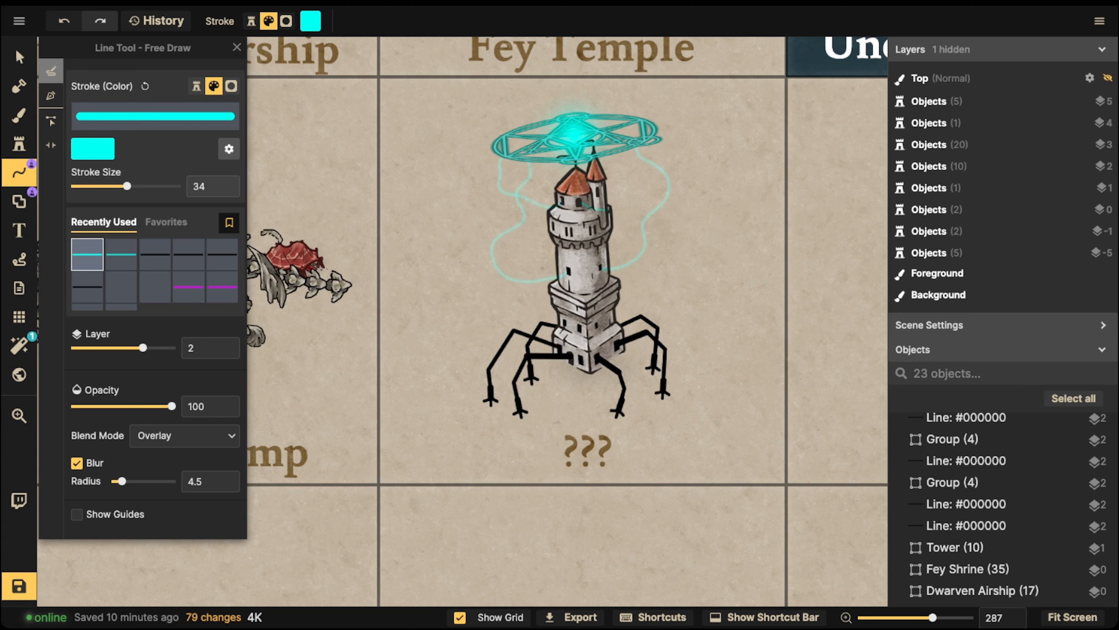
left_click_drag(640, 168, 635, 151)
left_click_drag(544, 167, 545, 165)
Give the teal summoning circle Overlay blending and raise its brightness
left_click(19, 57)
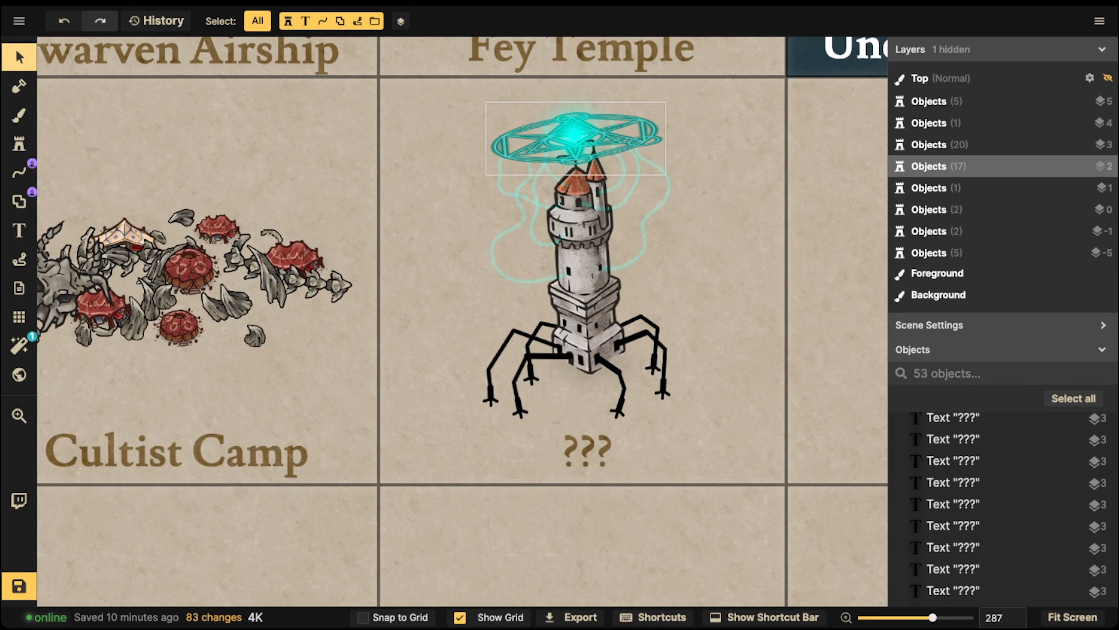
left_click(575, 134)
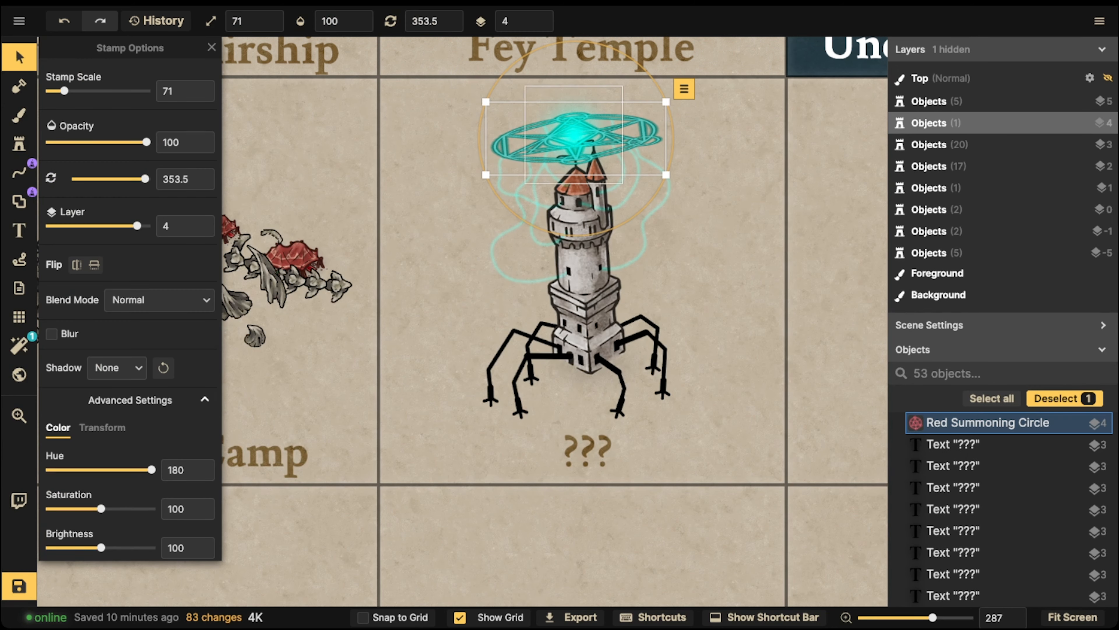
left_click(158, 299)
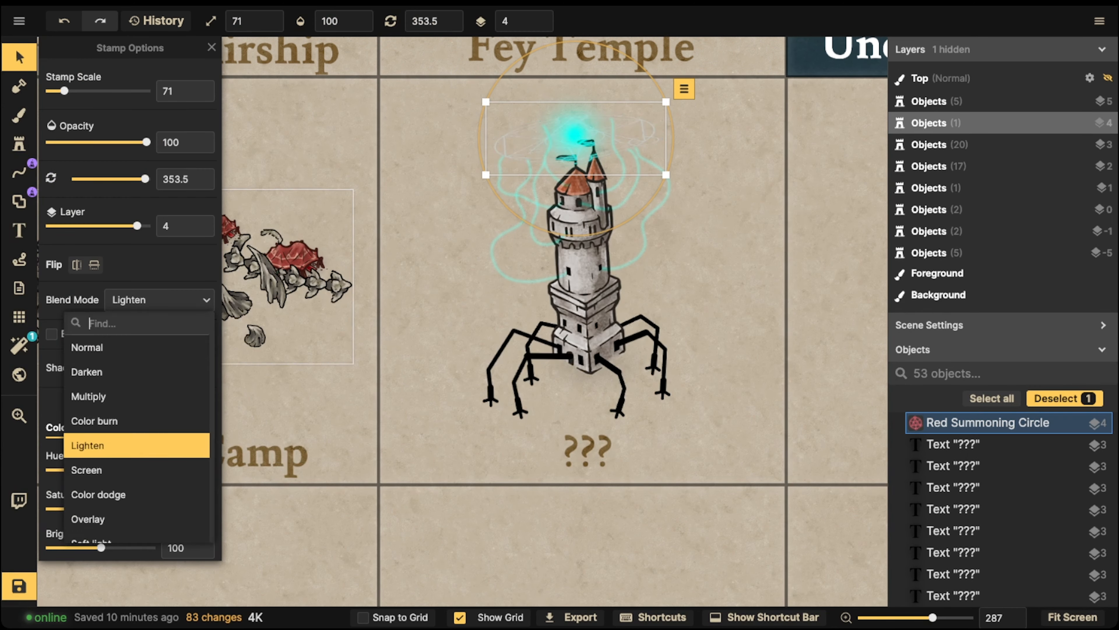
key("Down")
key("Down")
key("Down")
key("Return")
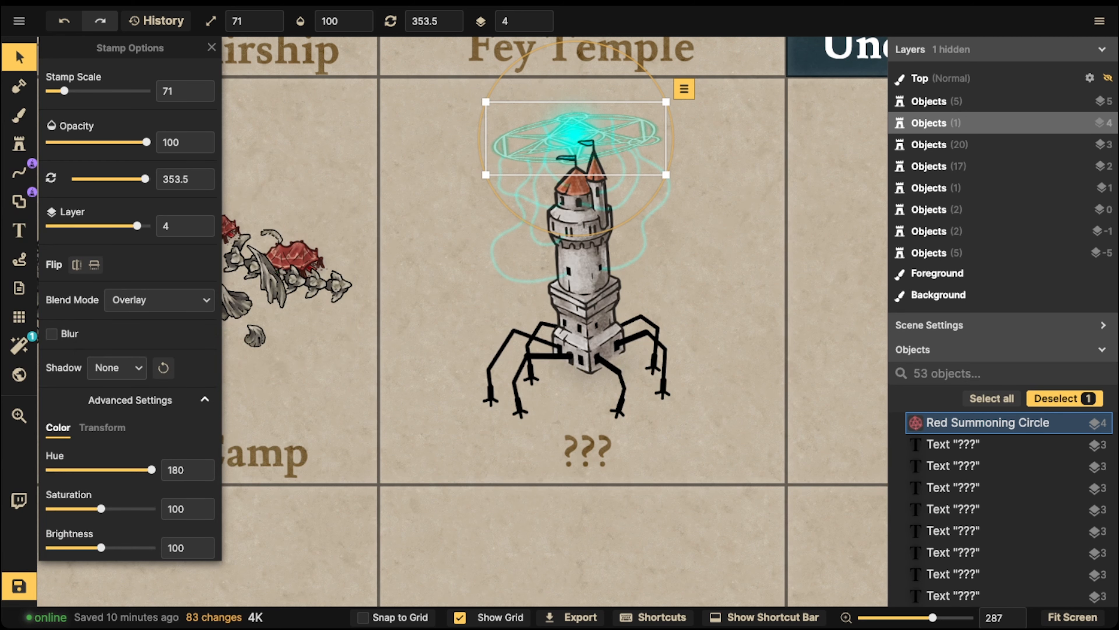
scroll(133, 344, "down", 2)
left_click_drag(101, 490, 115, 490)
Move the whole legged tower slightly up and to the left, then deselect it
left_click(523, 224)
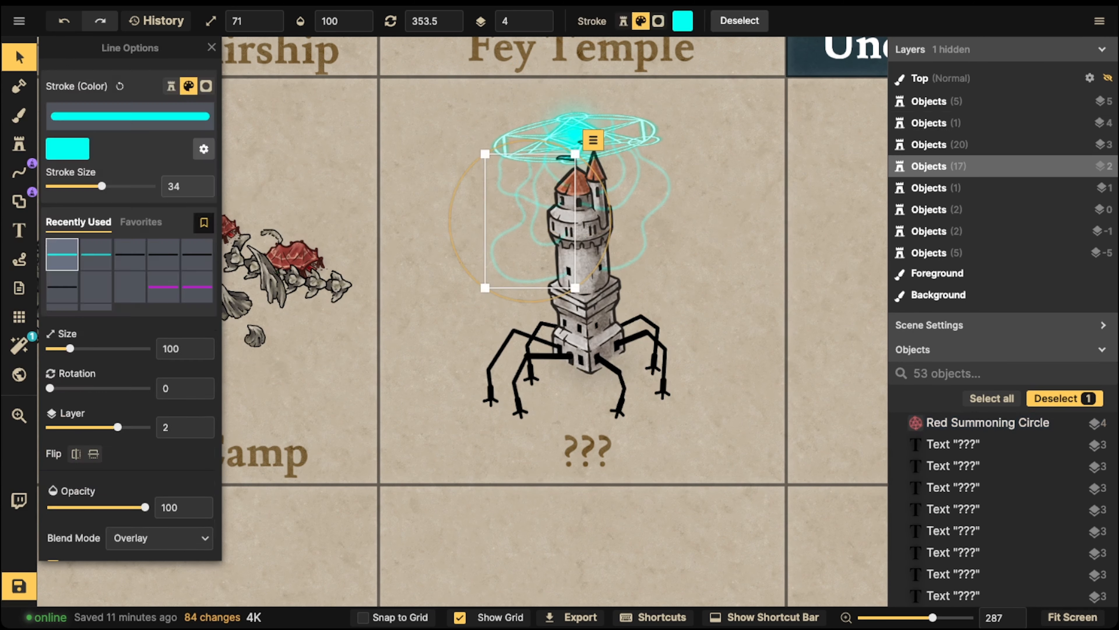
left_click(458, 256)
scroll(447, 131, "down", 2)
left_click_drag(415, 119, 715, 363)
left_click_drag(556, 239, 552, 231)
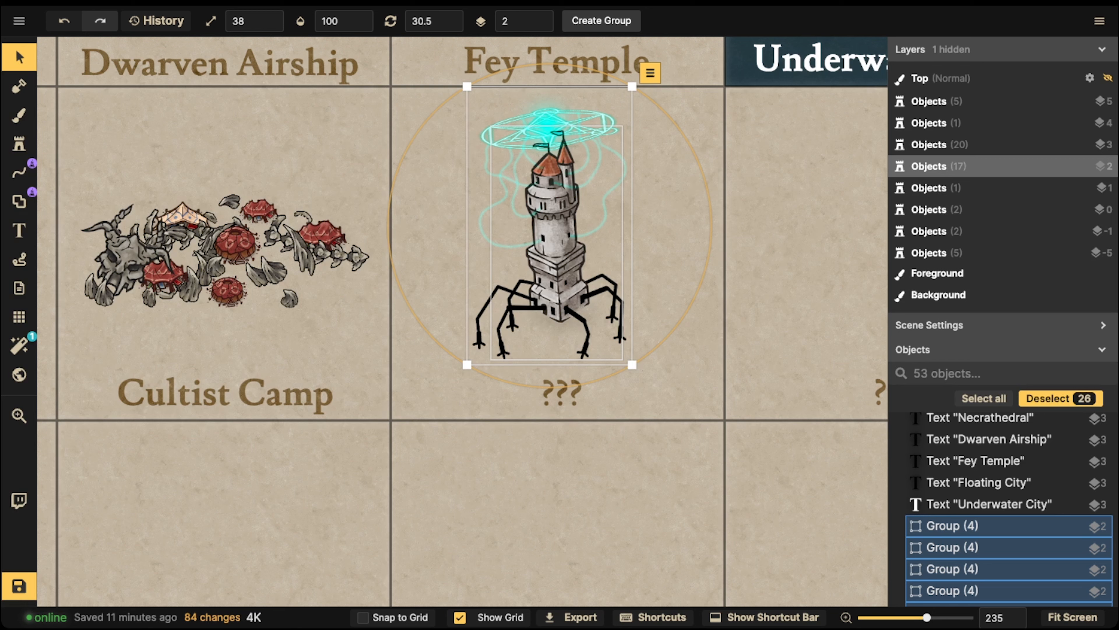
key("Escape")
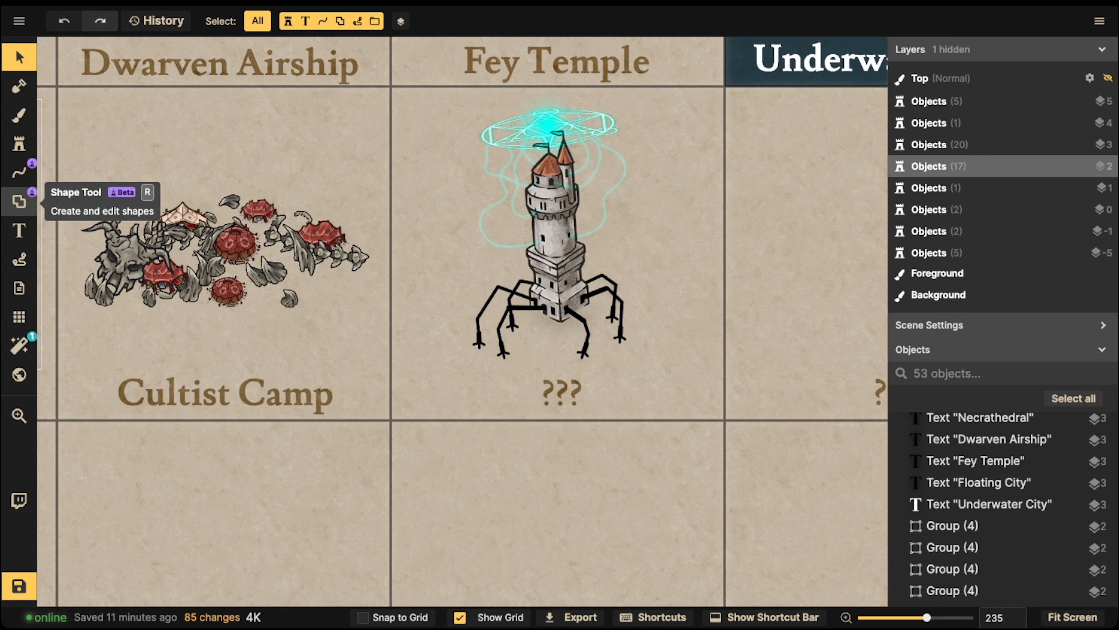
Set up a solid black shape with no outline, blur enabled and opacity 24
left_click(19, 201)
left_click(155, 312)
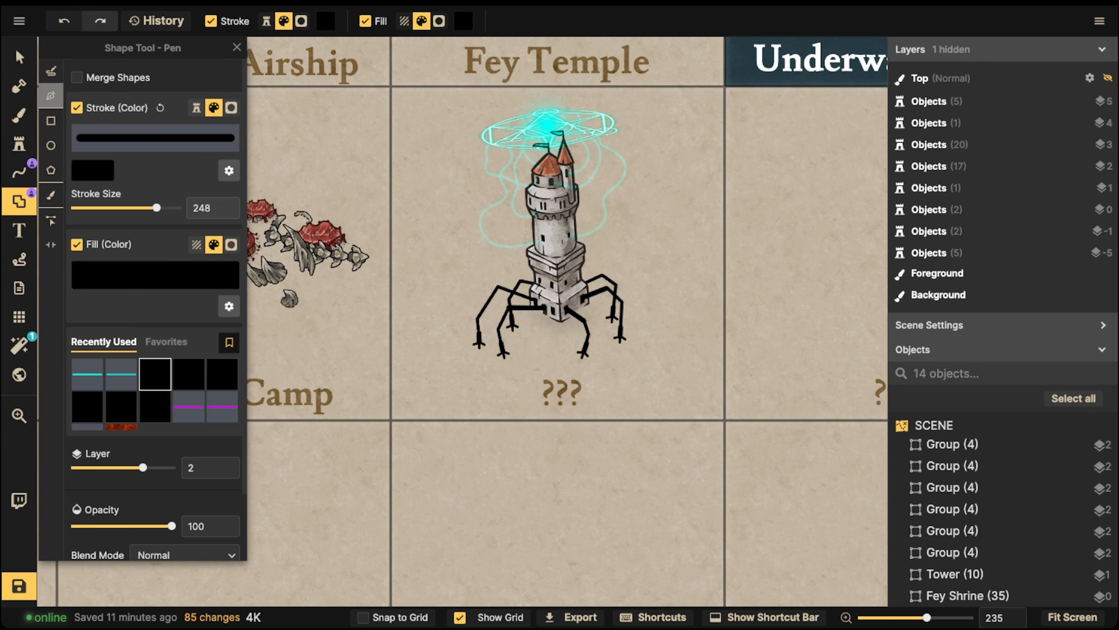
left_click(77, 107)
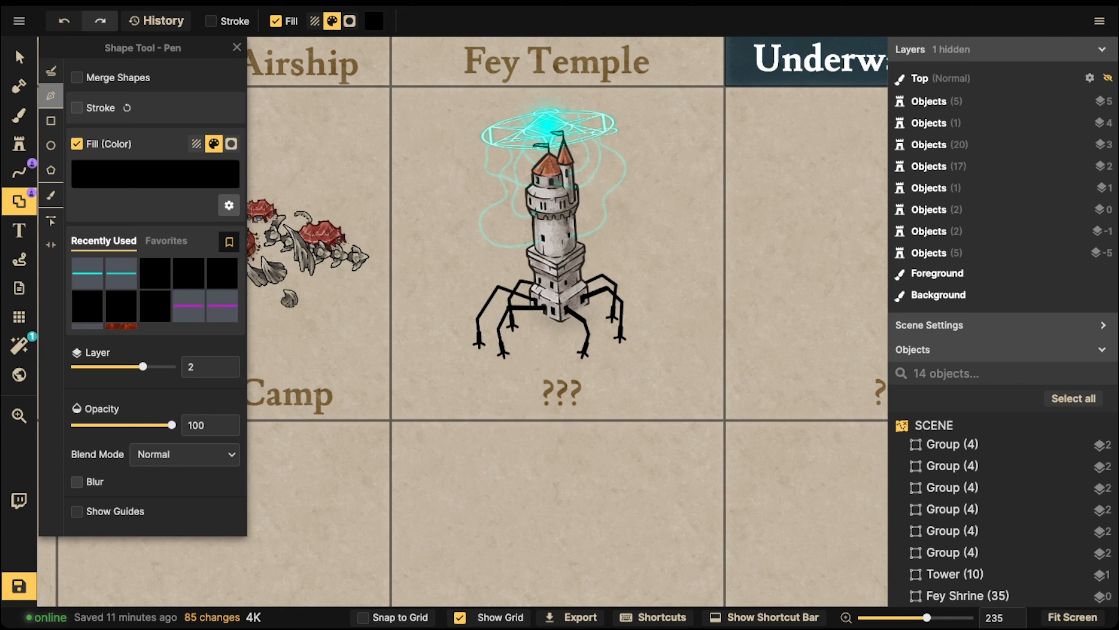
left_click(77, 482)
left_click_drag(172, 425, 99, 425)
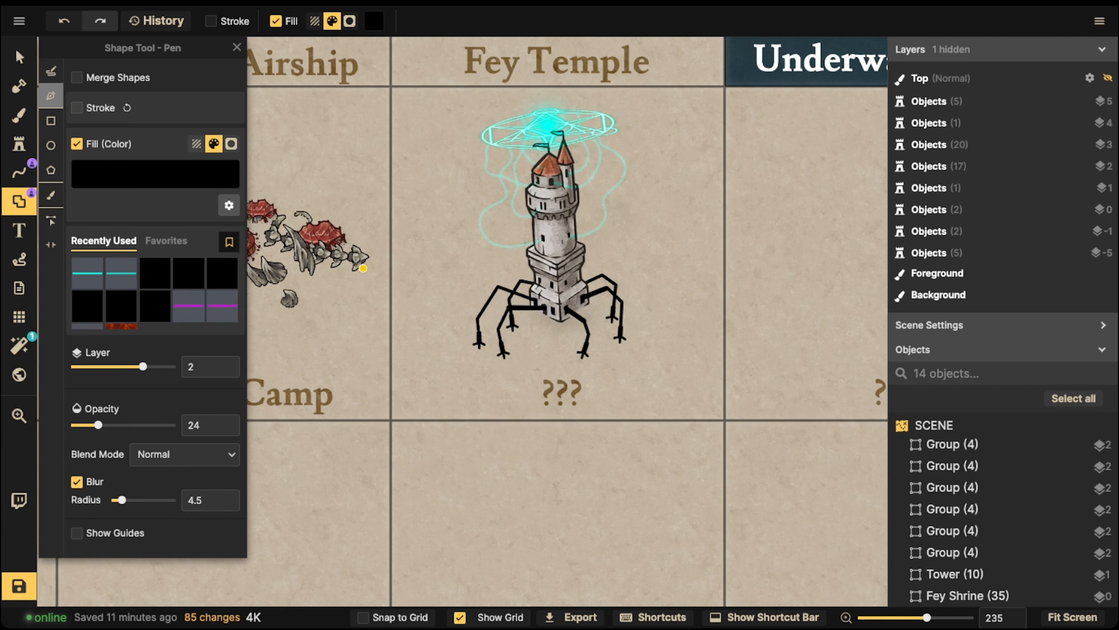
left_click(473, 468)
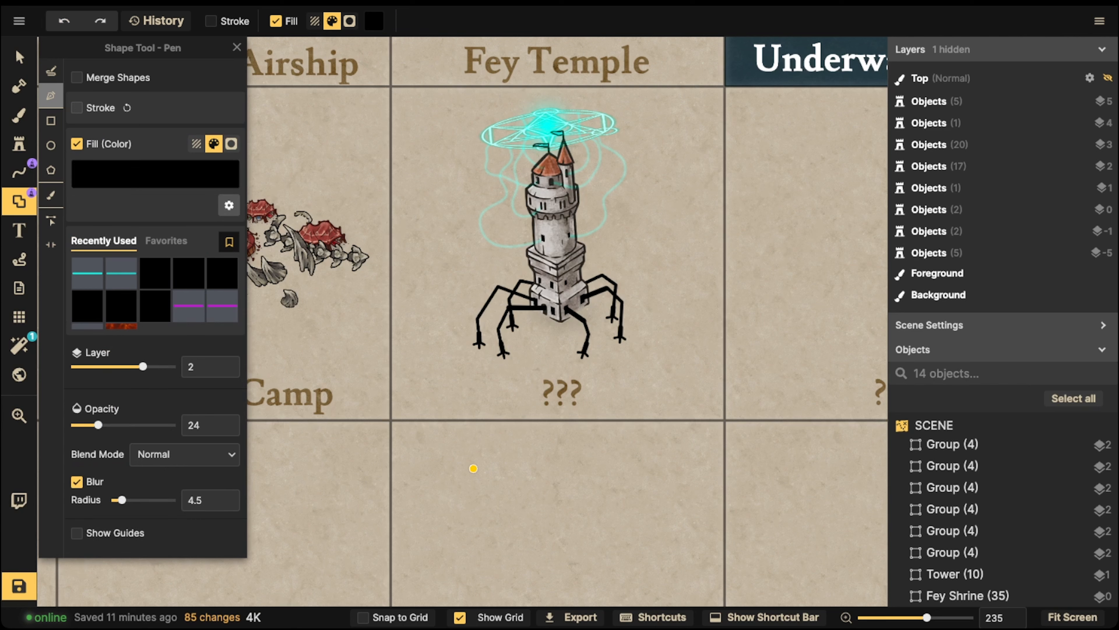
key("Escape")
Draw a flat ellipse for the shadow and raise its blur to 15
left_click(51, 146)
left_click_drag(465, 485, 582, 549)
left_click(19, 57)
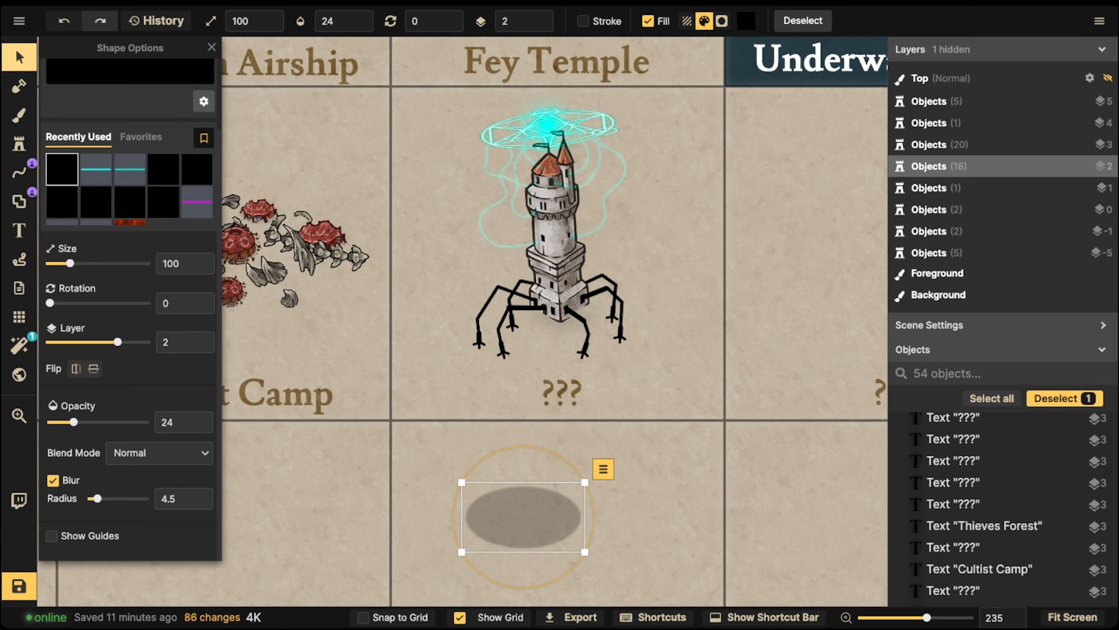
left_click_drag(97, 498, 112, 498)
Place the shadow beneath the tower's legs on layer -5 and shrink it slightly
left_click_drag(523, 517, 557, 318)
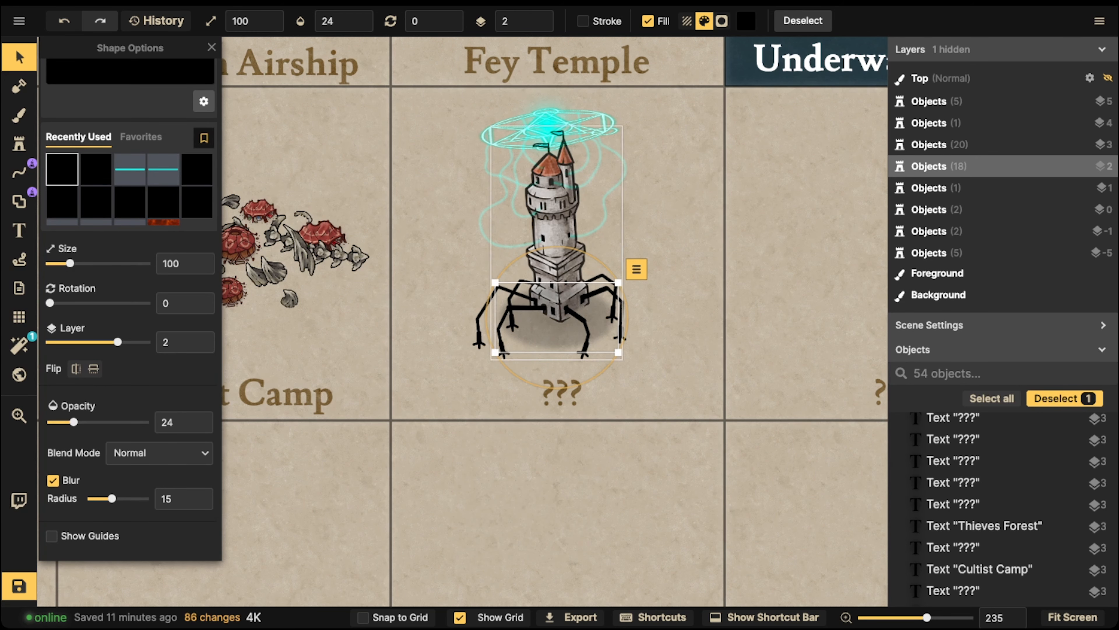
left_click(540, 26)
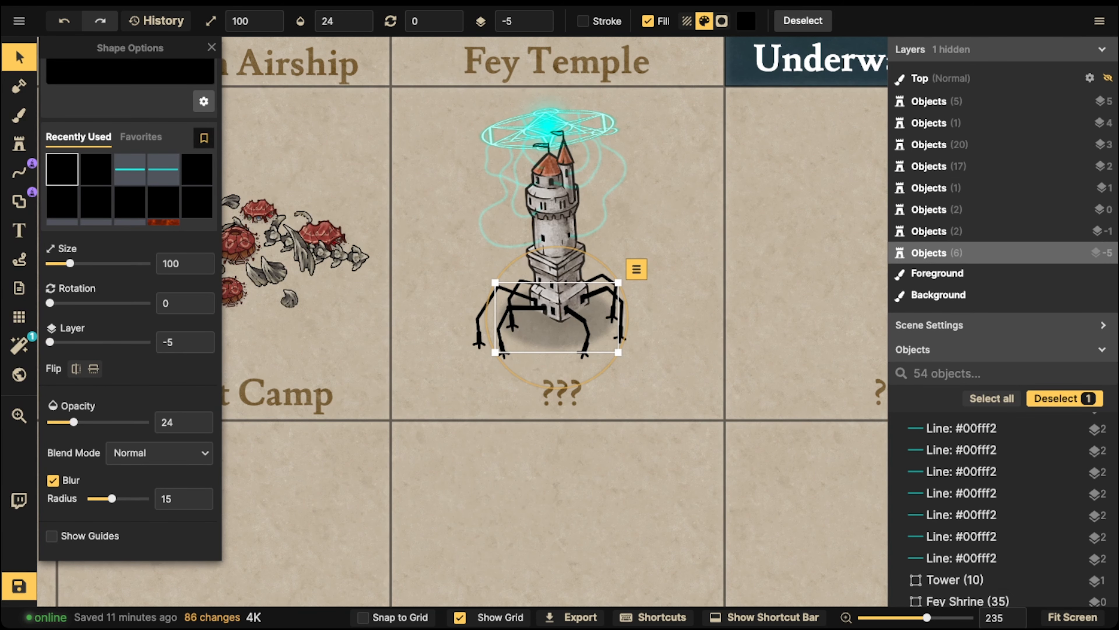
scroll(557, 313, "up", 2)
scroll(557, 313, "up", 1)
left_click_drag(557, 313, 553, 332)
scroll(555, 331, "down", 2)
left_click(389, 221)
scroll(389, 222, "down", 8)
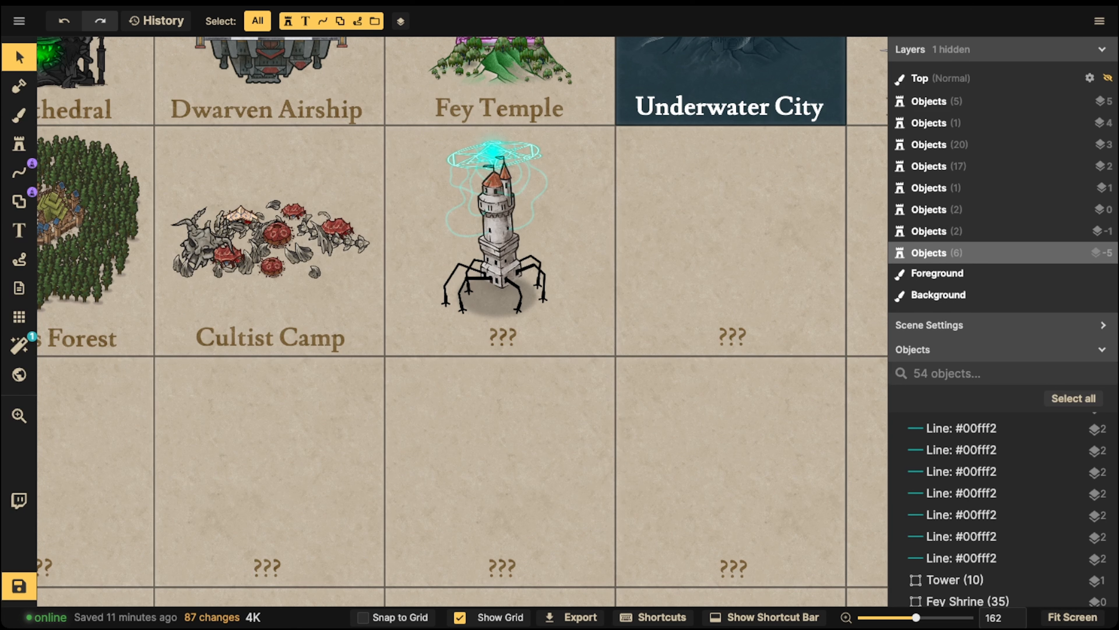
left_click(491, 300)
key("bracketleft")
key("bracketleft")
key("bracketleft")
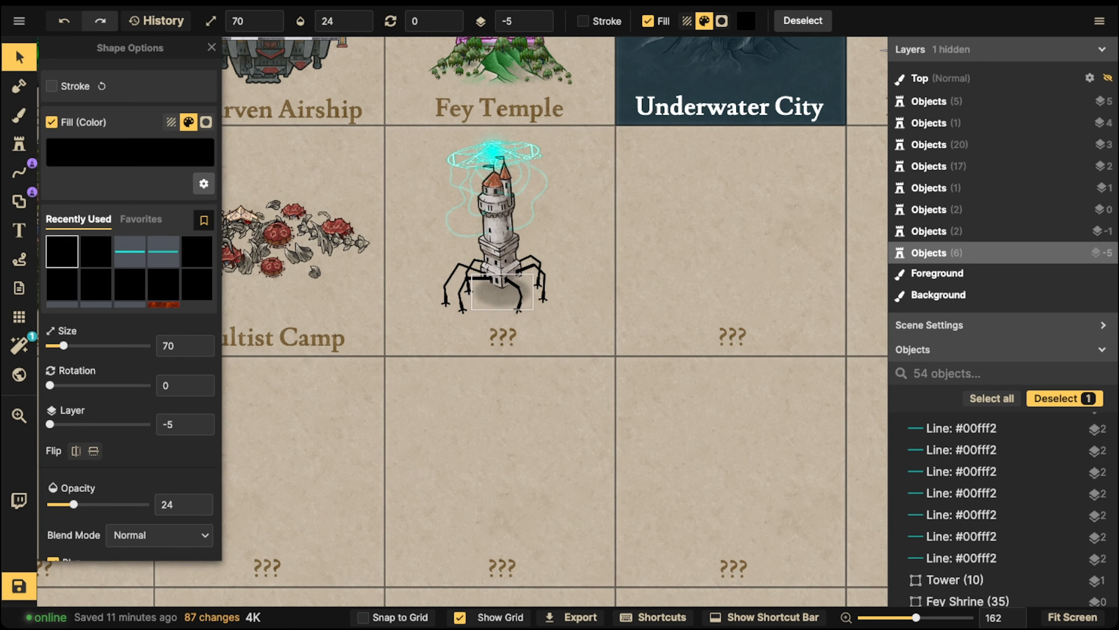